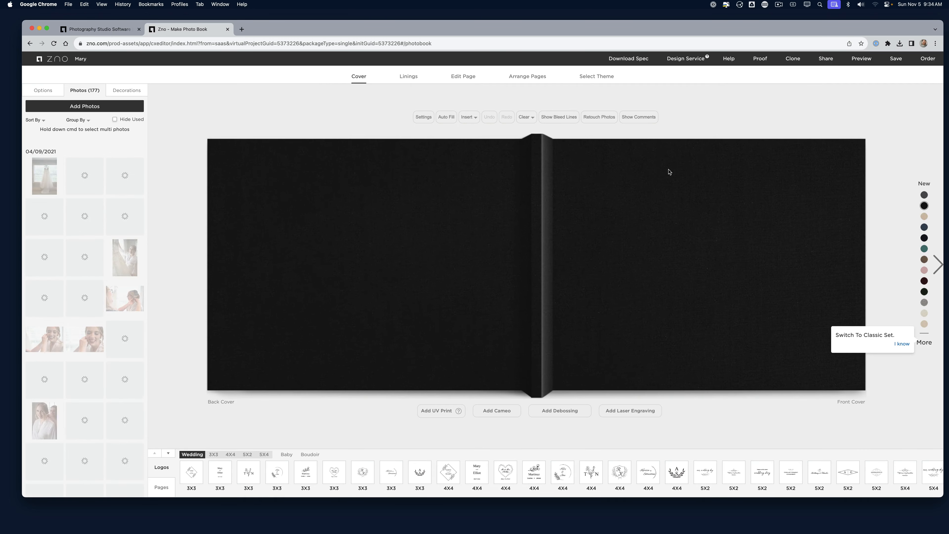
Group the photo library by Day and scroll through the wedding thumbnails under 04/09/2021
click(75, 119)
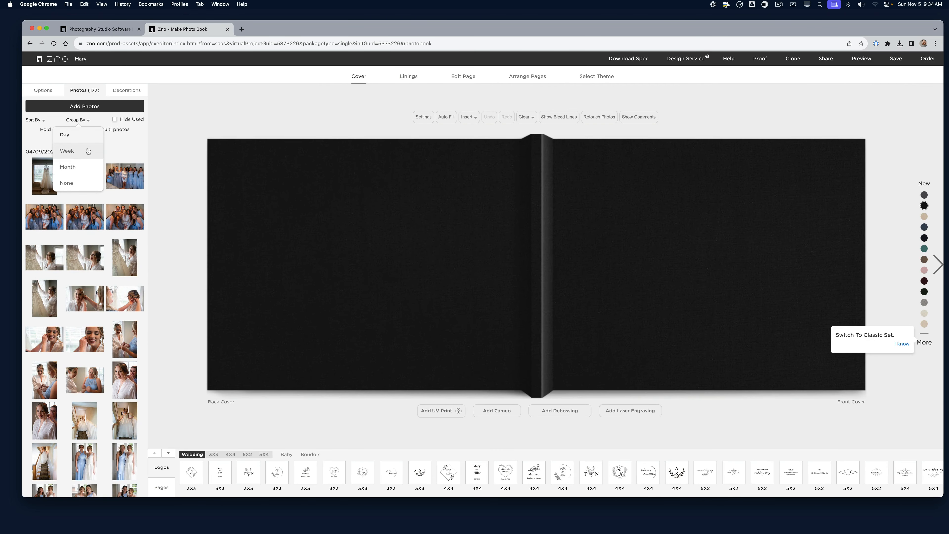
click(82, 142)
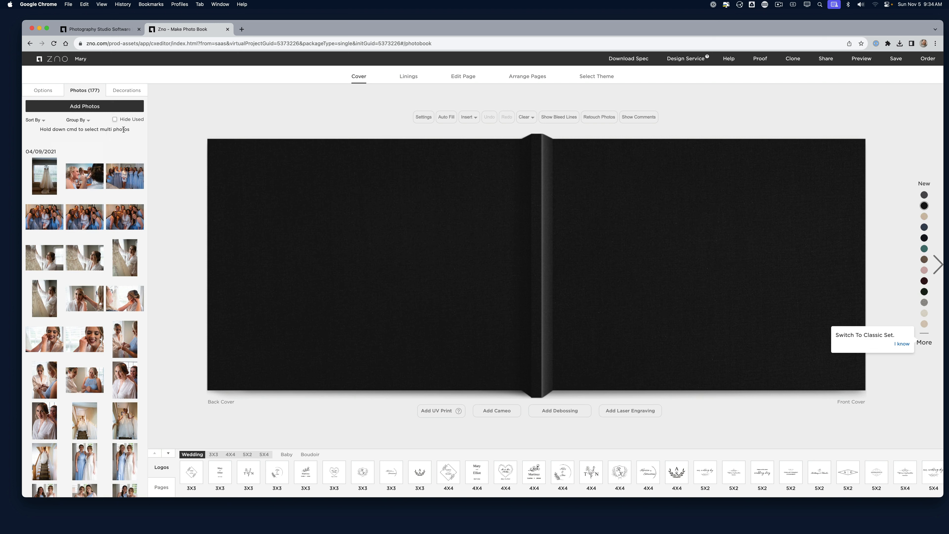
mouse_move(95, 217)
scroll(86, 209, down, 4)
scroll(93, 209, down, 10)
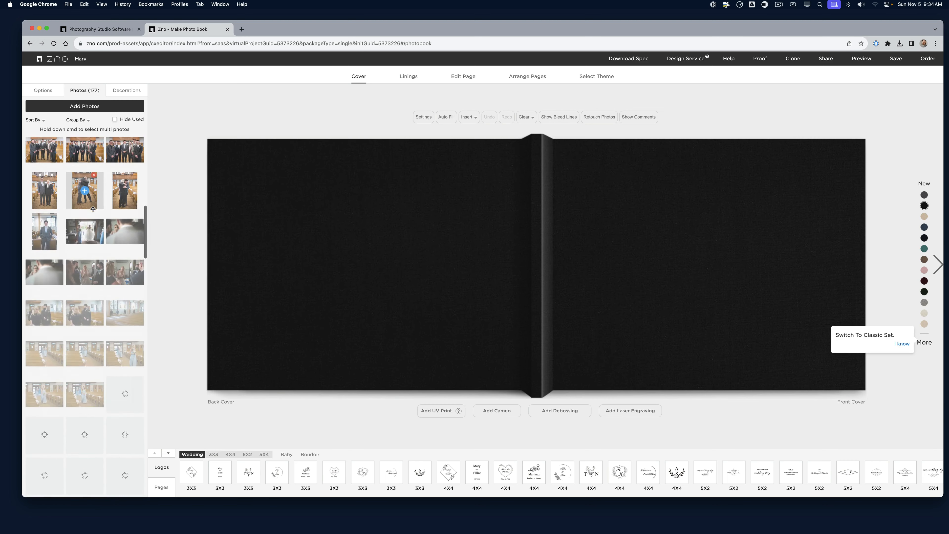
scroll(93, 209, down, 8)
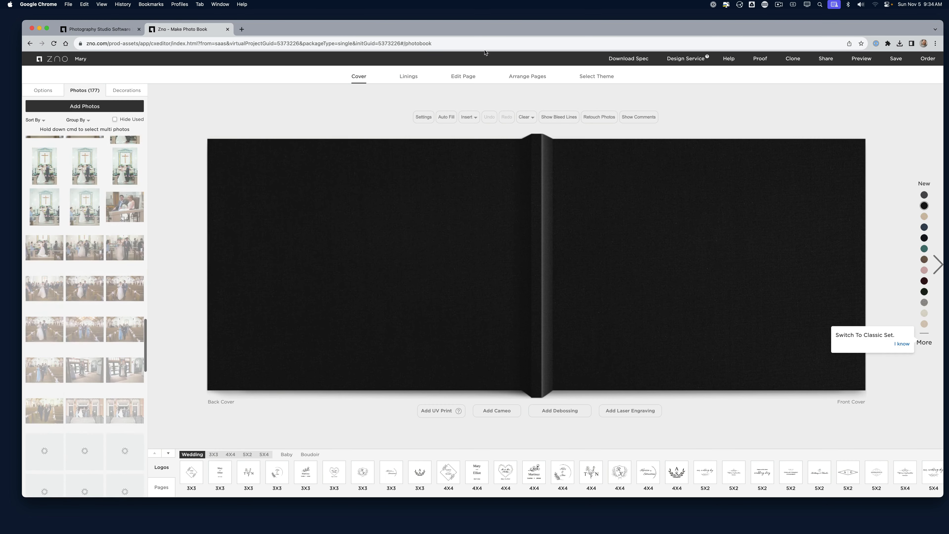
In book settings, check the background colour, set the default font to Zen Old Mincho, and save
click(419, 119)
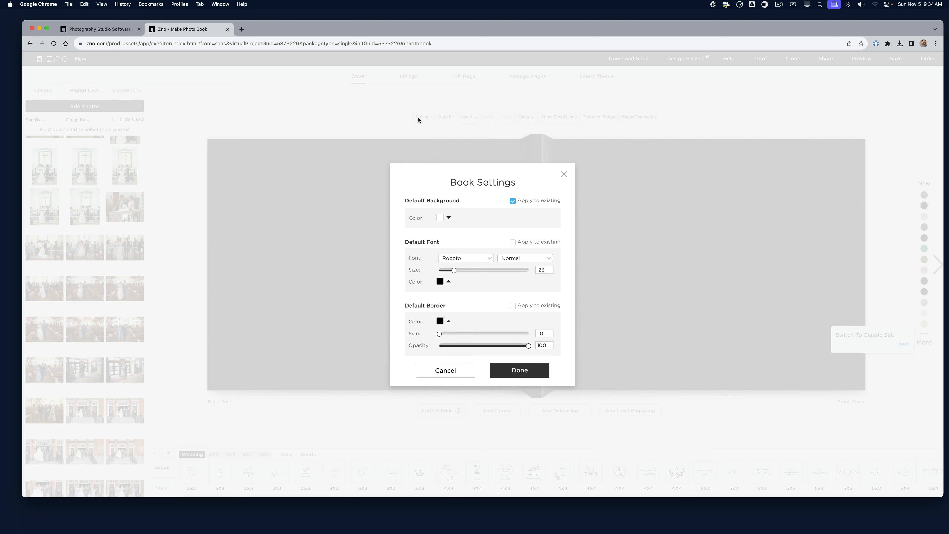
click(448, 219)
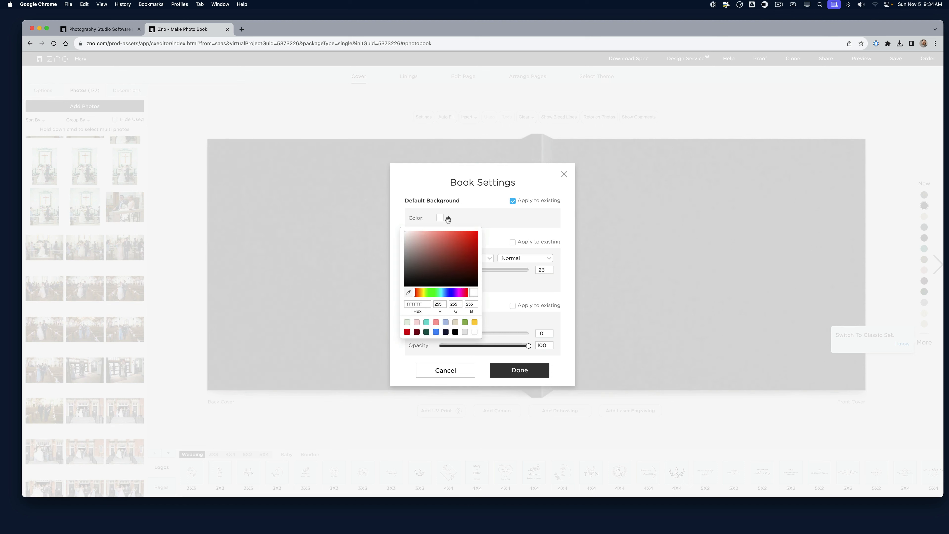
click(448, 218)
click(473, 261)
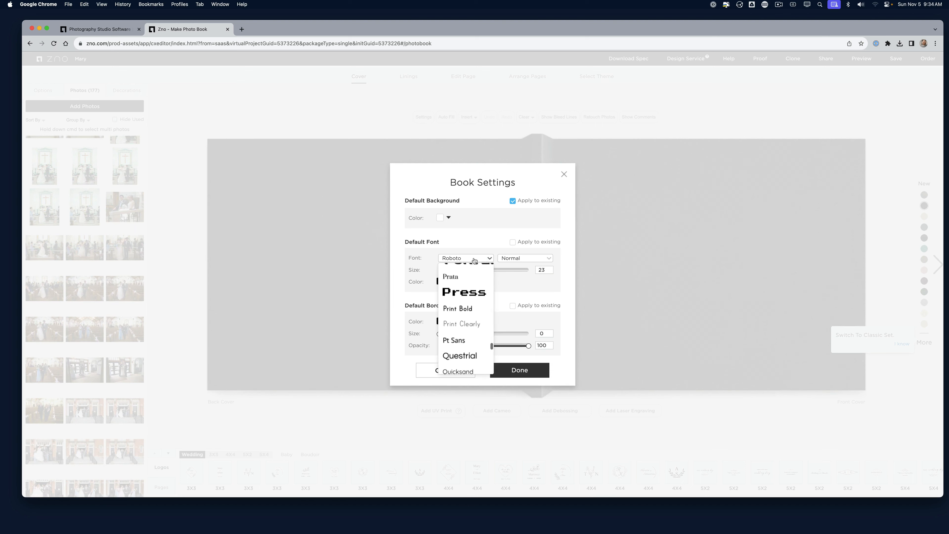
scroll(468, 329, down, 8)
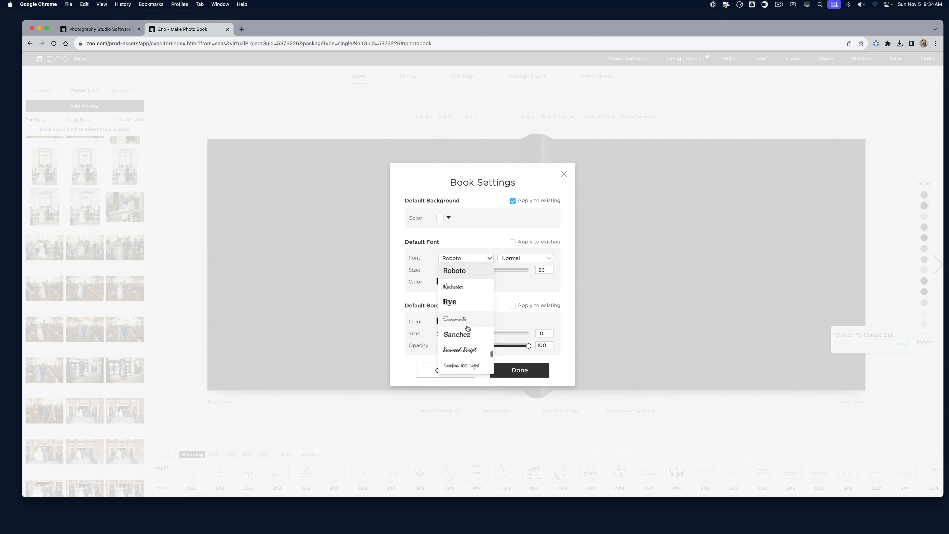
scroll(468, 328, down, 4)
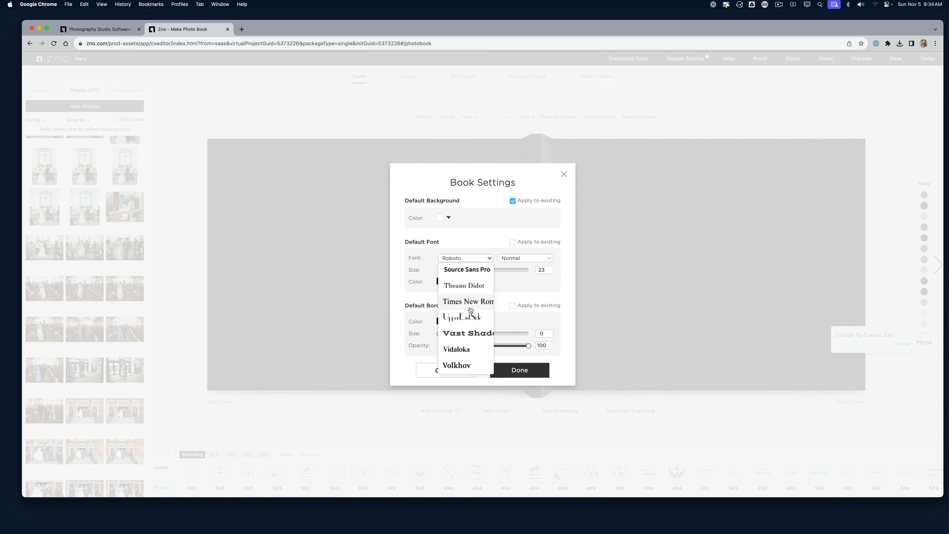
scroll(469, 330, down, 5)
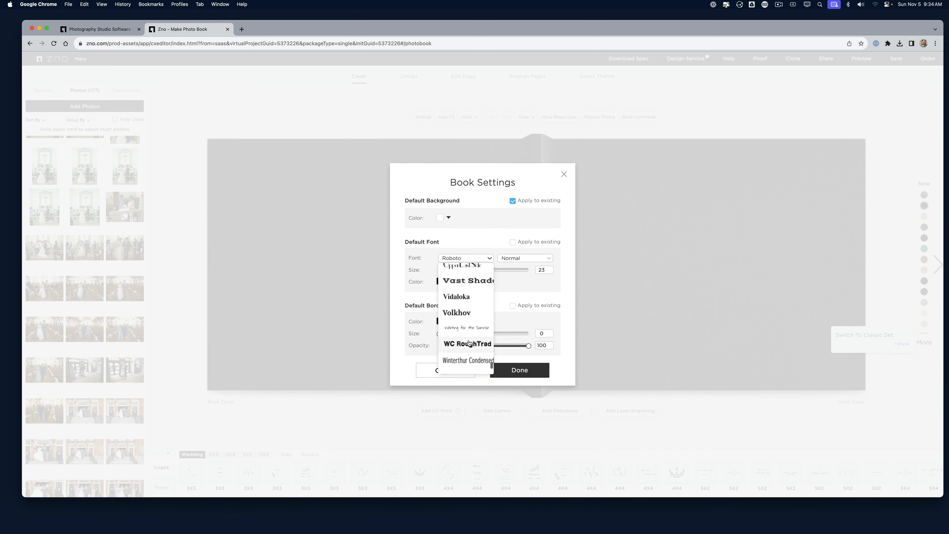
scroll(472, 334, down, 3)
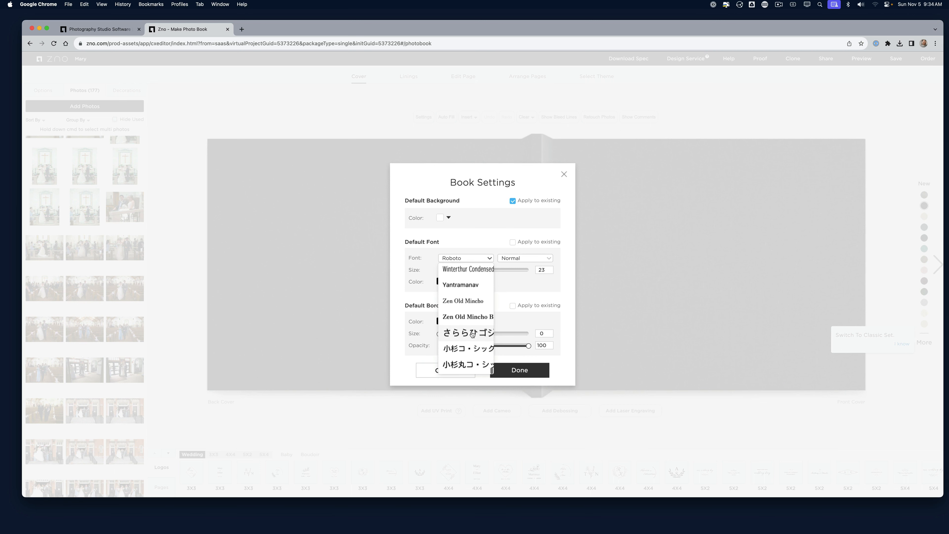
scroll(470, 344, up, 4)
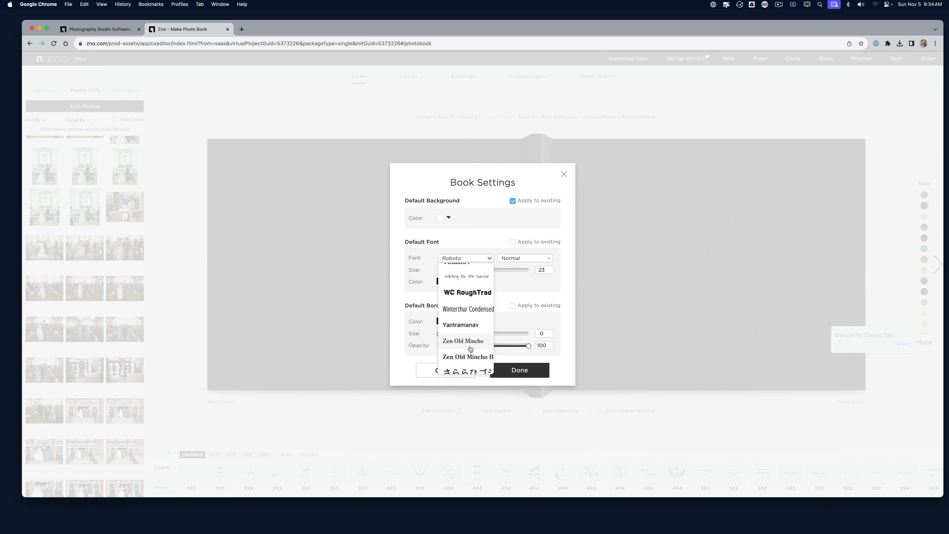
click(471, 341)
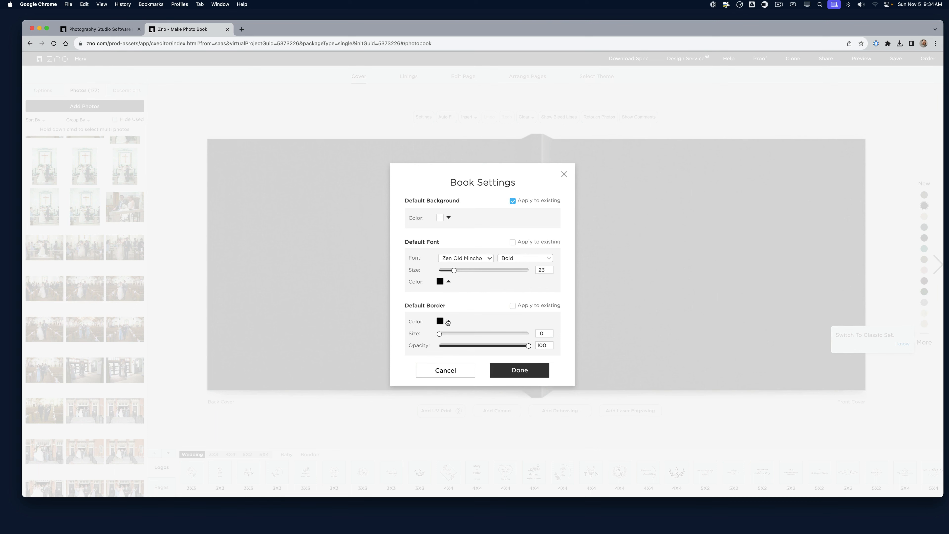
click(525, 373)
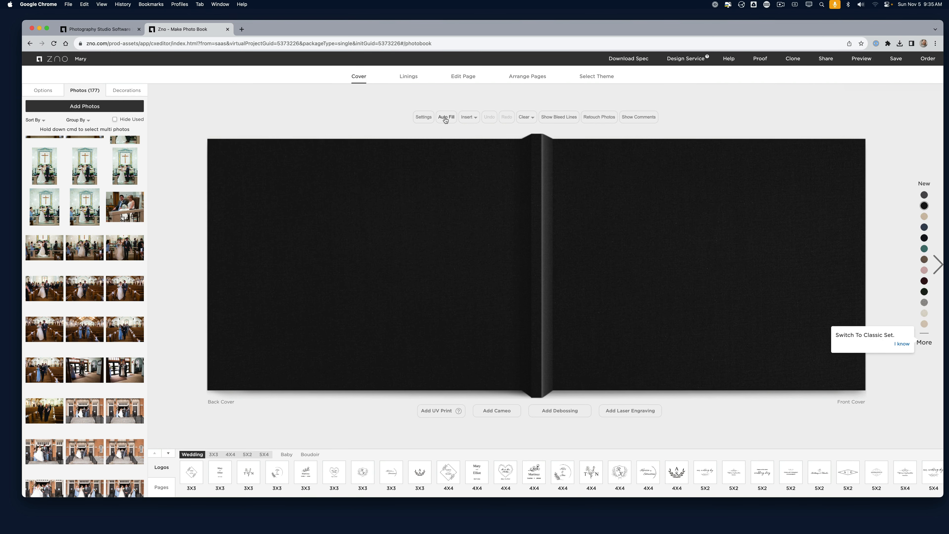
Auto-fill the book with the library photos, confirming the addition of 70 pages
scroll(74, 219, up, 10)
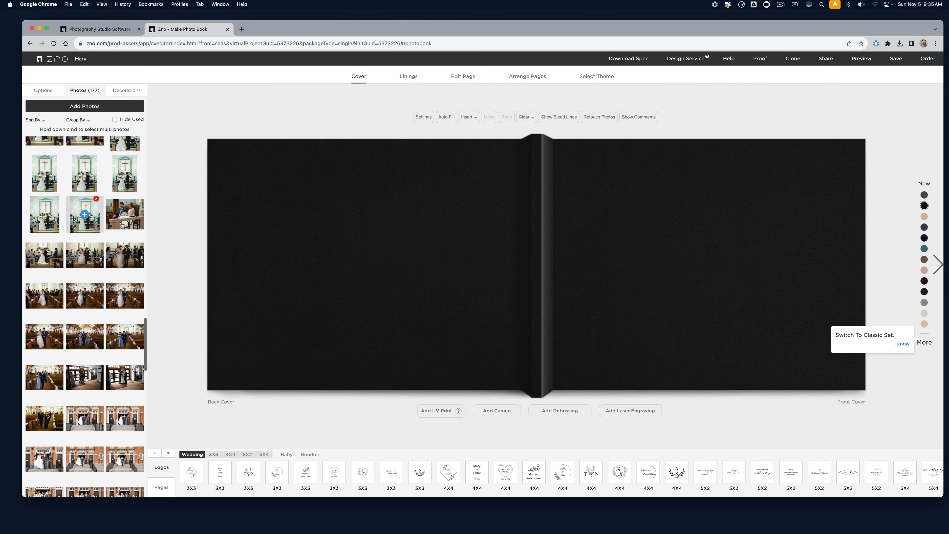
scroll(74, 219, up, 5)
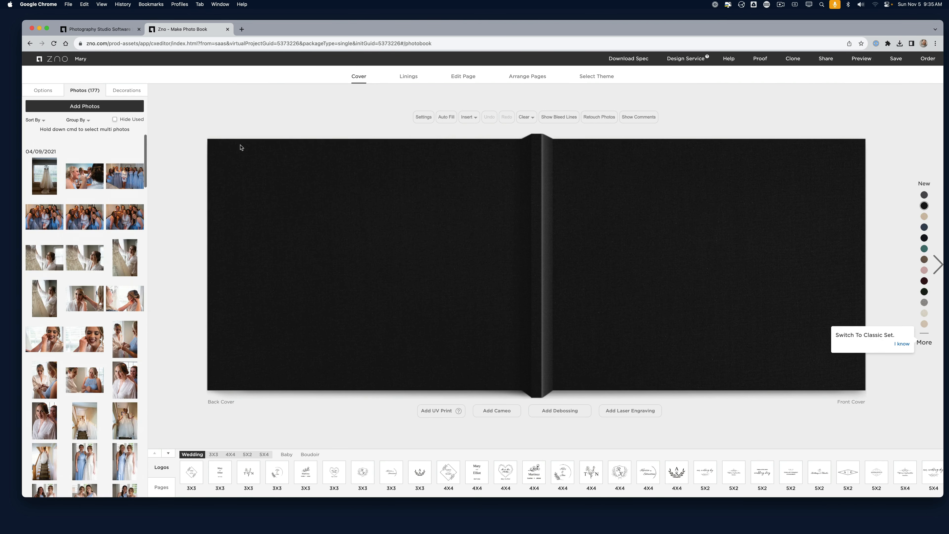
click(449, 119)
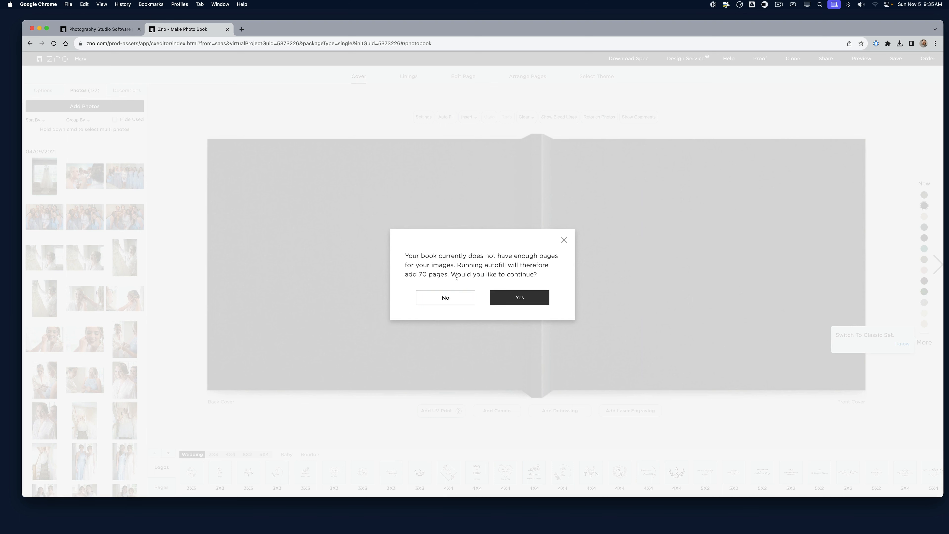
click(513, 304)
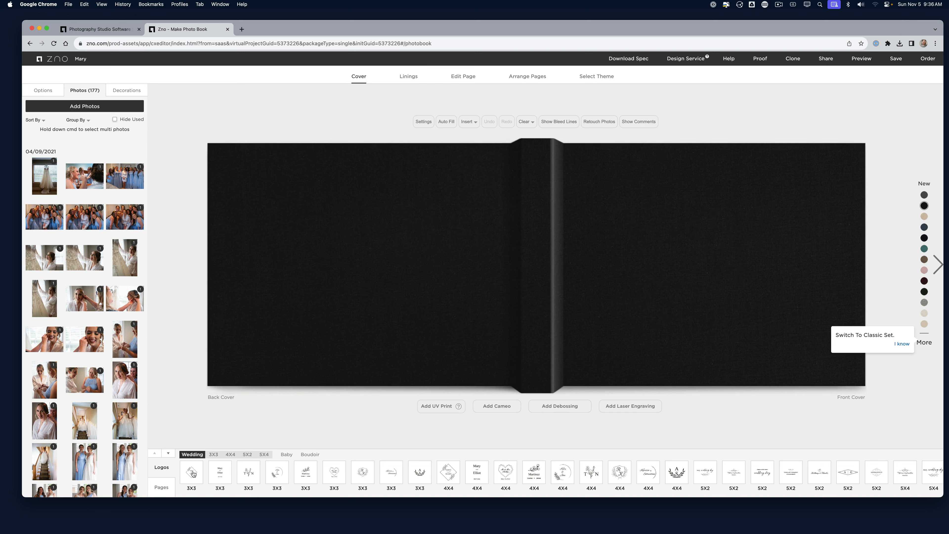
Try the 3X3 and 5X2 cover logos, then settle on the 4X4 logo design
click(192, 474)
click(525, 301)
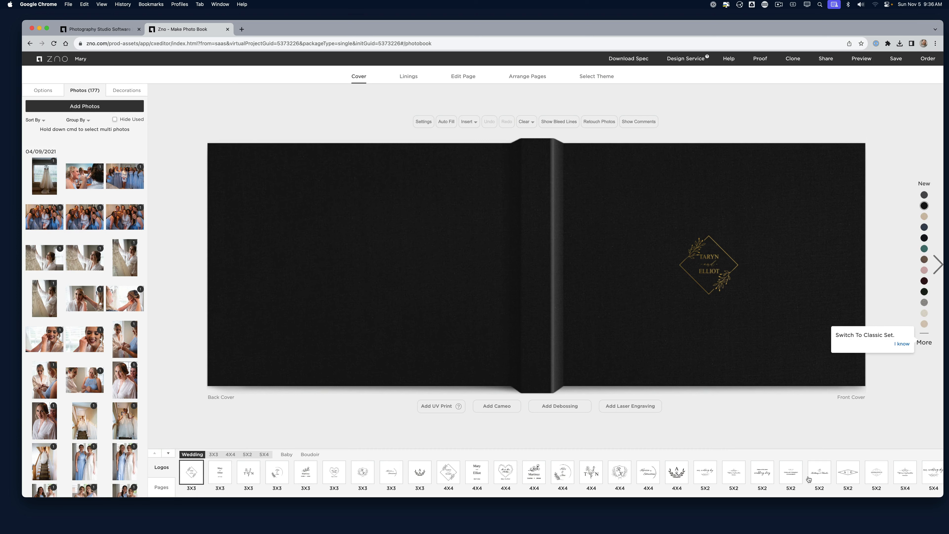
click(765, 474)
click(540, 292)
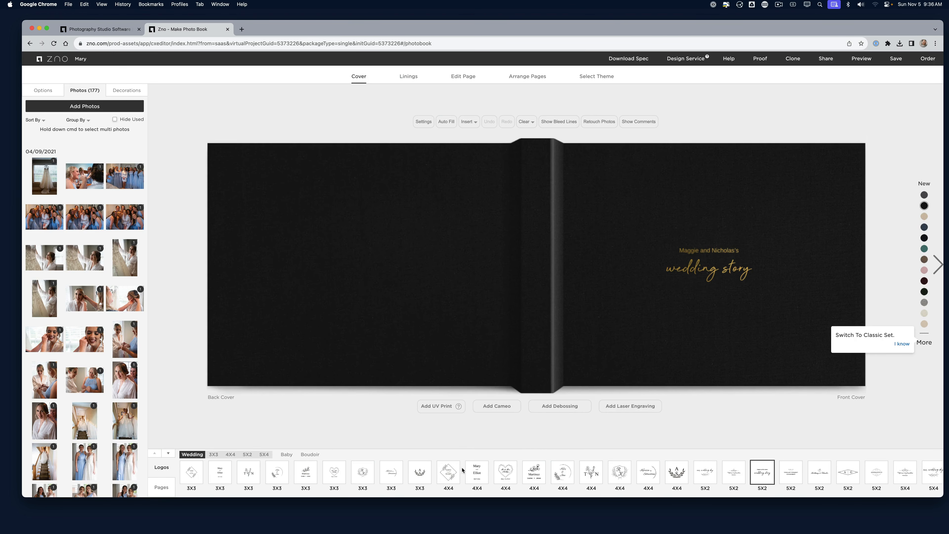
click(453, 476)
click(530, 297)
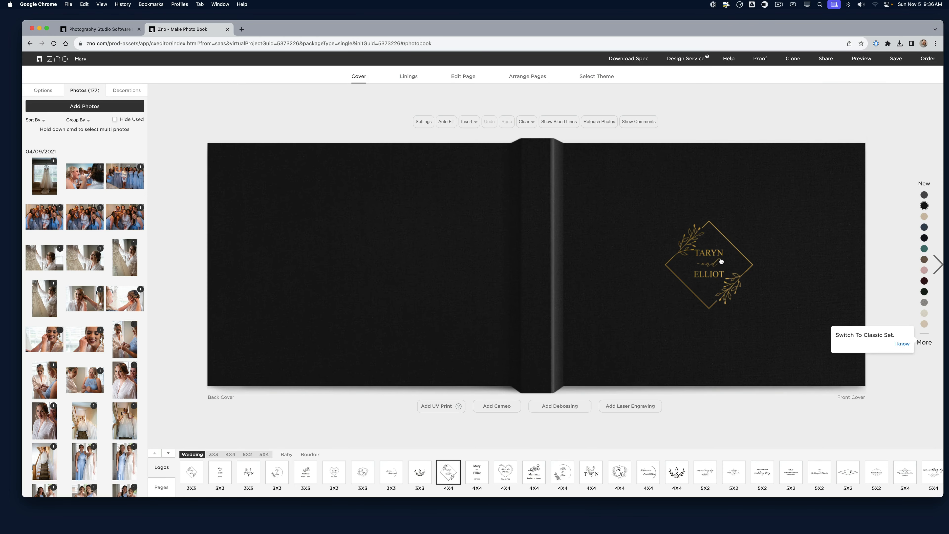
Replace the logo's top name with 'Charlie'
click(721, 260)
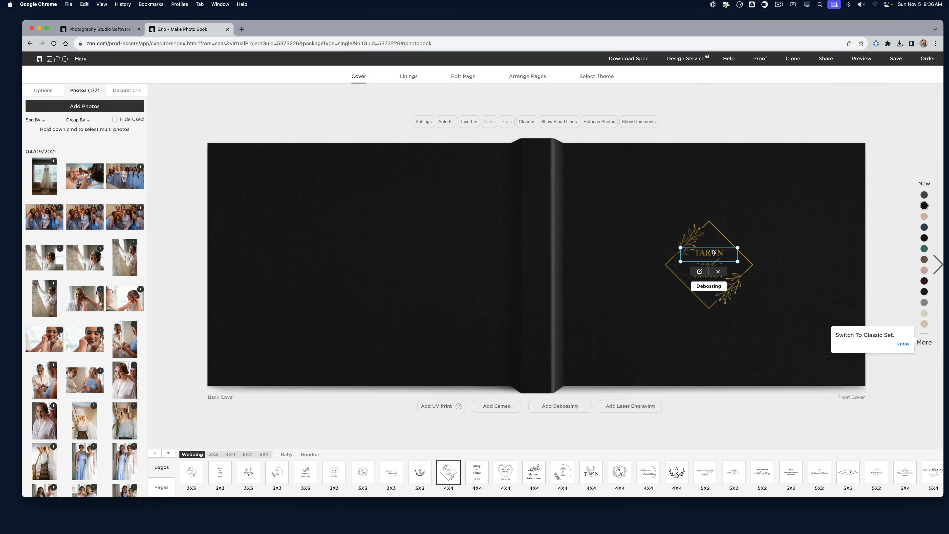
double_click(713, 255)
key(super+a)
text(q)
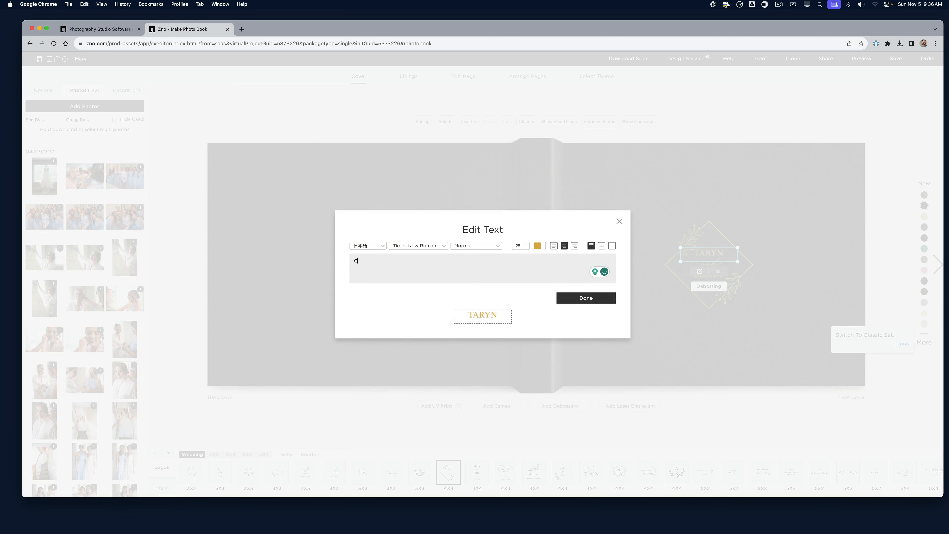
text(harlie)
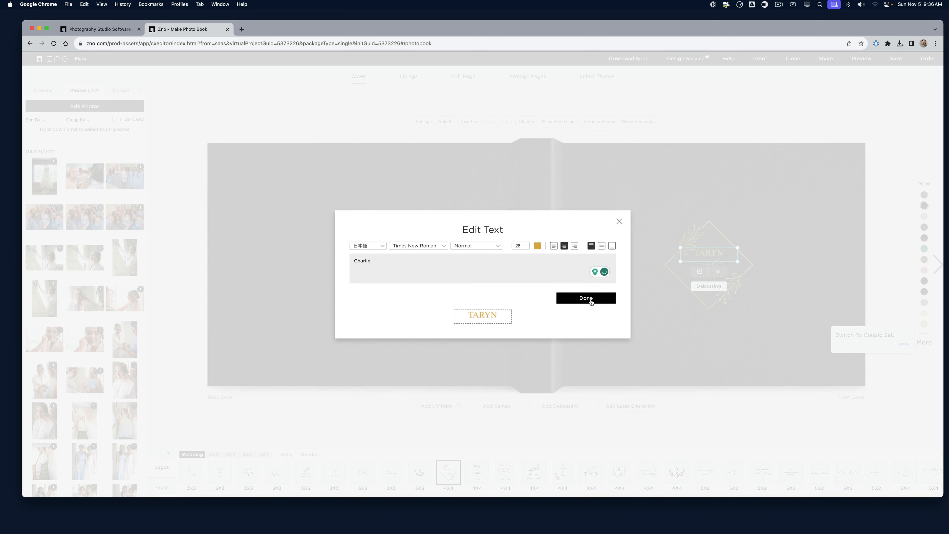
click(589, 299)
Replace the logo's bottom name with 'Mary' and reselect the whole logo
click(752, 271)
click(712, 272)
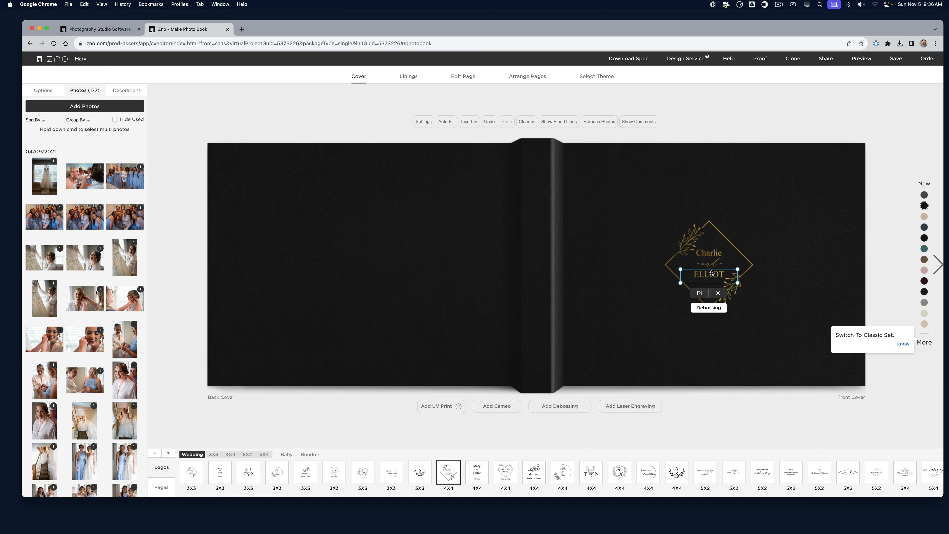
double_click(712, 273)
key(super+a)
text(Ma)
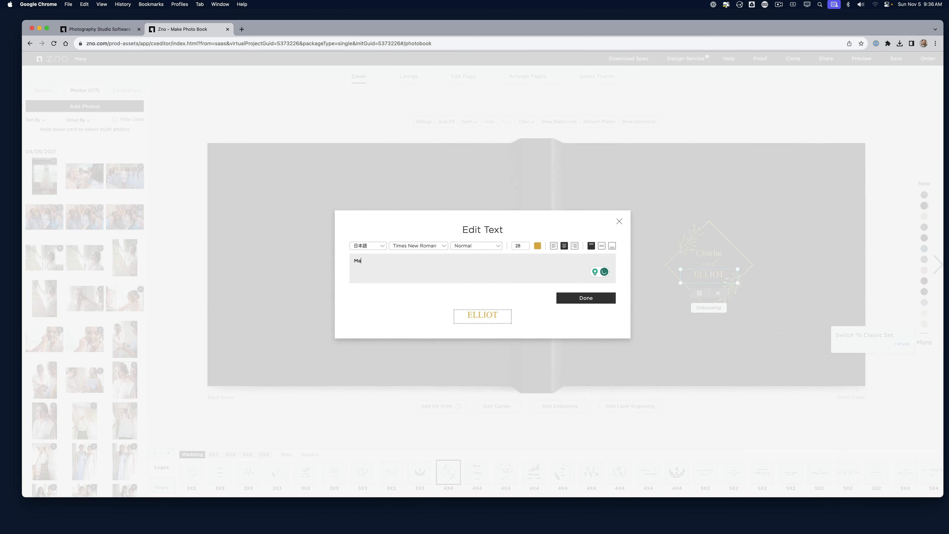
click(571, 298)
click(646, 324)
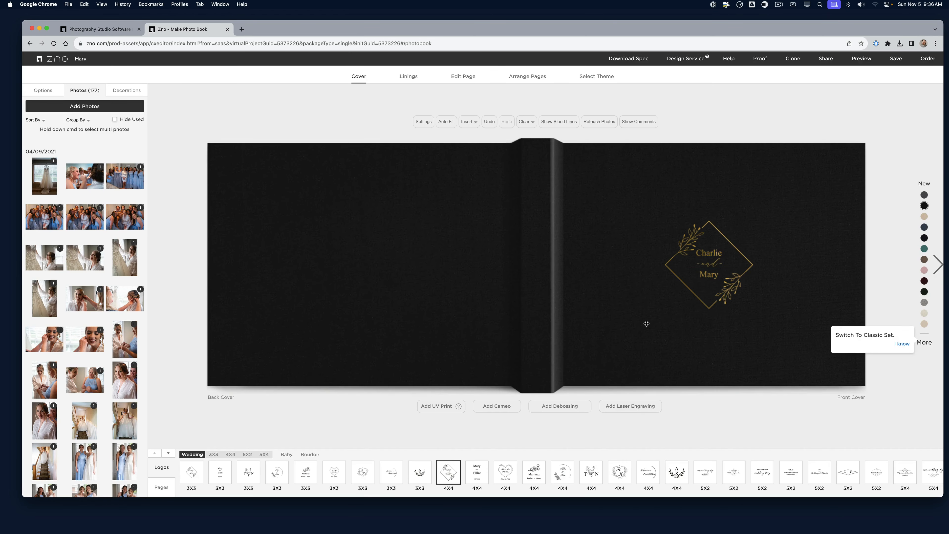
click(693, 244)
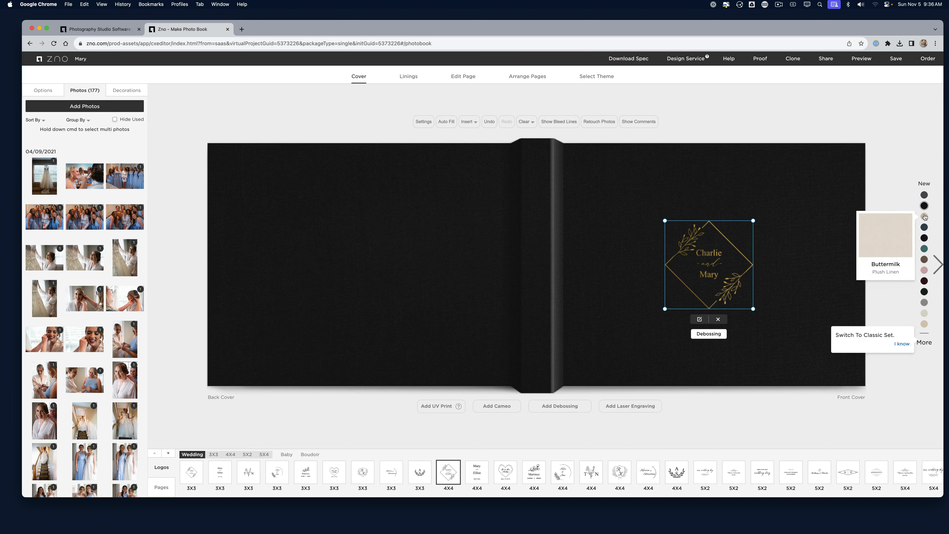
Try Buttermilk, Black, teal, Petal Pink and other linens, then choose Midnight Blue plush linen
click(925, 217)
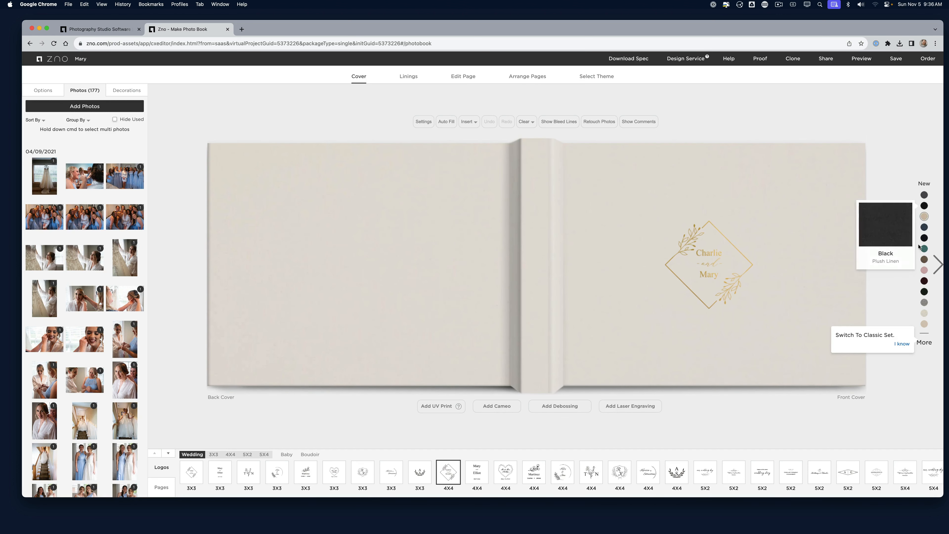
click(924, 239)
click(924, 249)
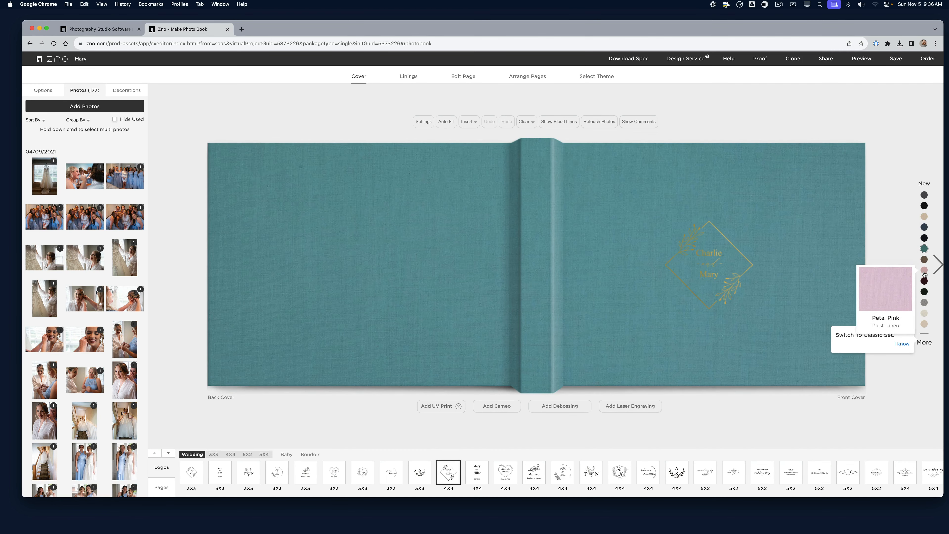
click(925, 271)
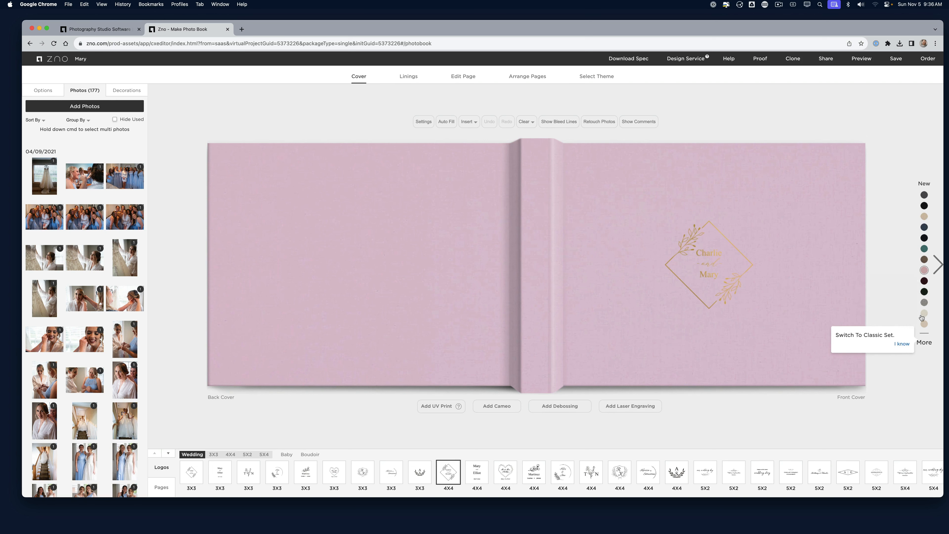
click(925, 343)
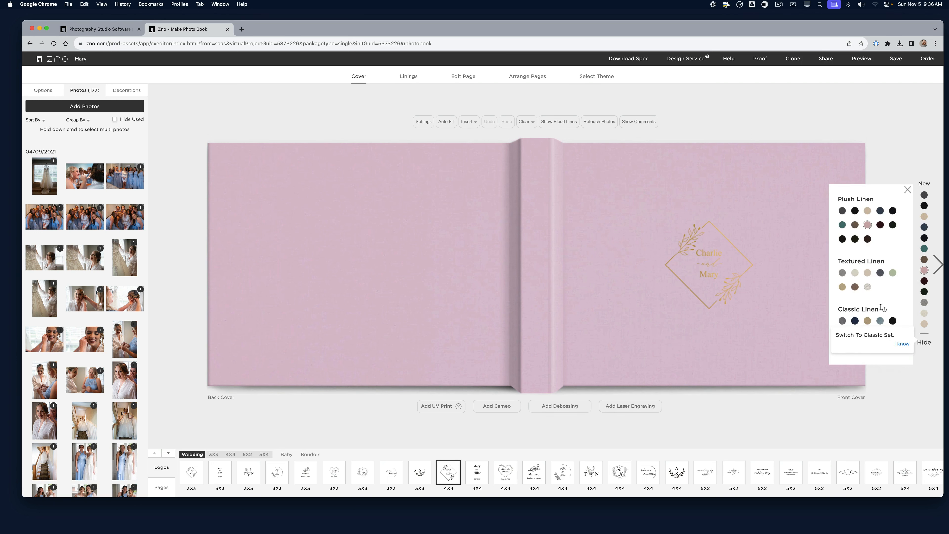
click(880, 321)
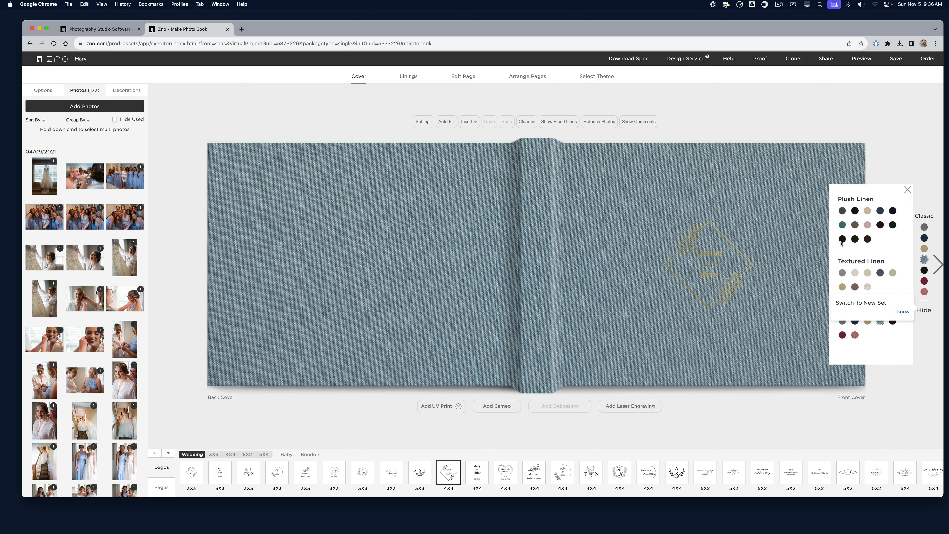
click(842, 225)
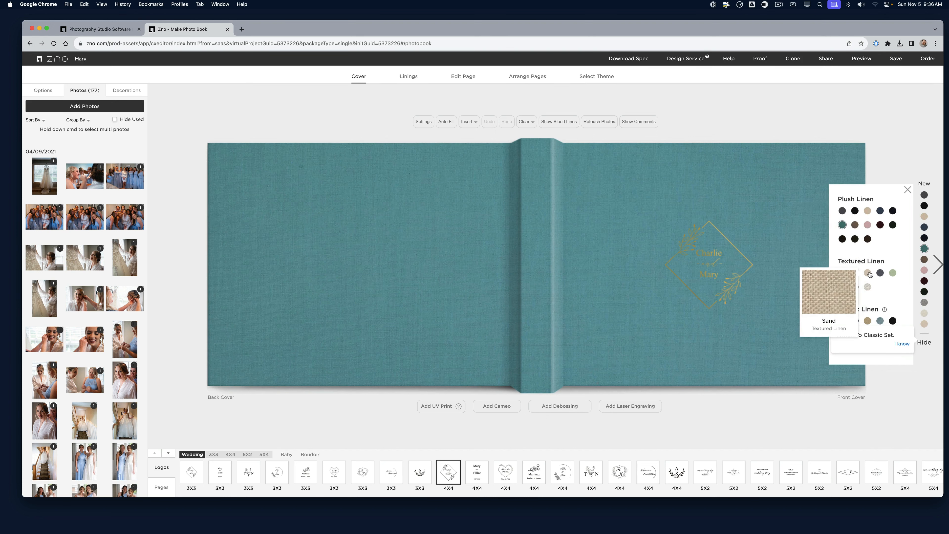
click(869, 274)
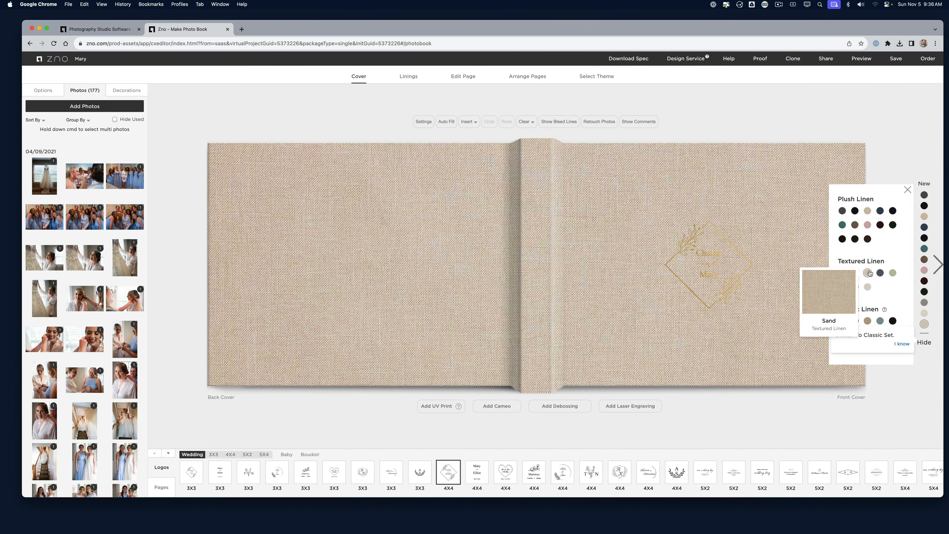
click(893, 273)
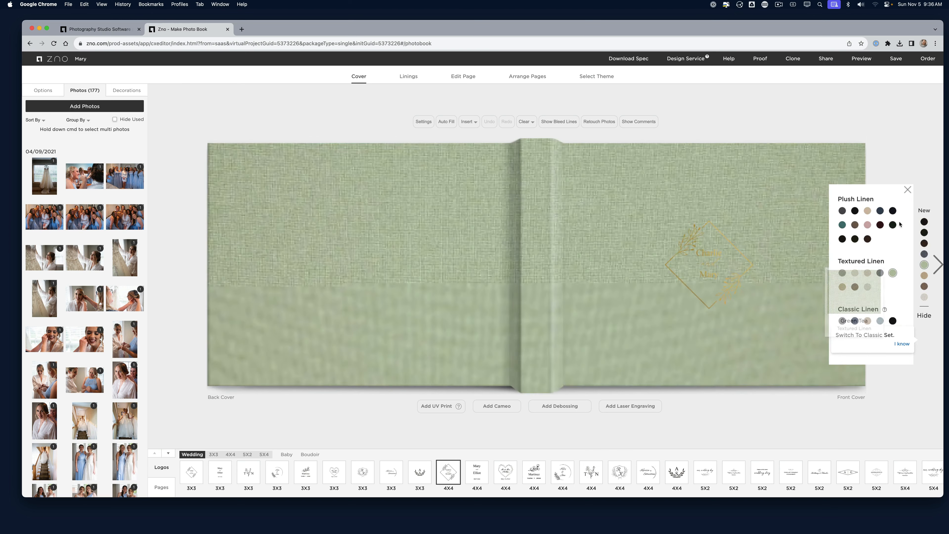
click(894, 211)
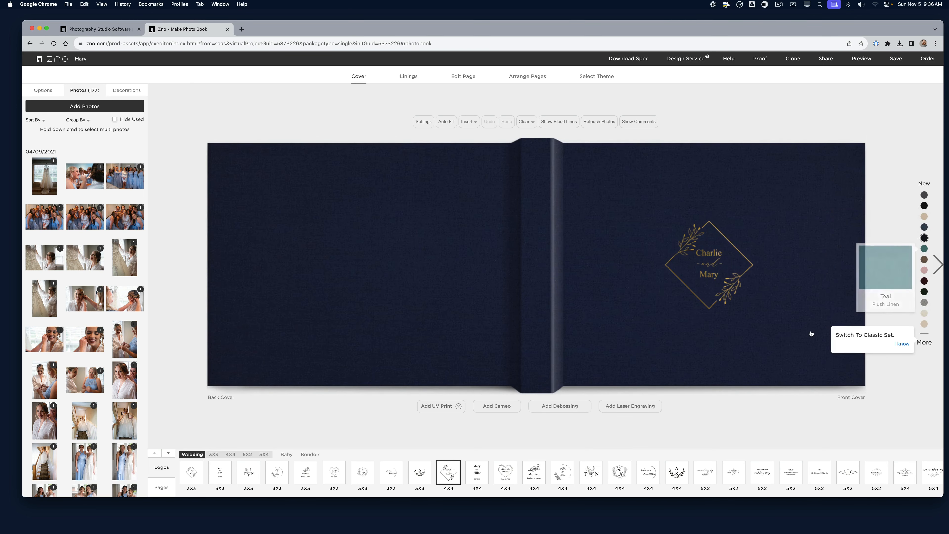
Reopen the Mary name text on the front cover and confirm it unchanged
click(703, 274)
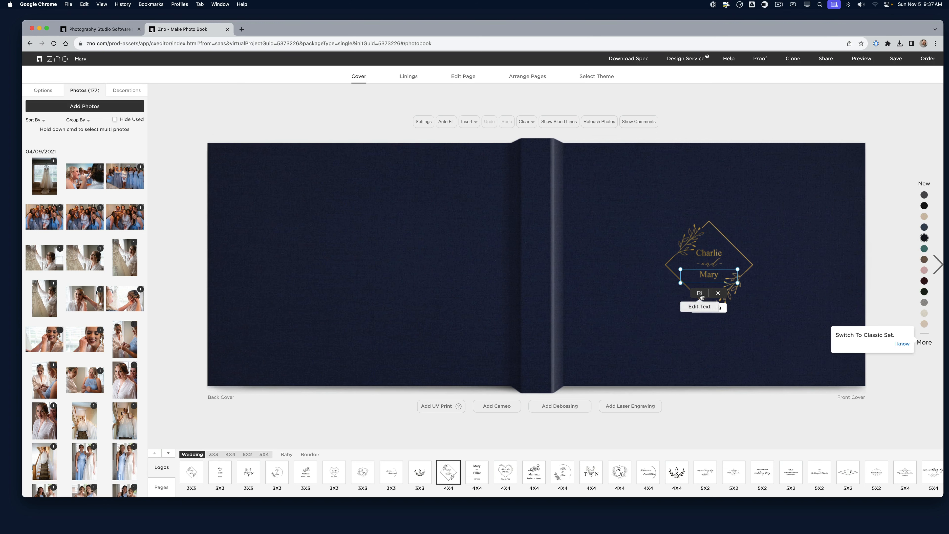
double_click(704, 276)
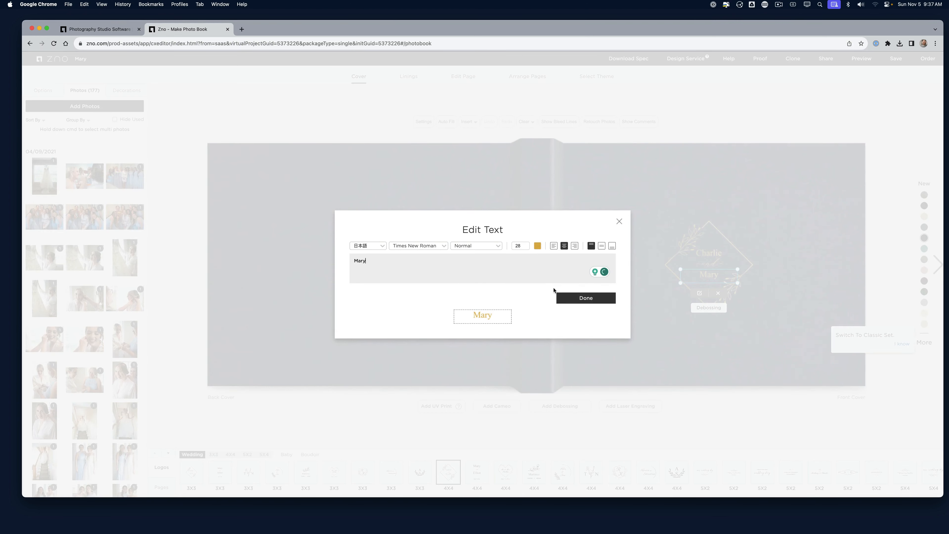
click(582, 301)
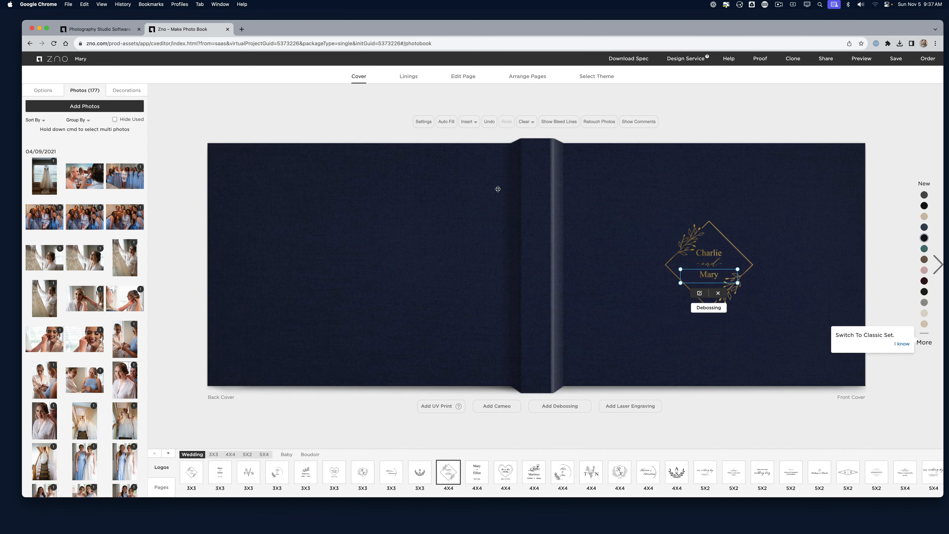
mouse_move(637, 409)
Reject translucent paper and make the lining white cotton paper, then move to page editing
click(409, 77)
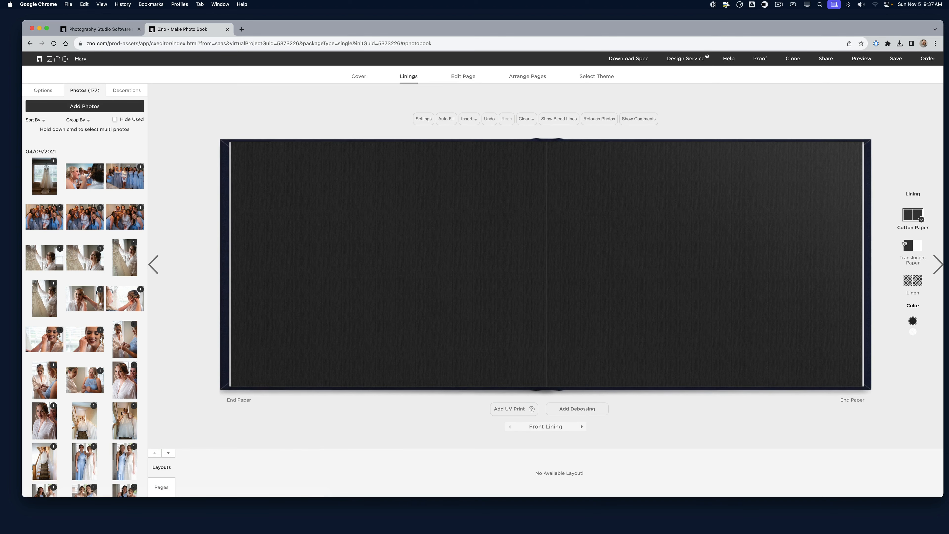
click(909, 246)
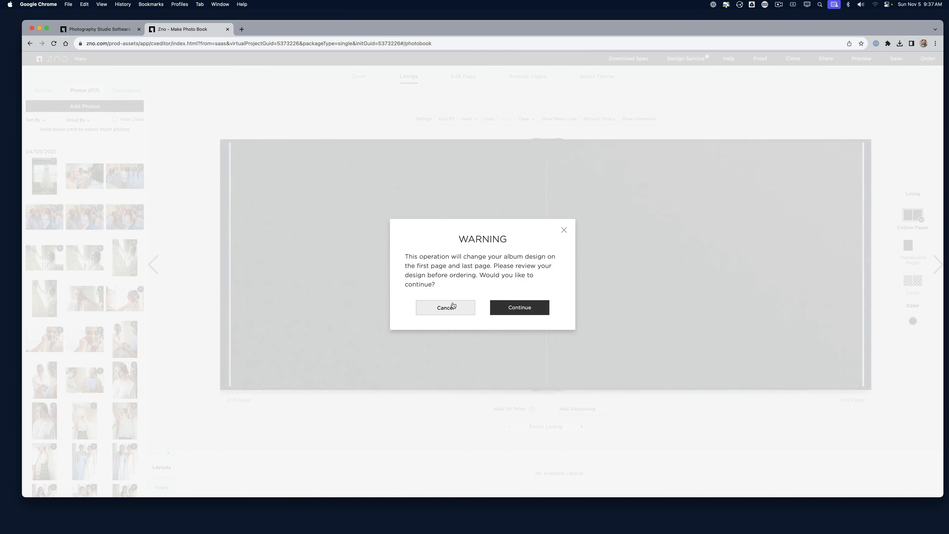
click(446, 307)
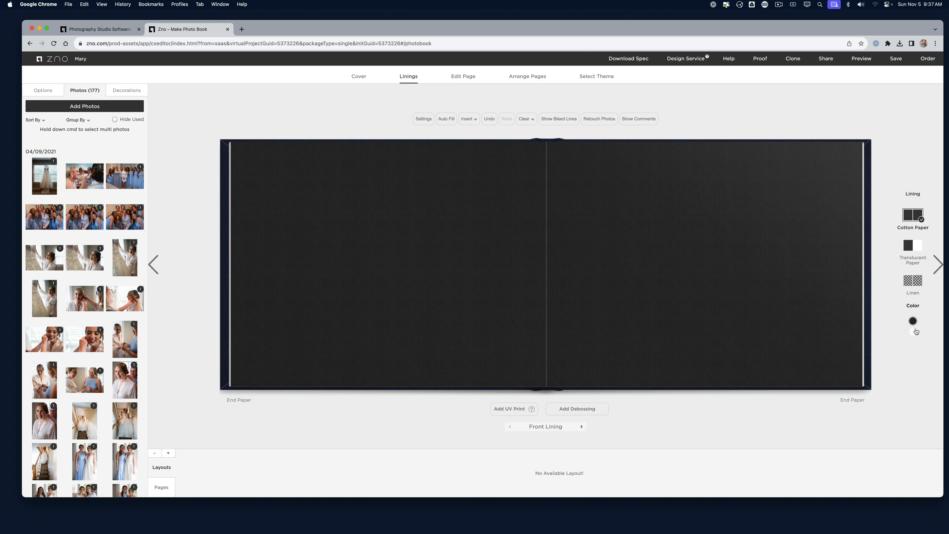
click(914, 332)
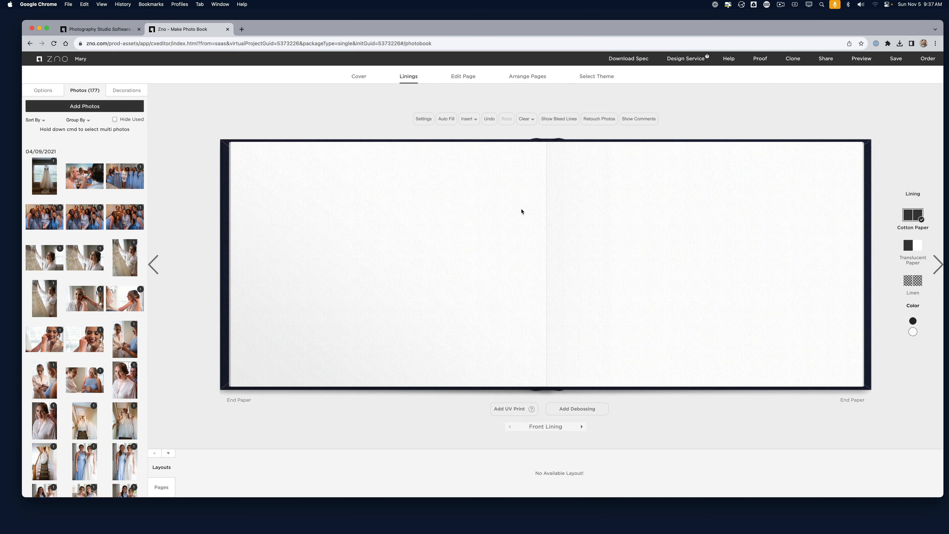
click(463, 76)
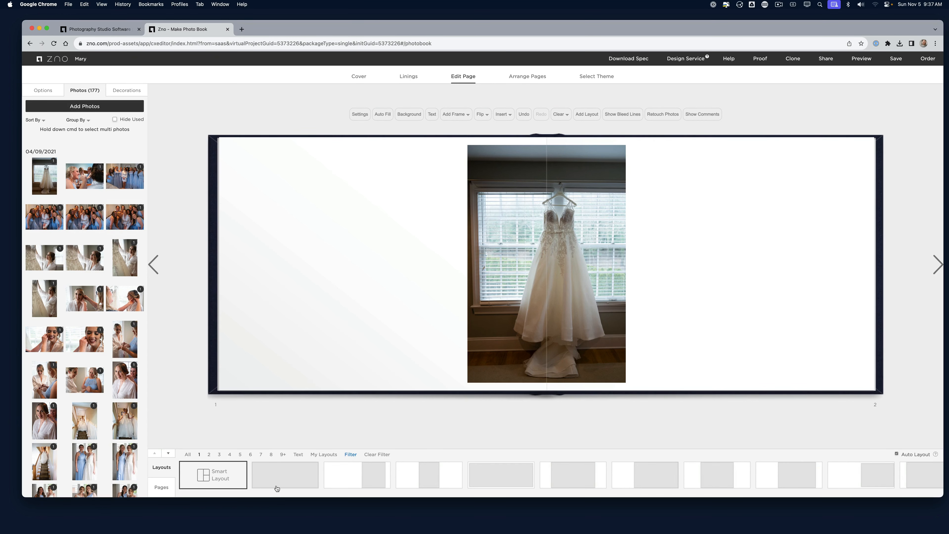
Try a full-bleed layout on pages 1–2, revert to Smart Layout, and go to pages 3–4
click(277, 489)
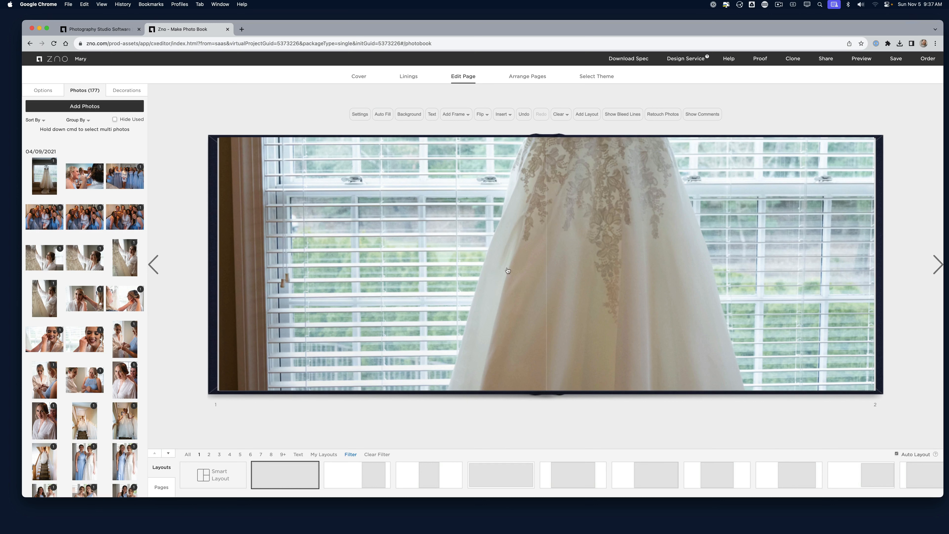
click(230, 477)
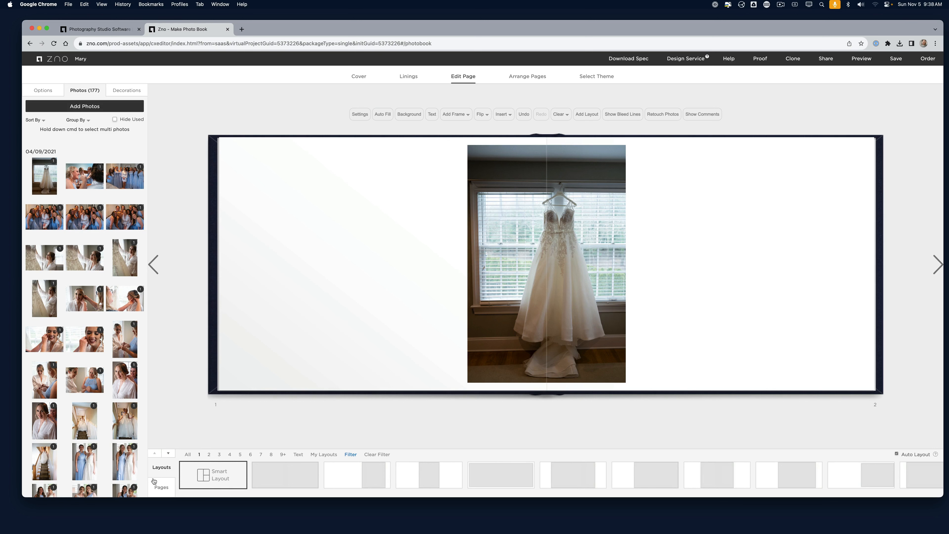
click(160, 486)
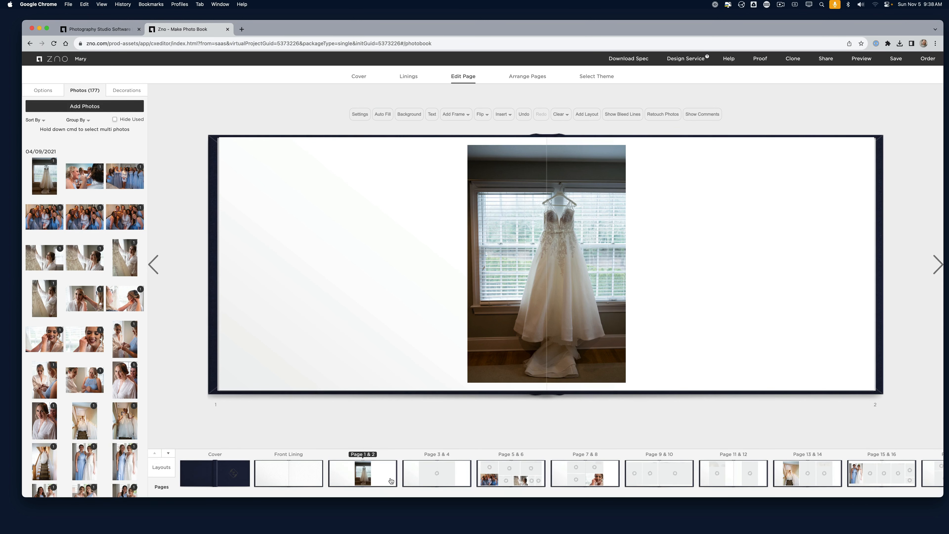
click(440, 480)
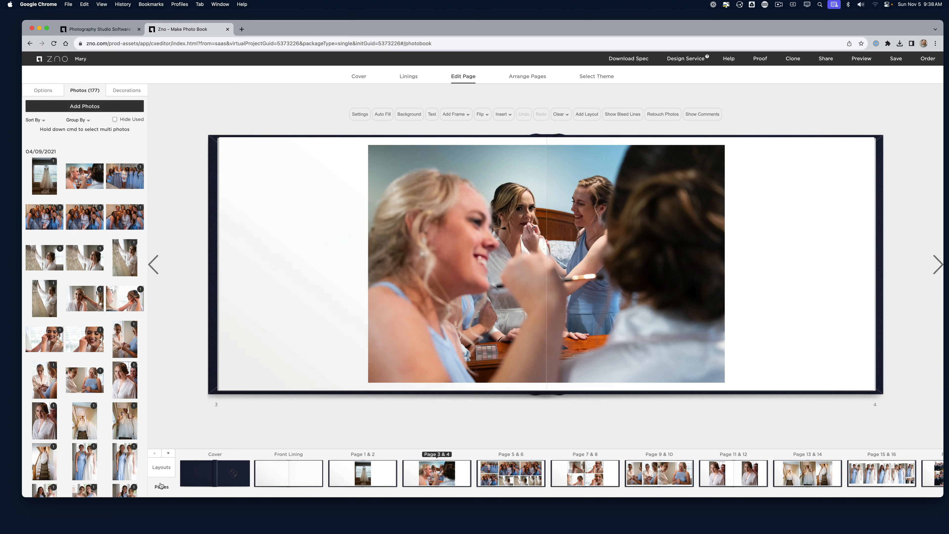
Give pages 3–4 a full-spread photo layout, undoing a stray move of the makeup photo
click(166, 468)
click(212, 478)
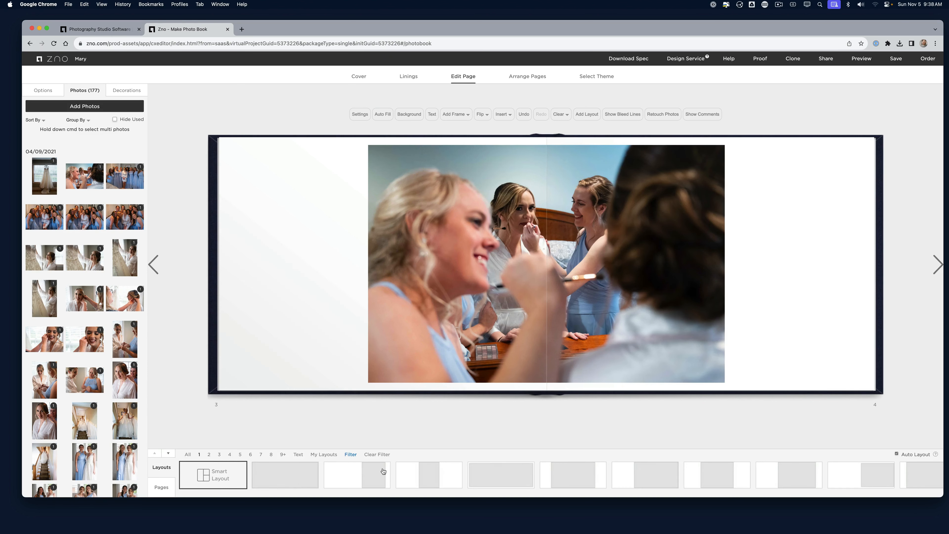
click(494, 483)
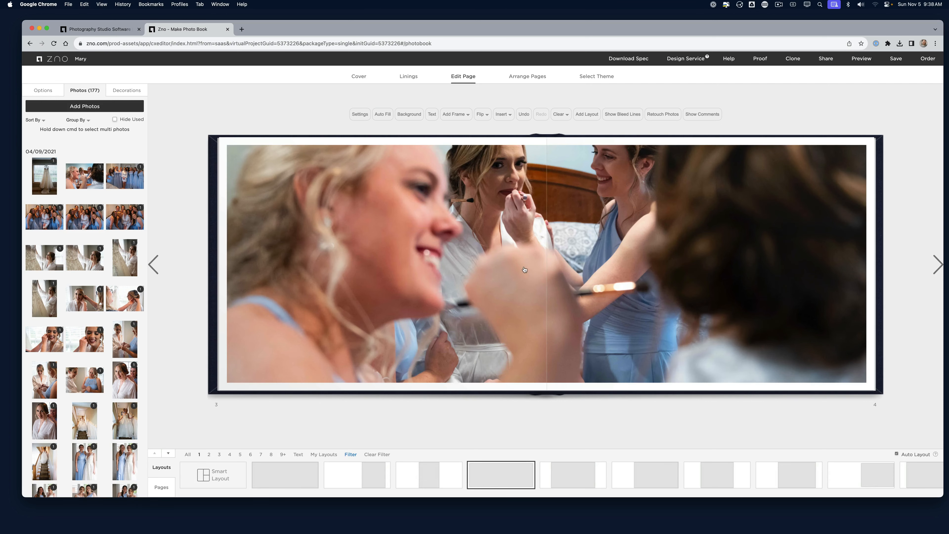
click(525, 292)
drag(523, 287, 537, 291)
key(super+z)
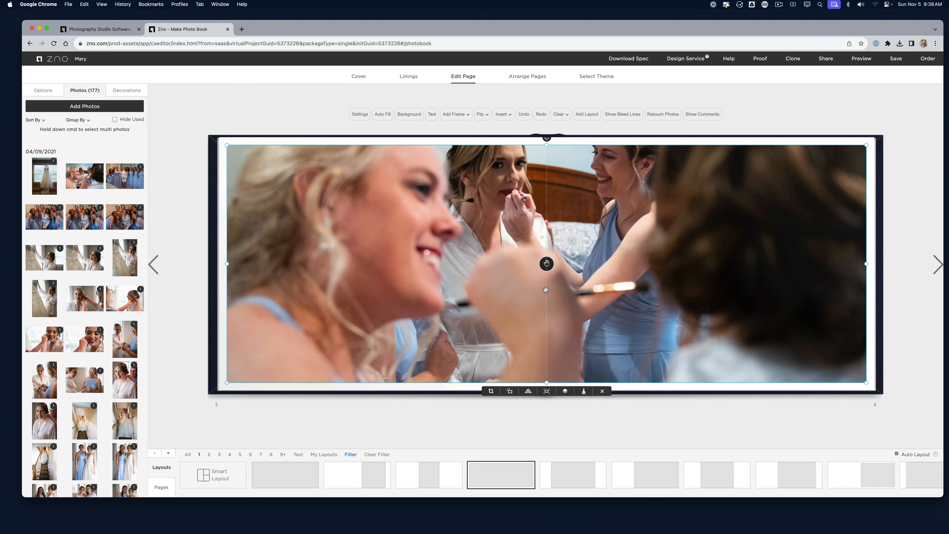
Shift the makeup photo's crop upward, then list page spreads and go to pages 5–6
click(491, 391)
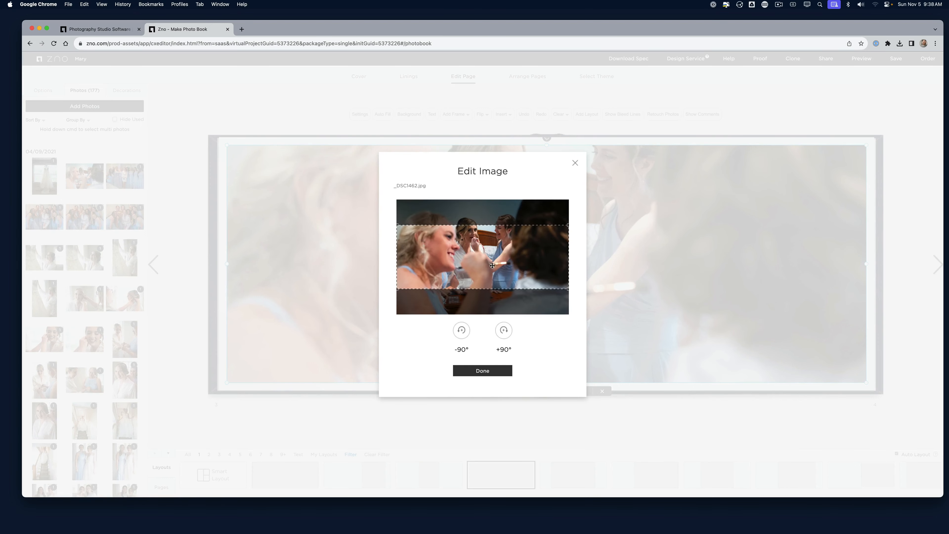
drag(493, 268, 494, 250)
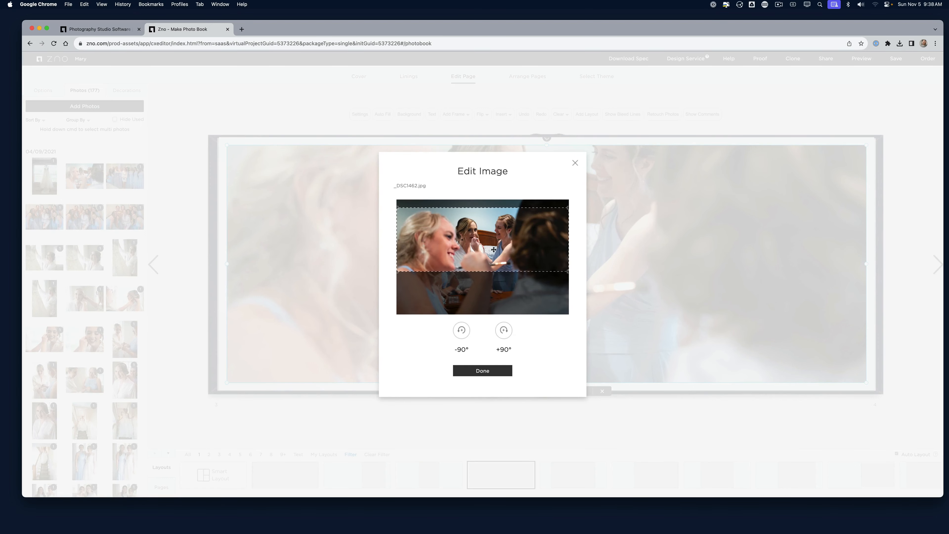
click(483, 370)
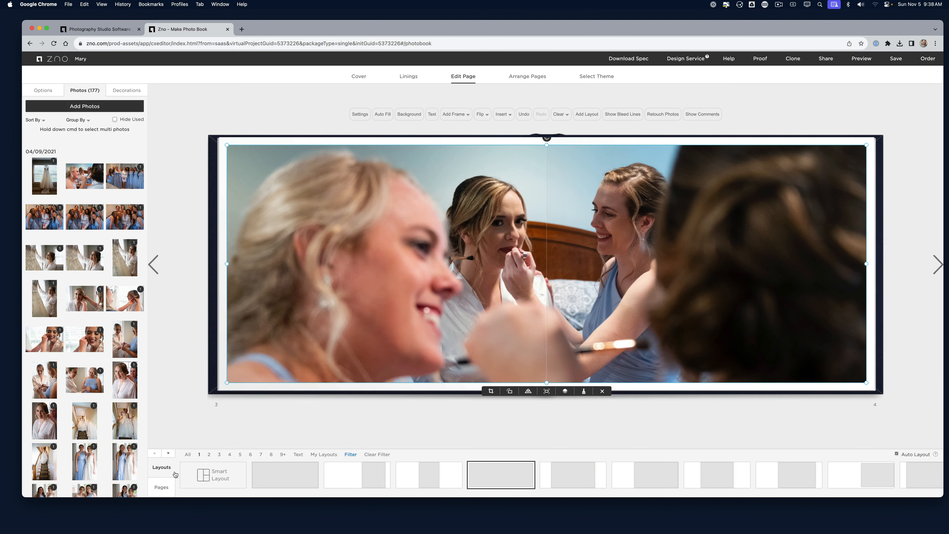
click(161, 487)
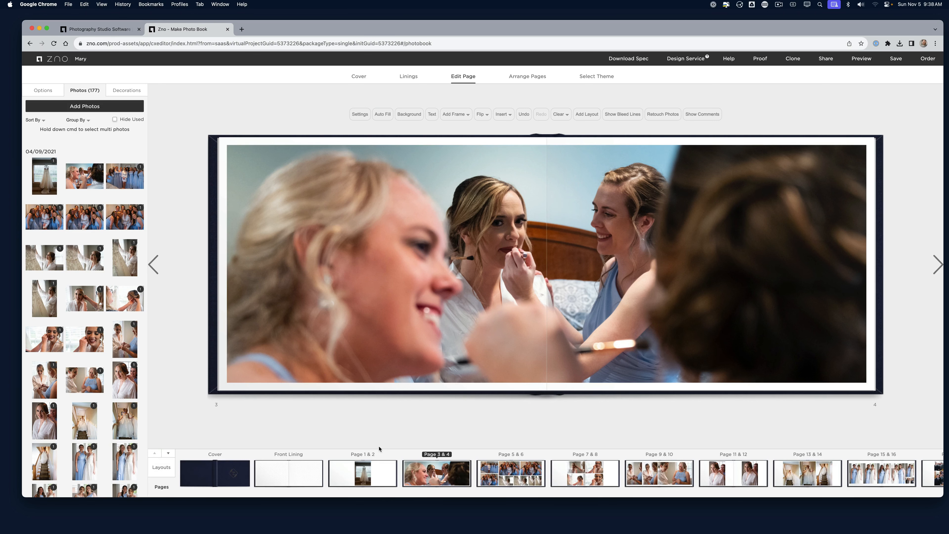
click(515, 478)
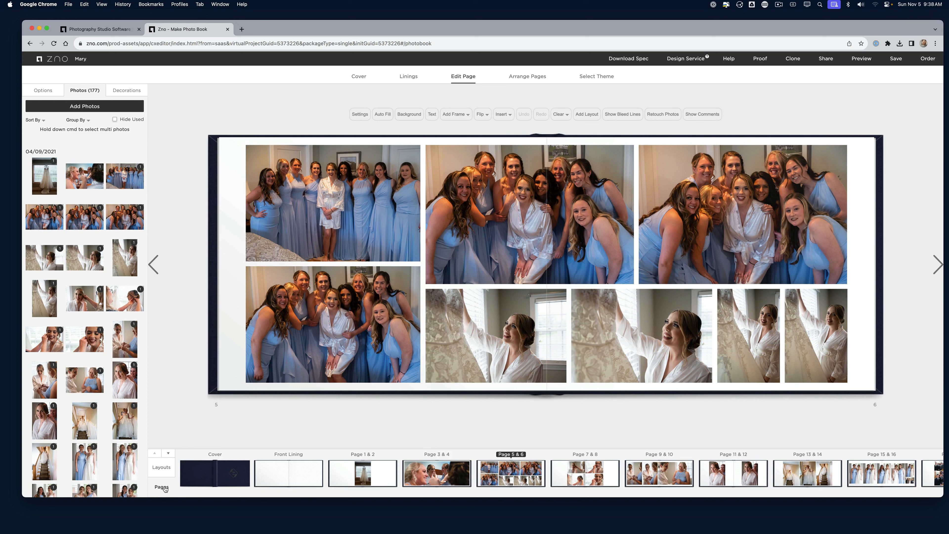
Step through spreads 7–8 and 9–10 to reach pages 11–12
click(584, 478)
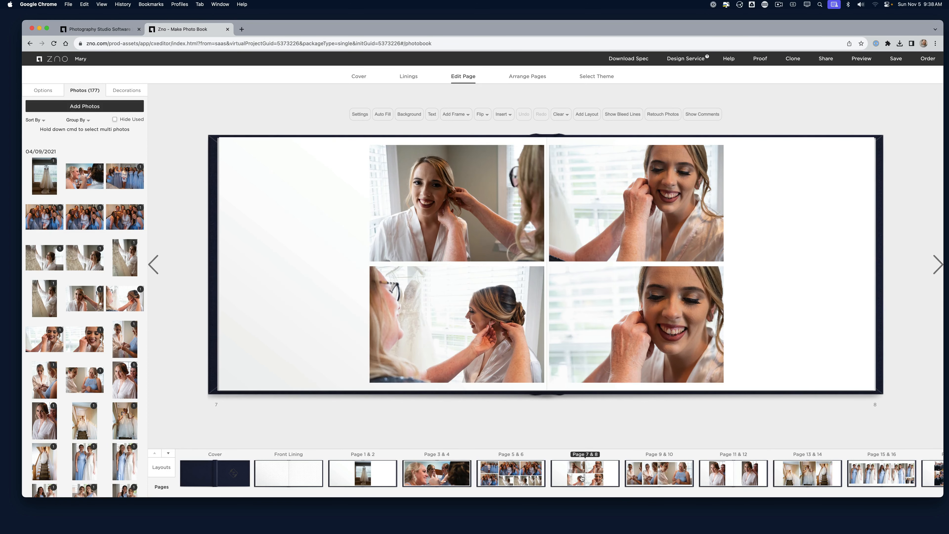
click(653, 480)
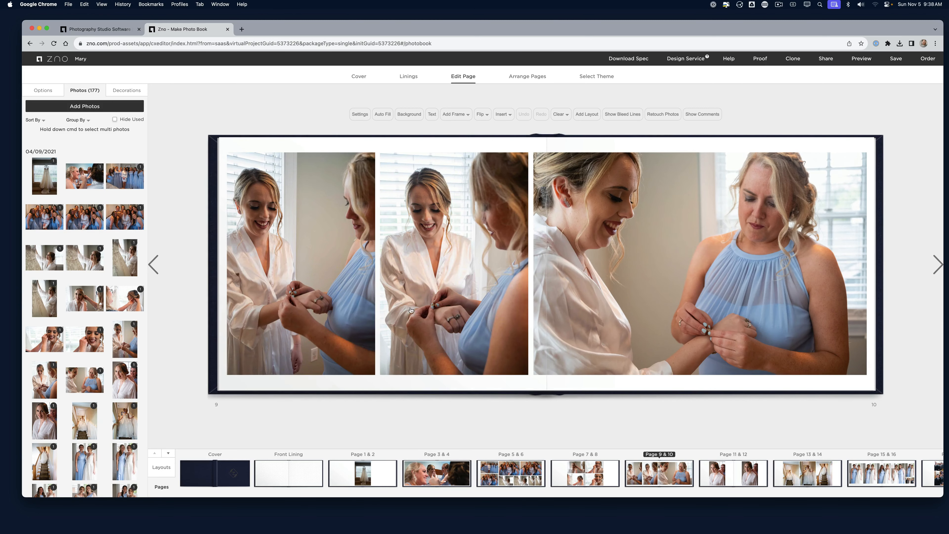
click(745, 473)
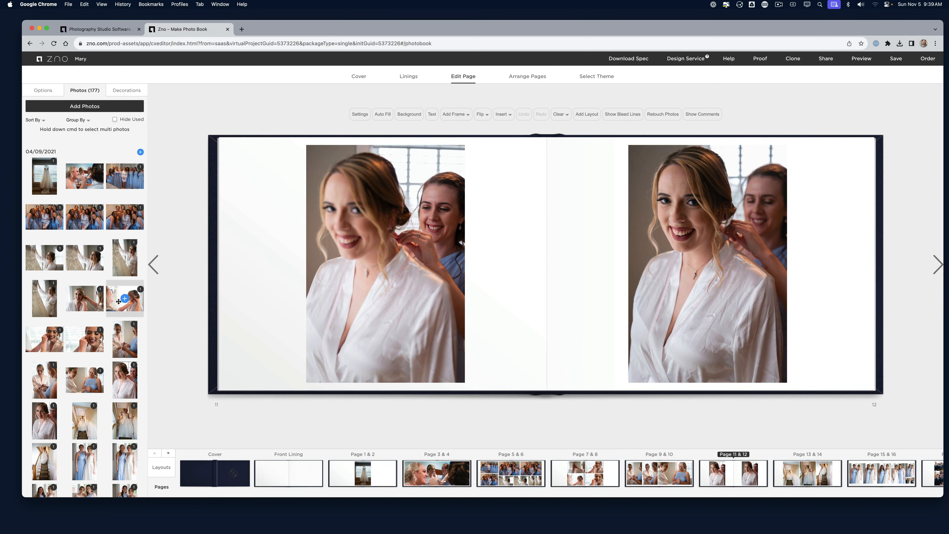
Remove the left photo from pages 11–12, leaving an empty frame, and go to pages 13–14
mouse_move(119, 302)
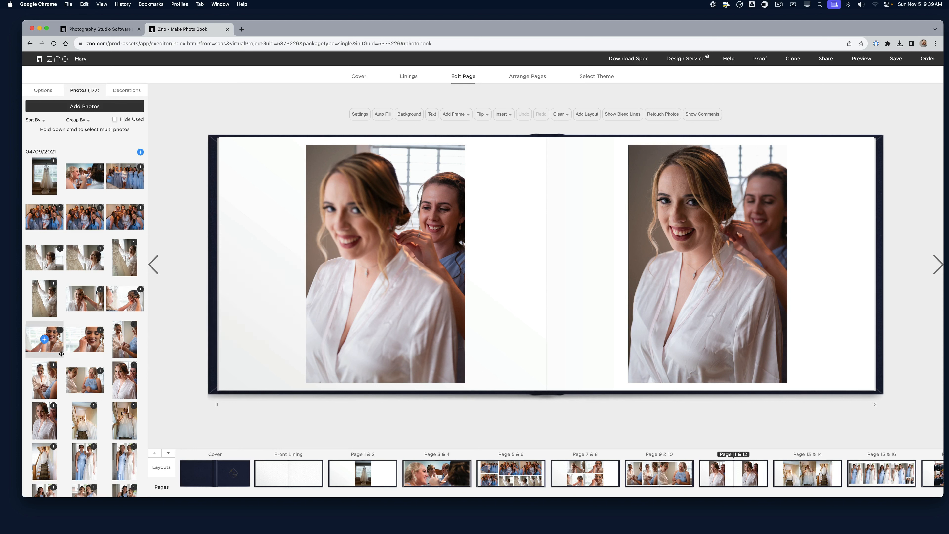
mouse_move(72, 368)
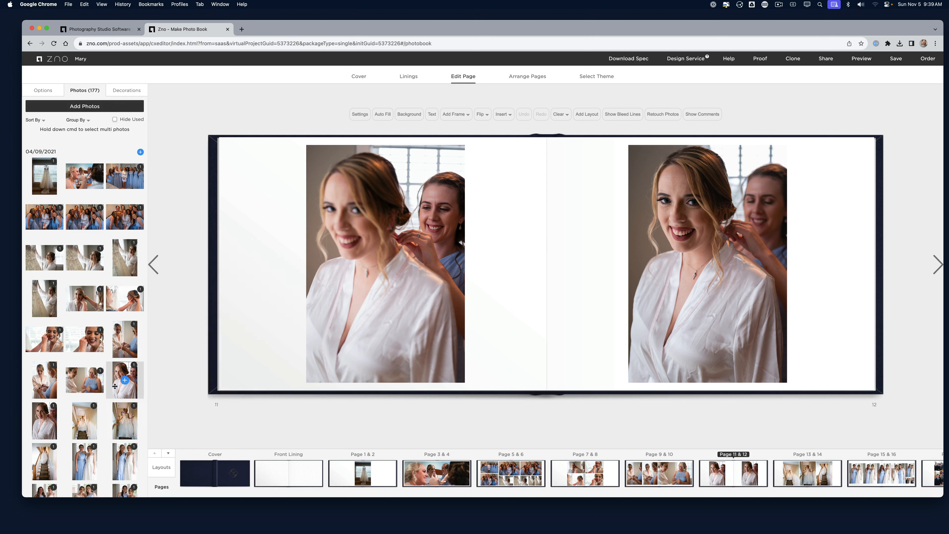
mouse_move(124, 387)
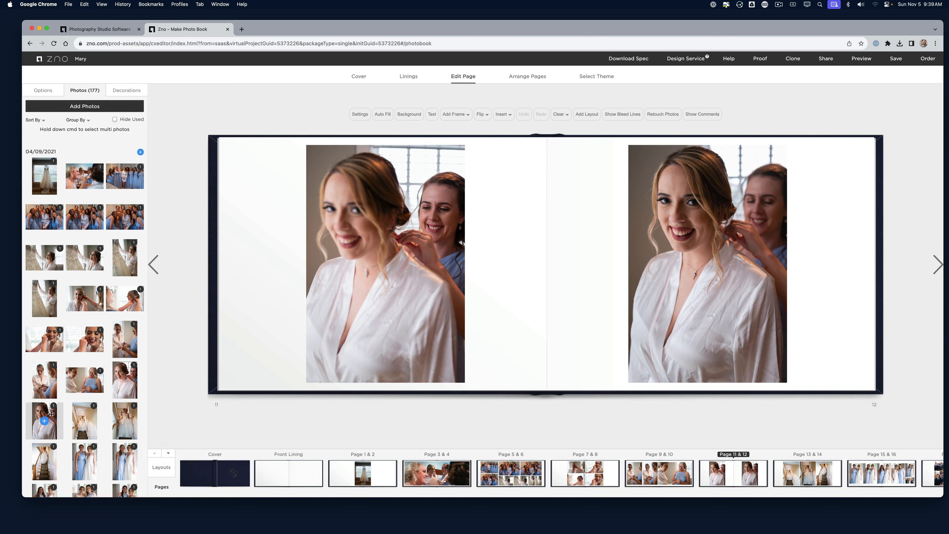
click(313, 309)
mouse_move(404, 393)
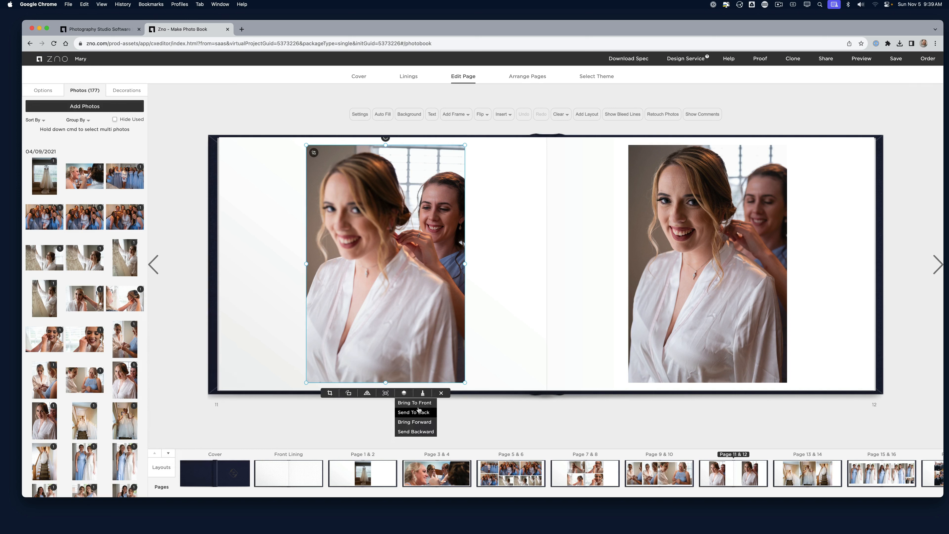
click(438, 393)
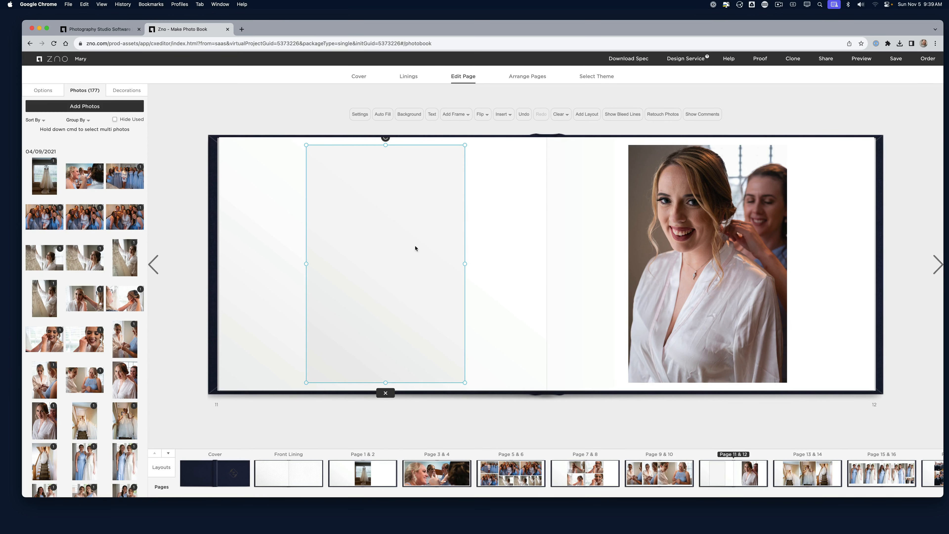
click(796, 470)
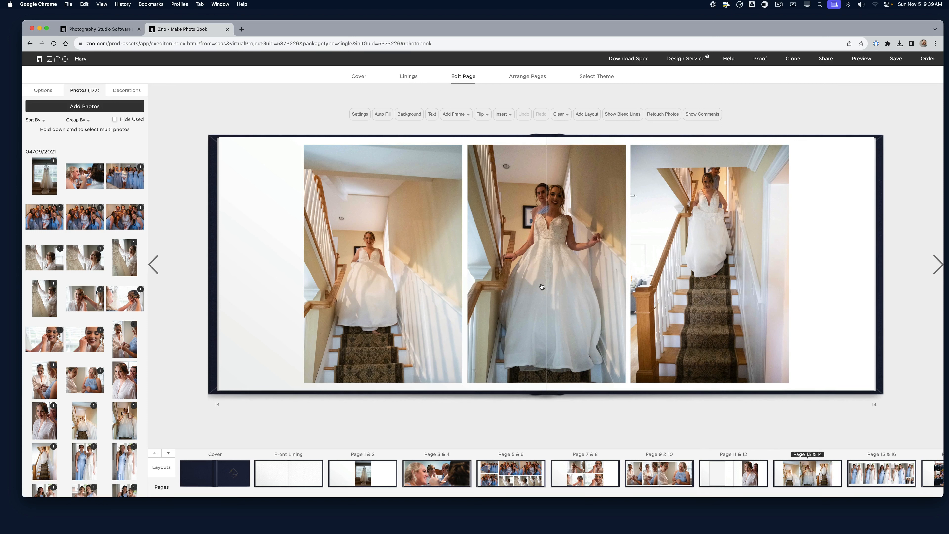
Apply a black and white filter to the middle staircase photo
click(545, 263)
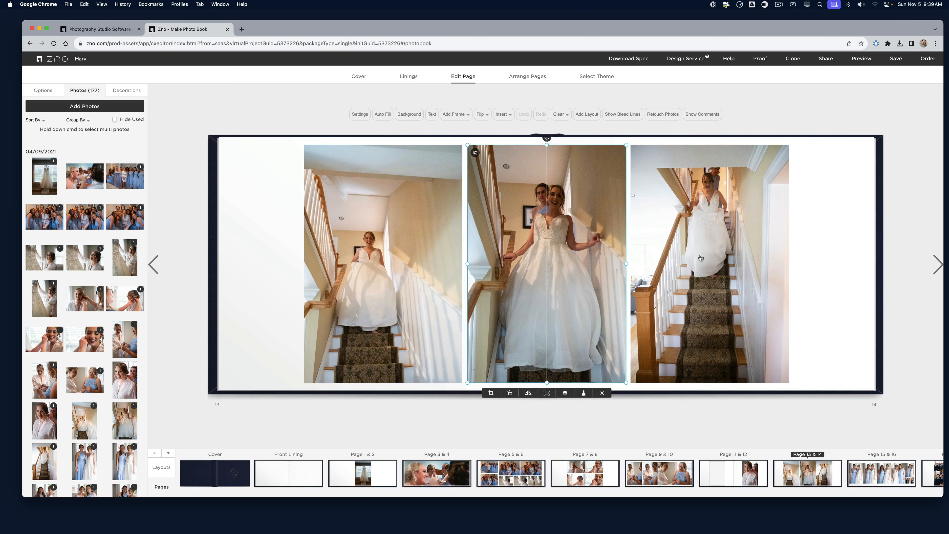
click(565, 394)
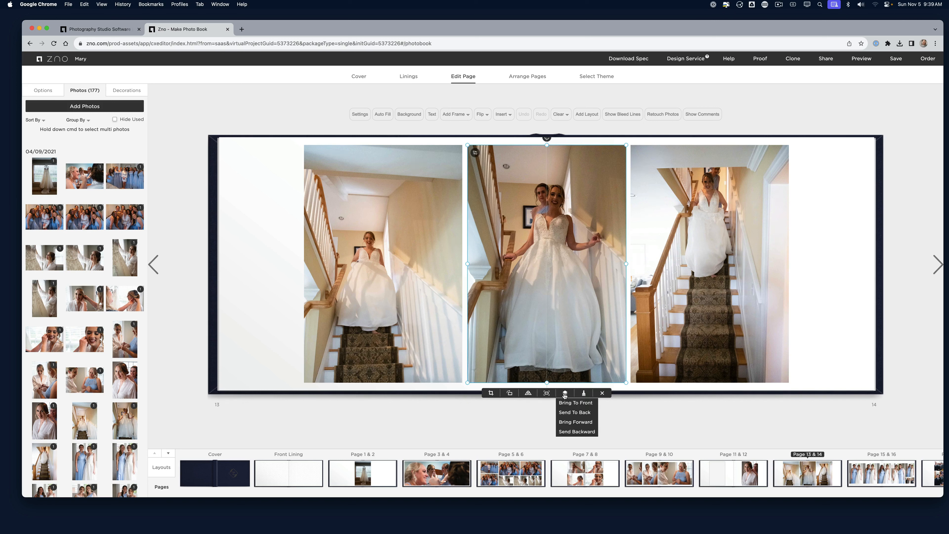
click(583, 393)
click(486, 278)
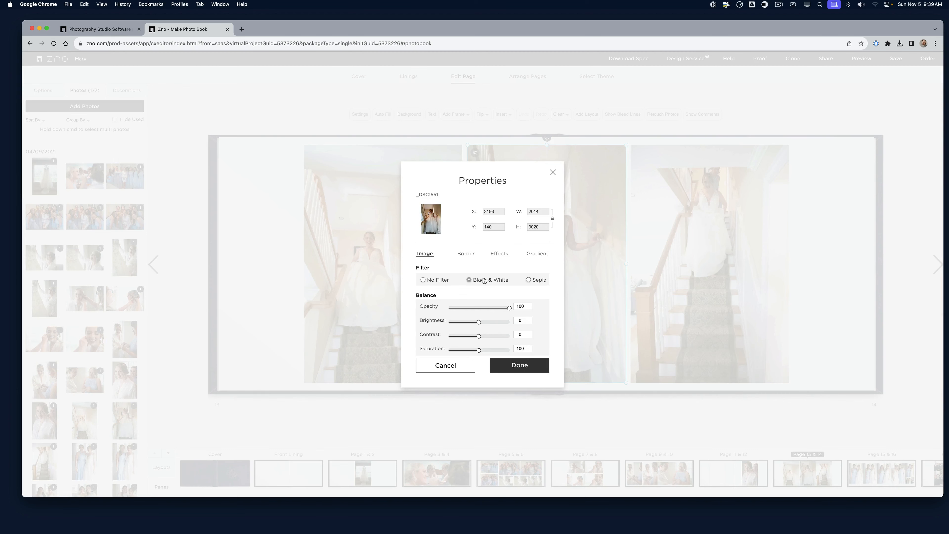
click(526, 363)
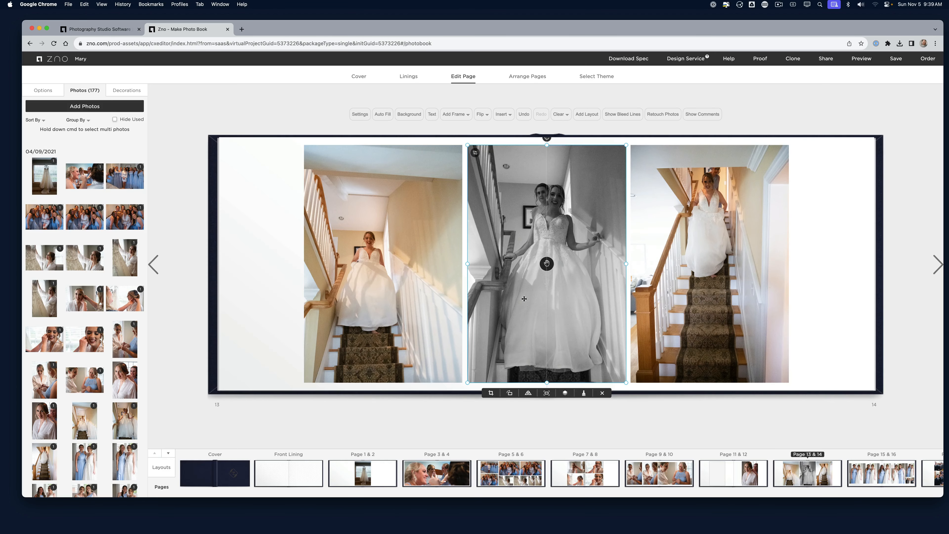
Preview Sepia, then add a drop shadow to the middle photo
click(584, 393)
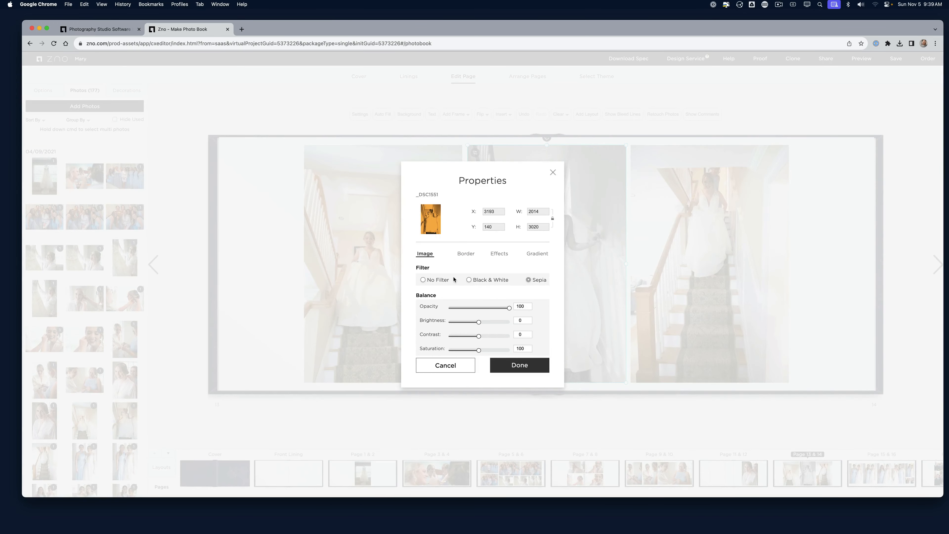
click(471, 256)
click(503, 258)
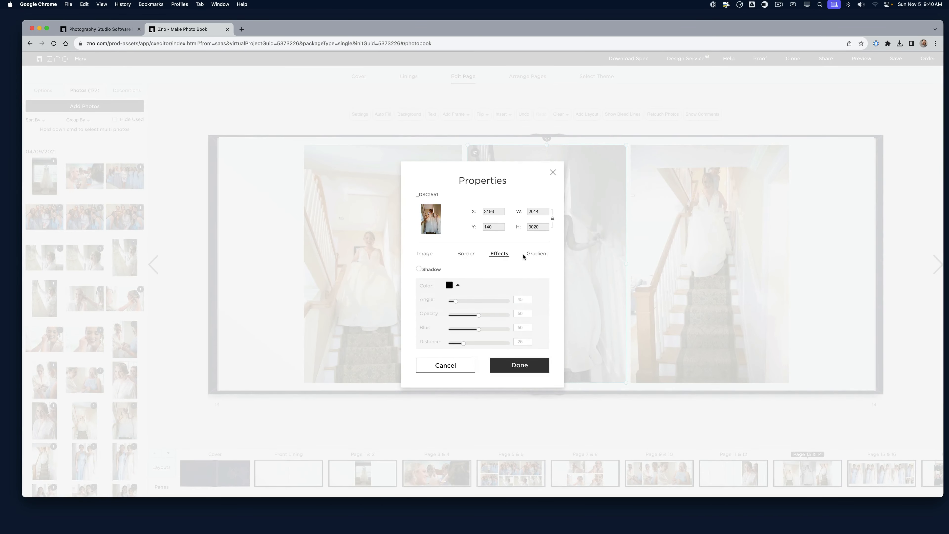
click(538, 254)
click(500, 254)
click(418, 269)
click(529, 368)
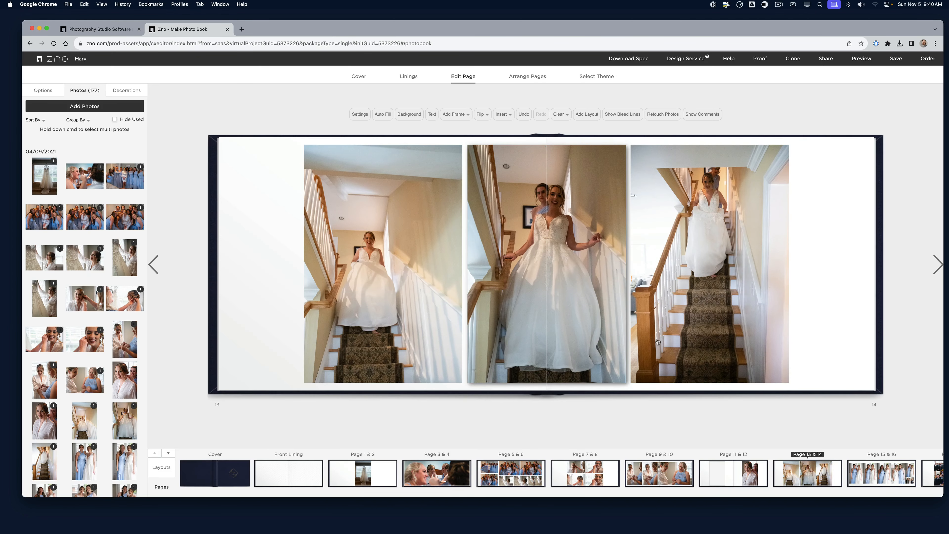
Add a white gradient to the middle staircase photo
click(566, 337)
click(583, 393)
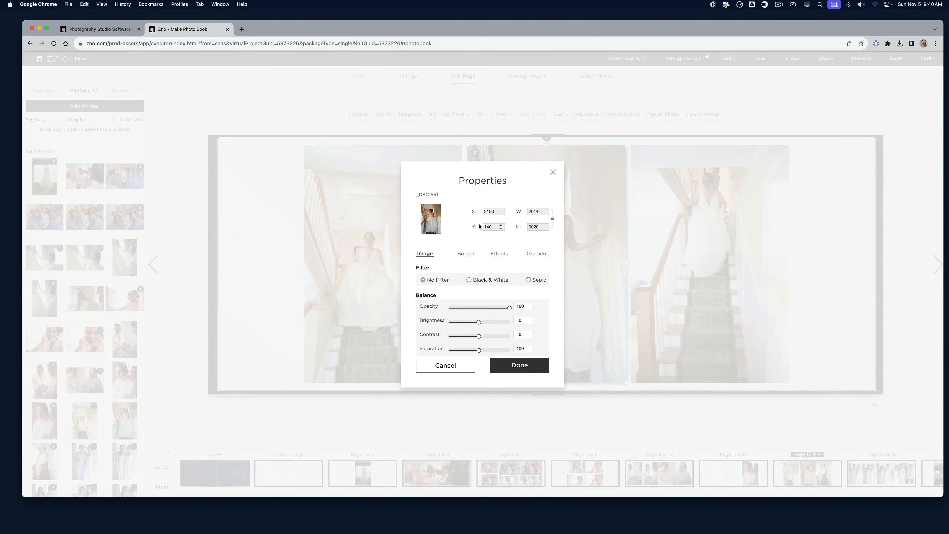
click(531, 255)
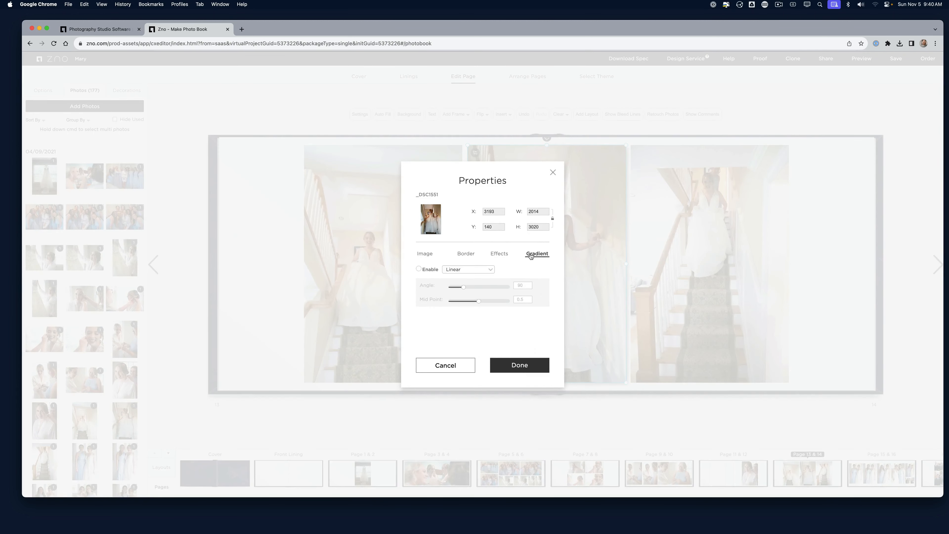
click(429, 270)
click(516, 375)
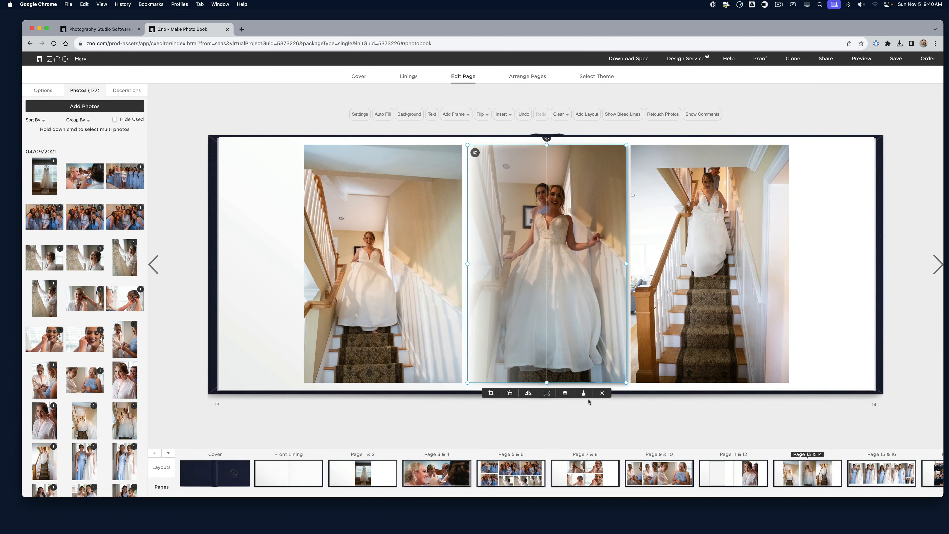
Turn off the middle photo's gradient and shadow, leaving it unfiltered at full opacity
click(584, 393)
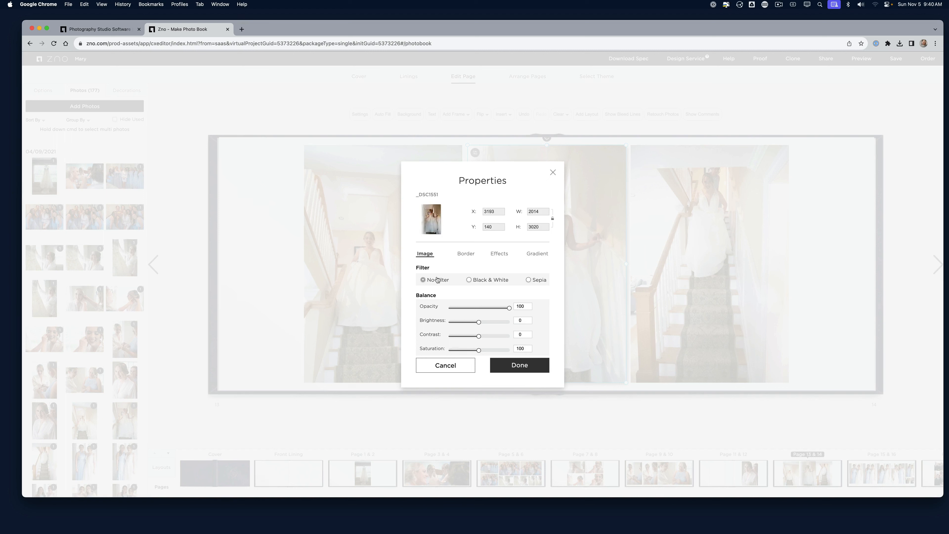
click(536, 255)
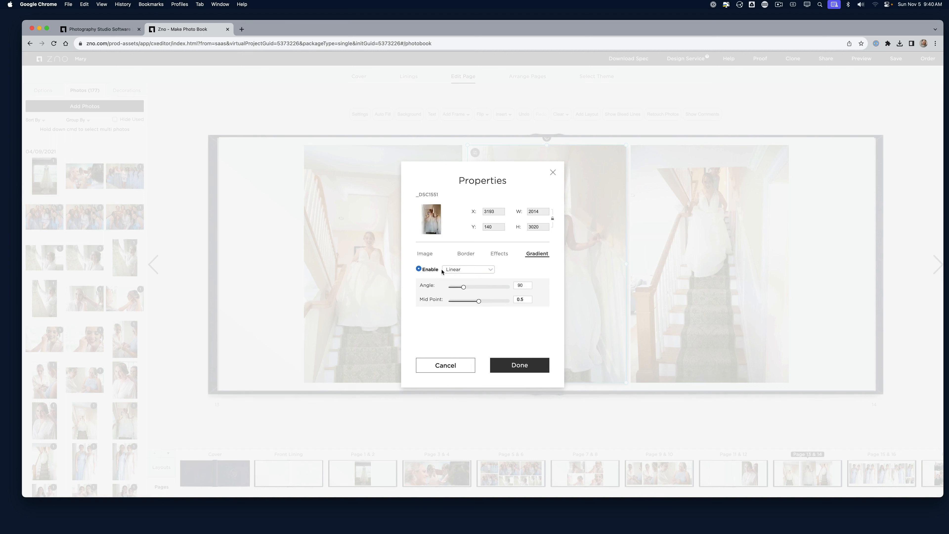
click(465, 270)
click(463, 278)
click(419, 269)
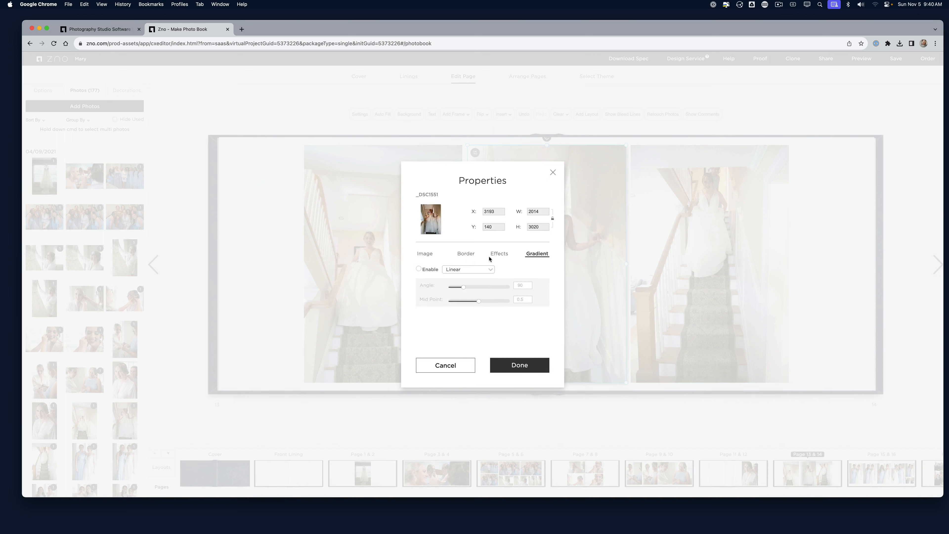
click(499, 255)
click(426, 270)
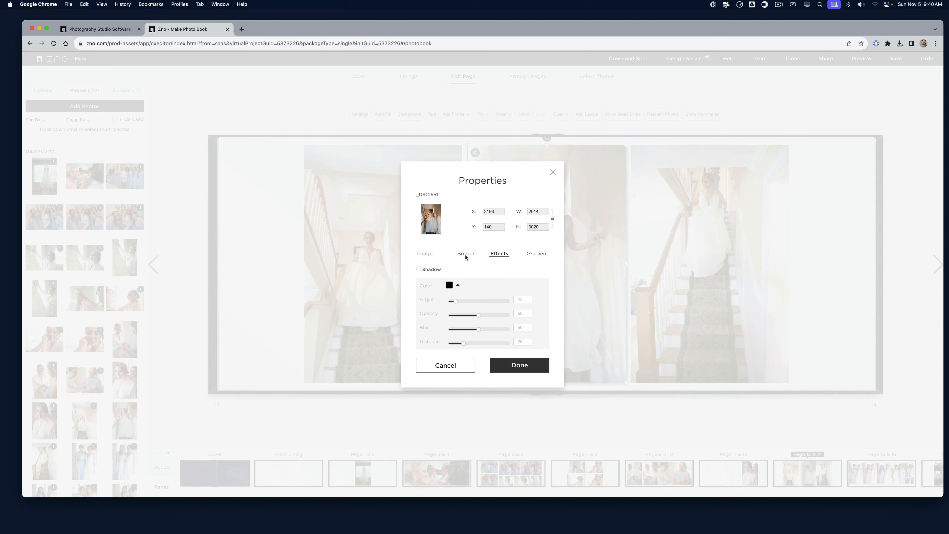
click(465, 255)
click(425, 256)
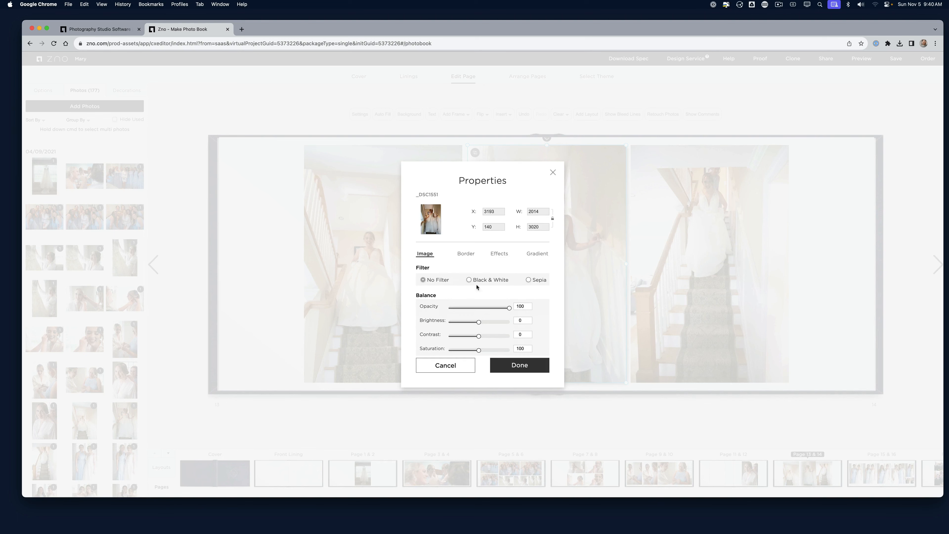
click(515, 368)
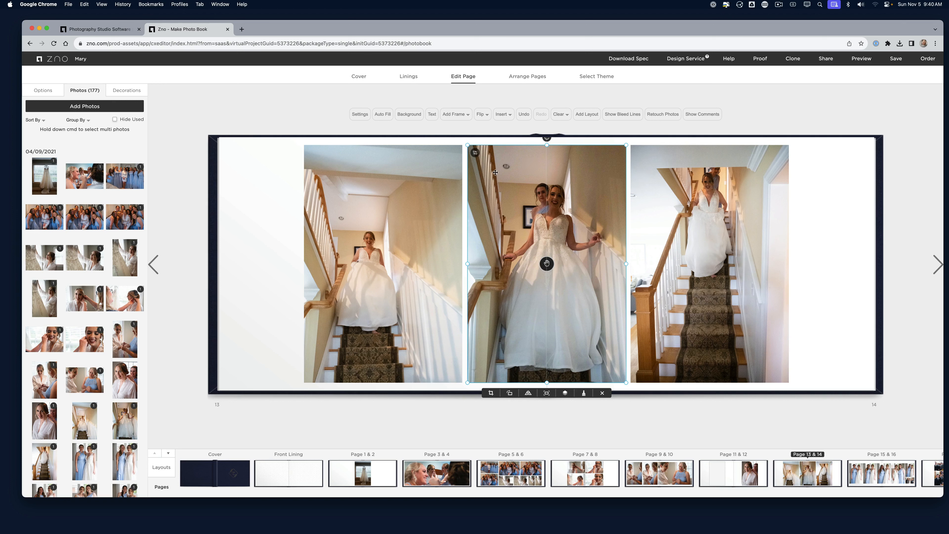
Delete the middle staircase photo from spread 13–14, then go to spread 15–16
click(603, 393)
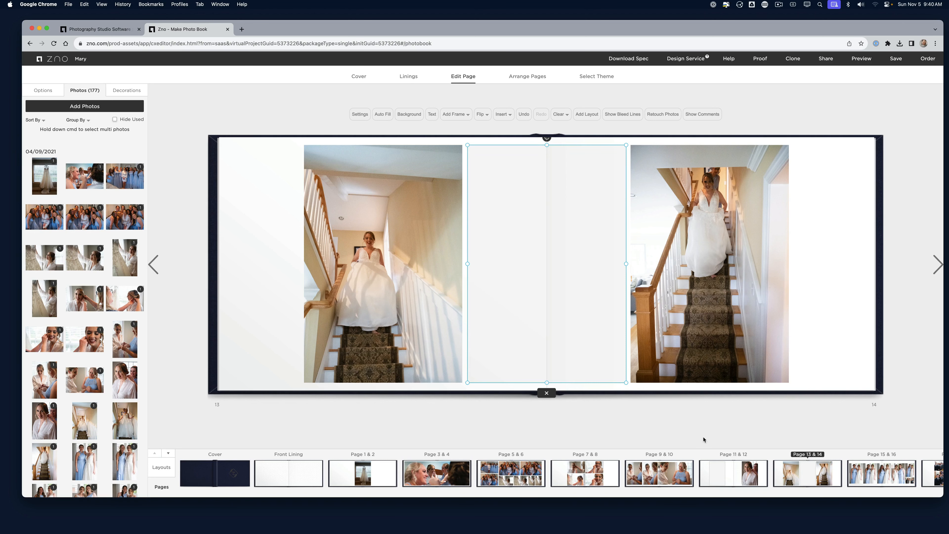
click(882, 479)
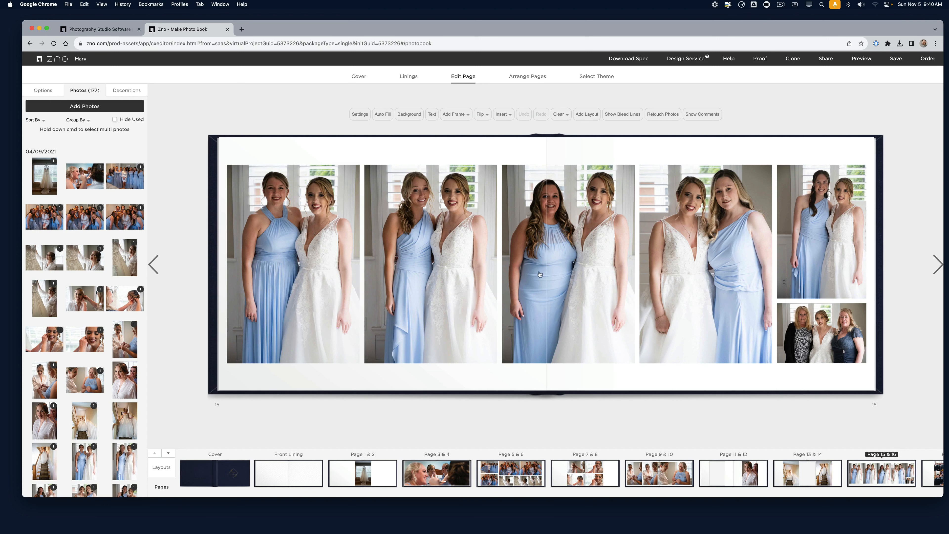
Give spread 17–18 the one-large, four-small photo layout, then browse the My Layouts, Text and All layout filters
click(937, 267)
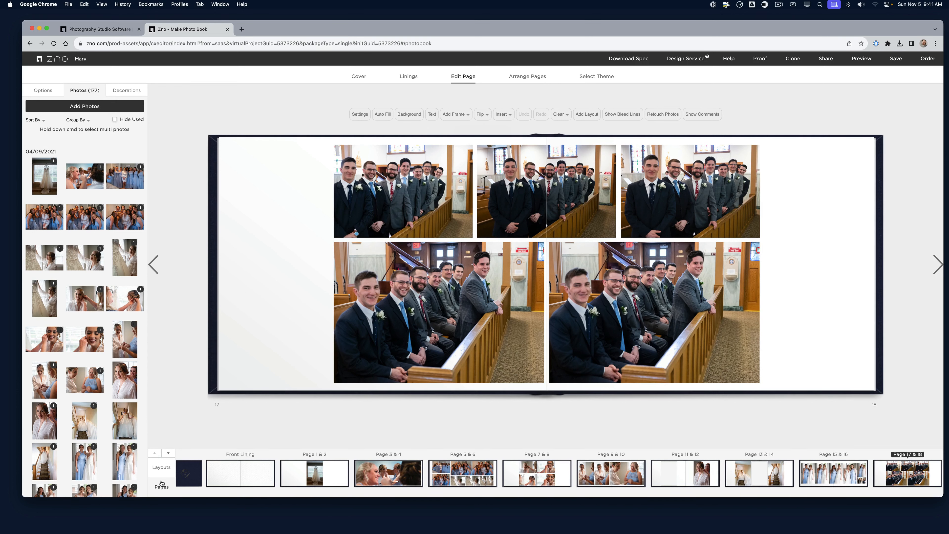
click(161, 472)
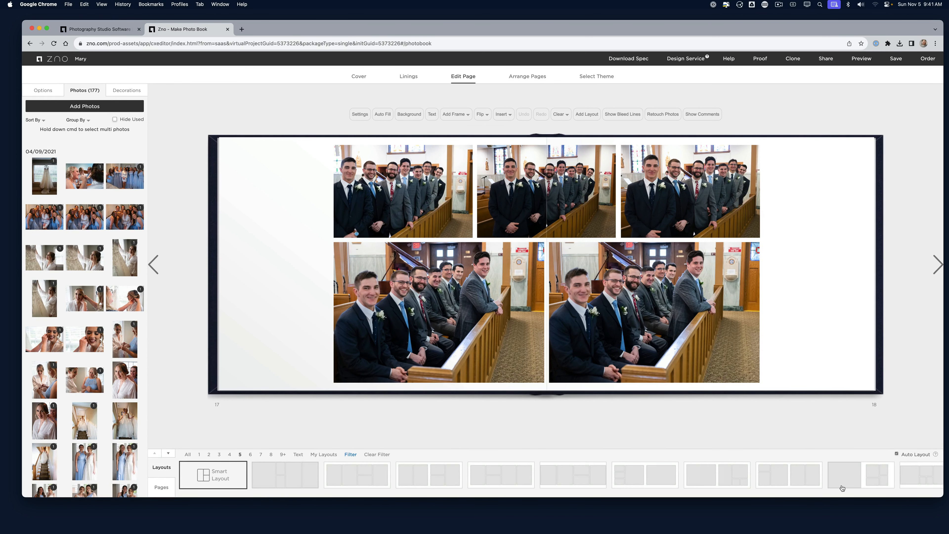
click(843, 488)
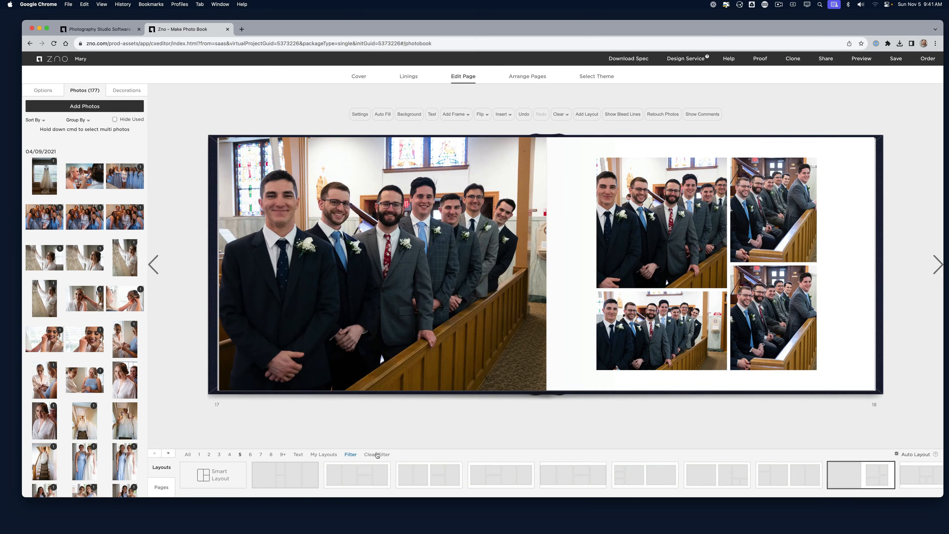
click(324, 455)
click(298, 455)
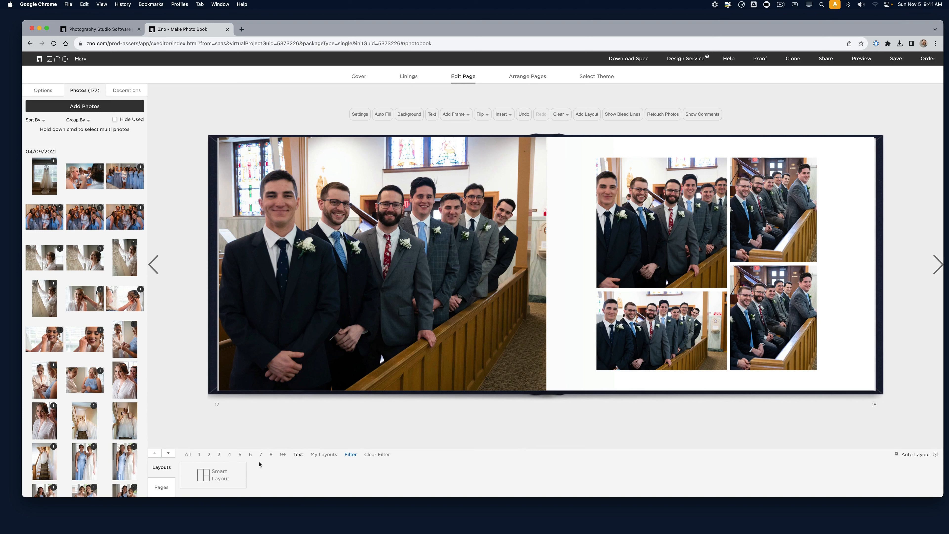
click(188, 455)
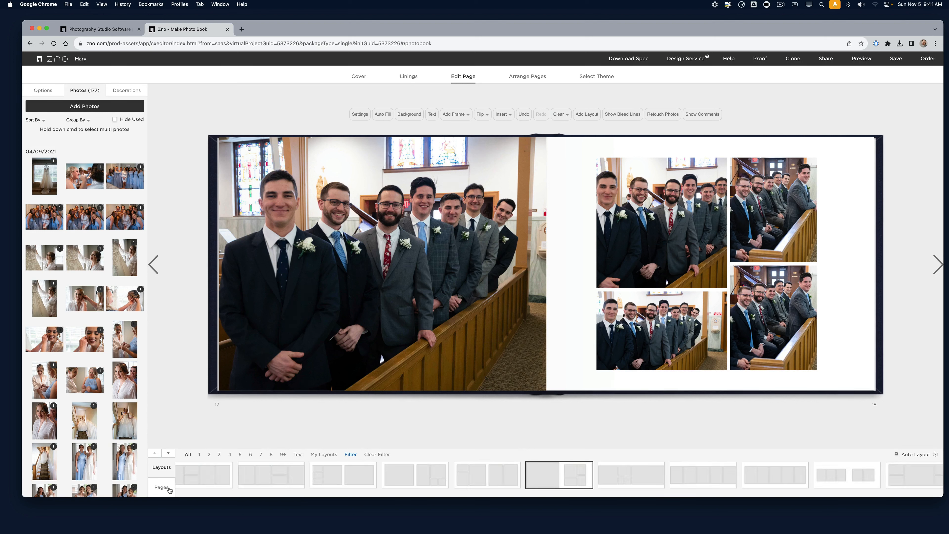
Bring back the page thumbnails, toggle bleed lines on and off, and inspect the Clear and Add Frame options
click(165, 488)
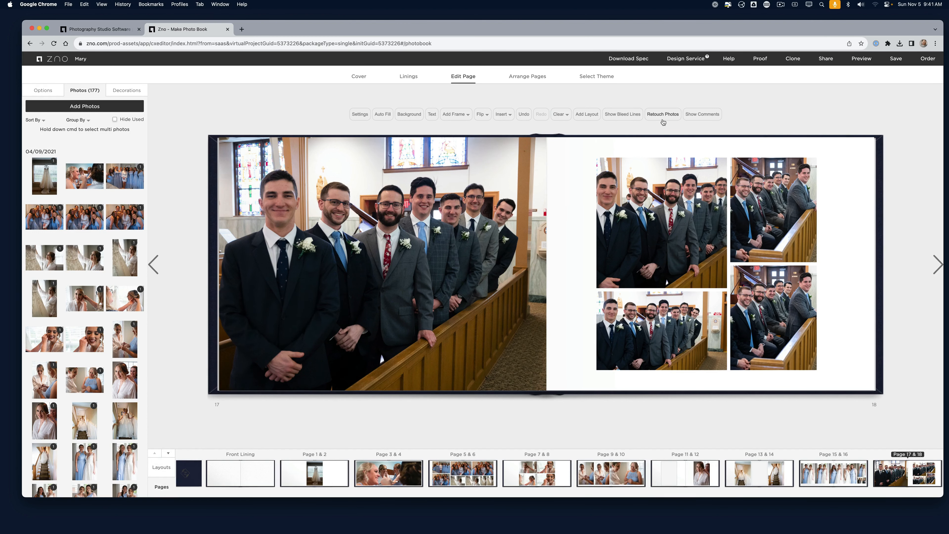
click(616, 115)
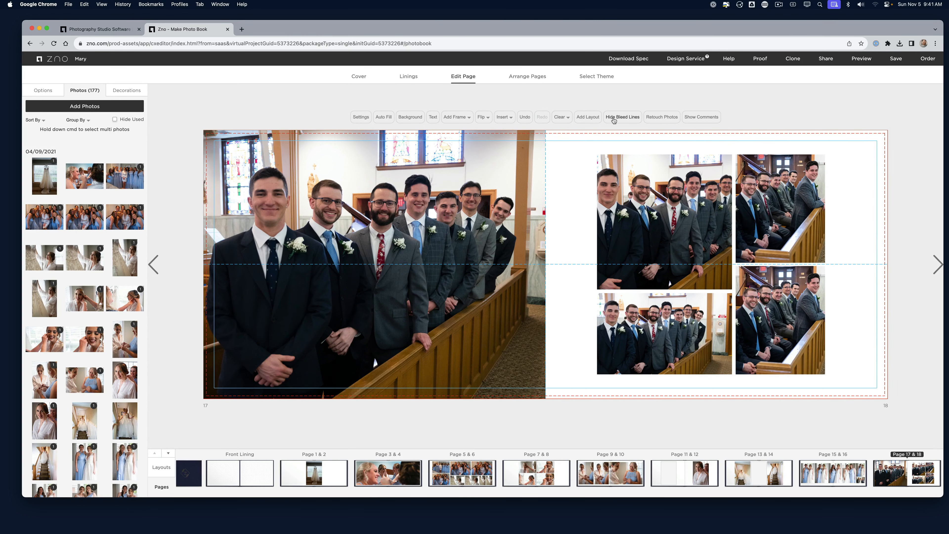
click(614, 120)
click(561, 116)
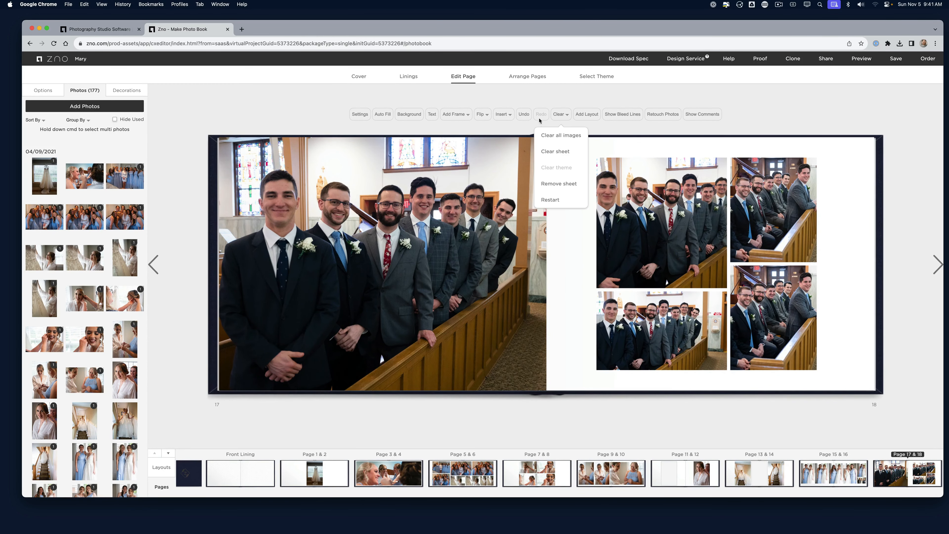
click(456, 114)
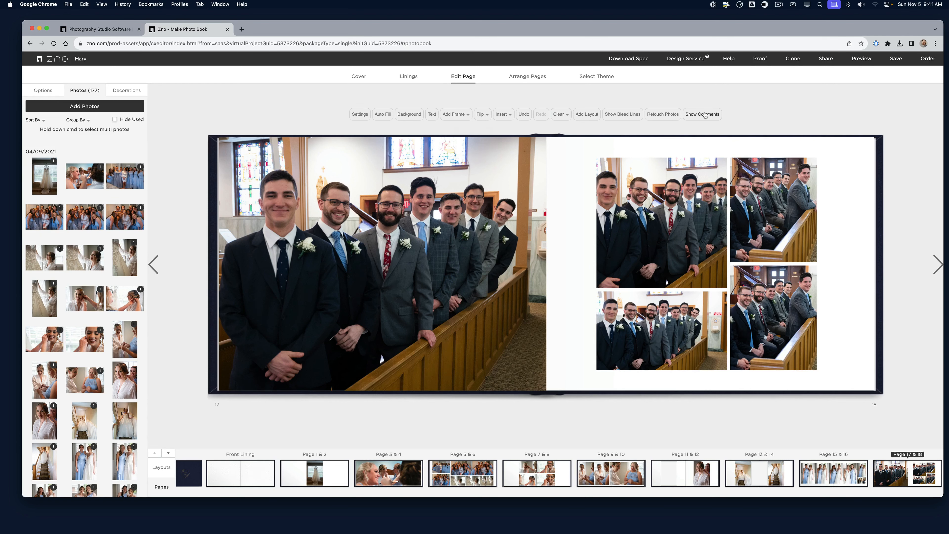
Try Show Comments, dismiss the proof-required notice, and advance to the next spread
click(704, 114)
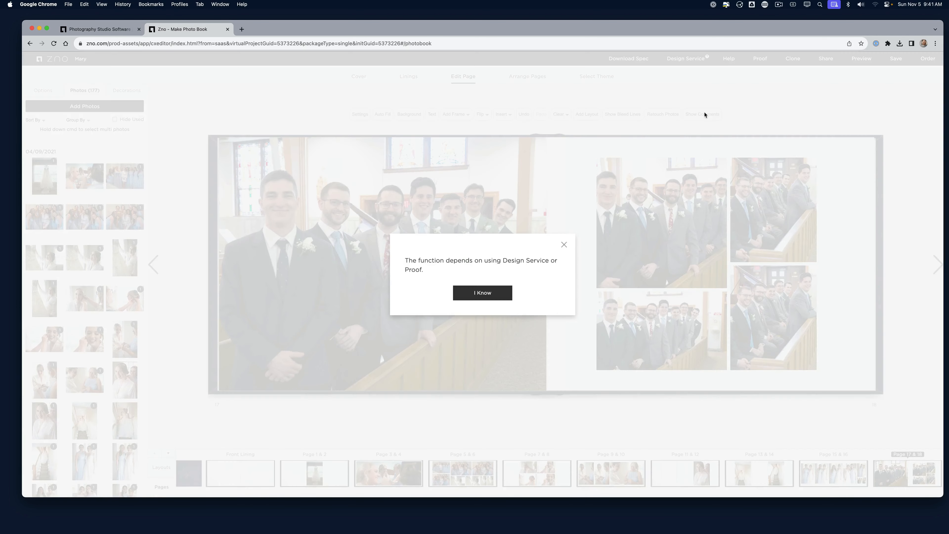
click(486, 296)
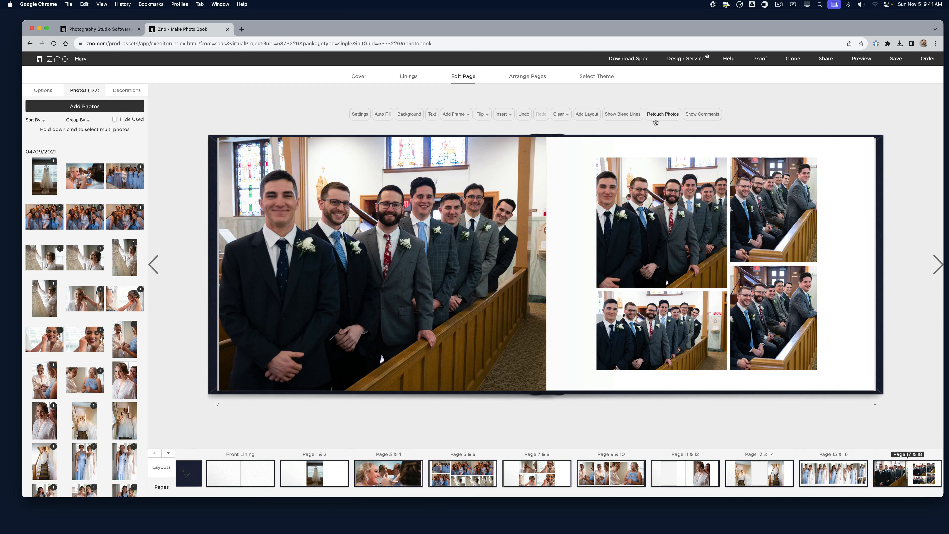
click(938, 266)
In Arrange Pages, move the hugging couple photo from spread 21–22 into spread 11–12's empty slot
click(938, 266)
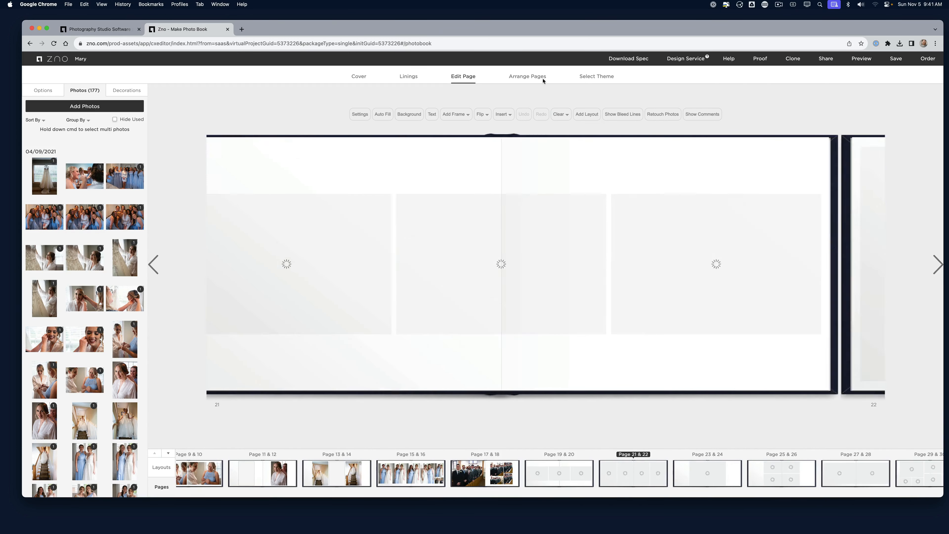
click(536, 77)
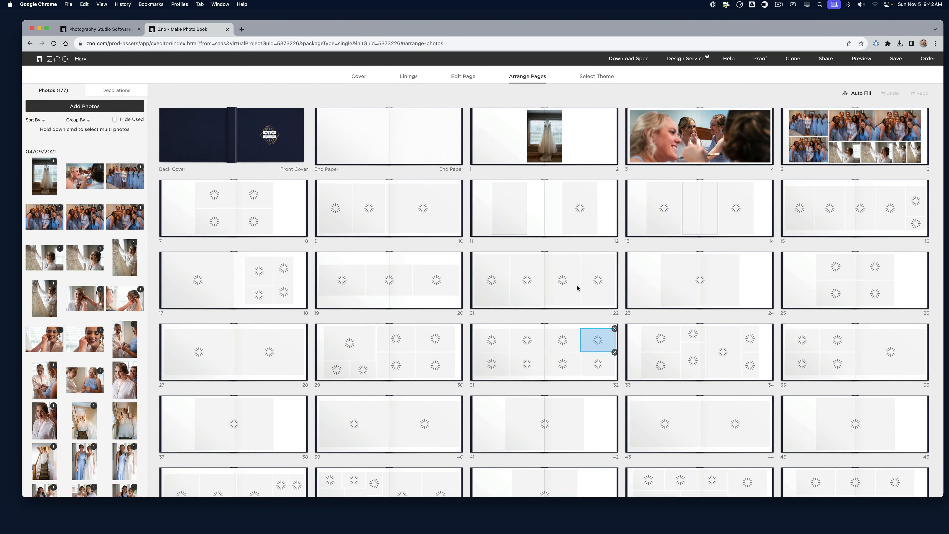
drag(566, 279, 505, 205)
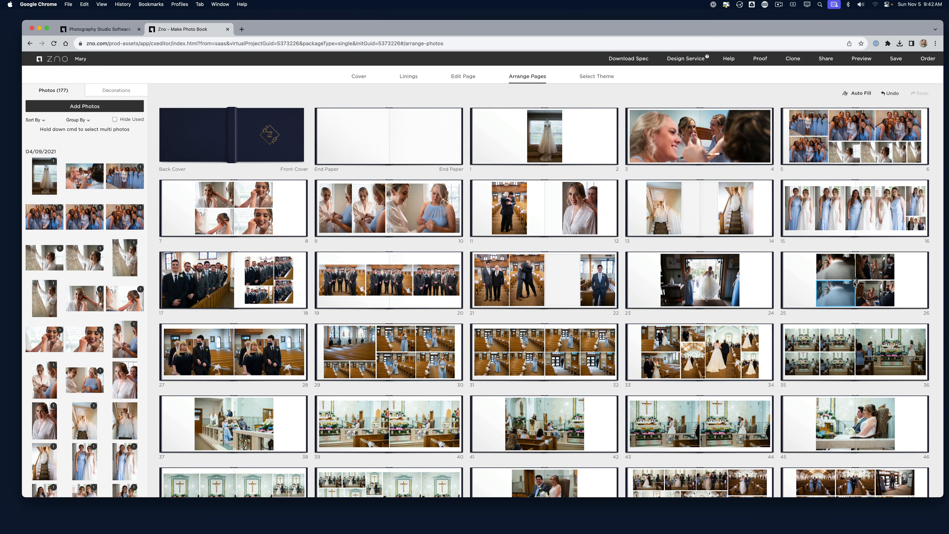
Remove the lower-left photo from spread 25–26 and scroll through the spreads overview
click(855, 281)
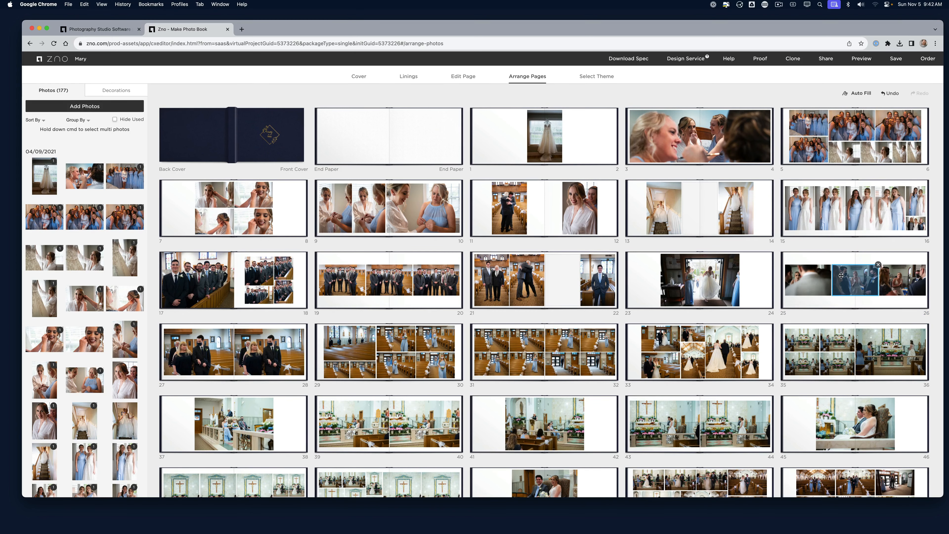
scroll(658, 374, down, 5)
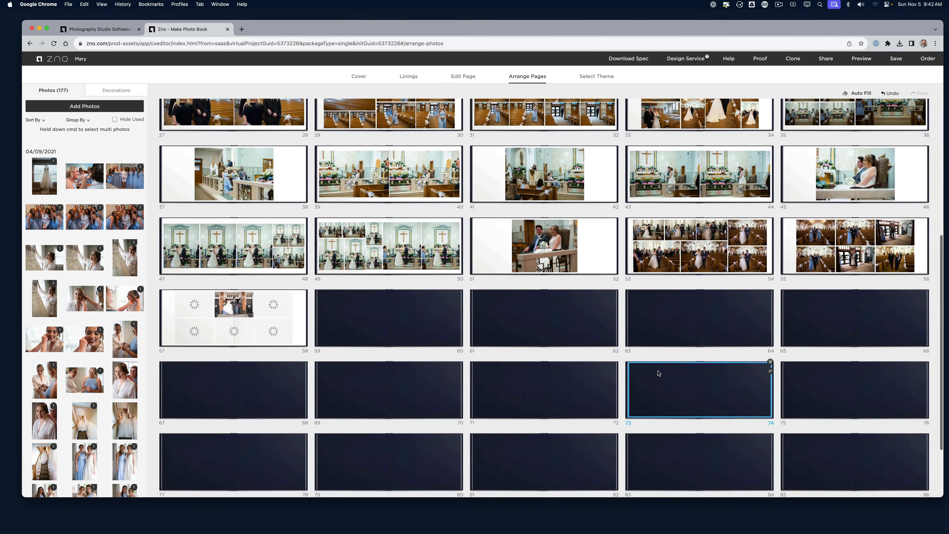
scroll(613, 321, up, 5)
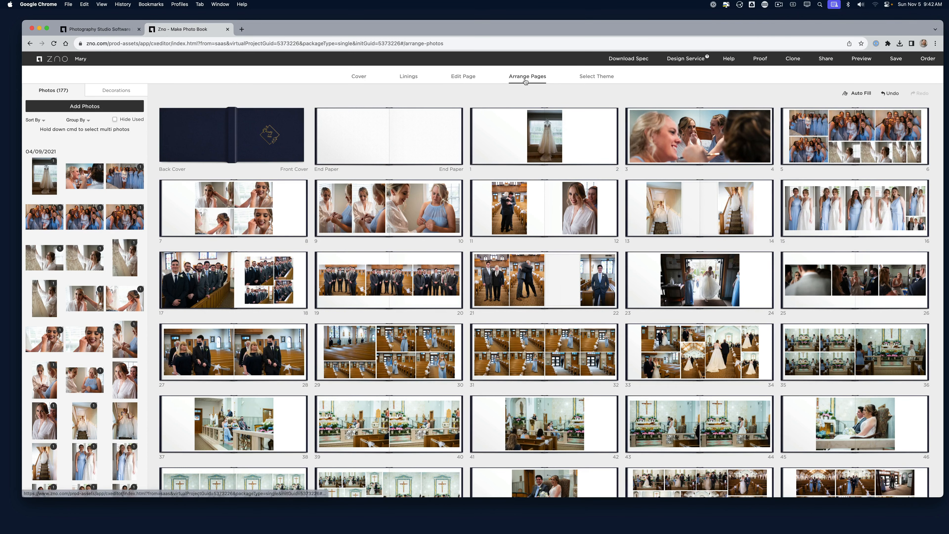
scroll(539, 293, down, 3)
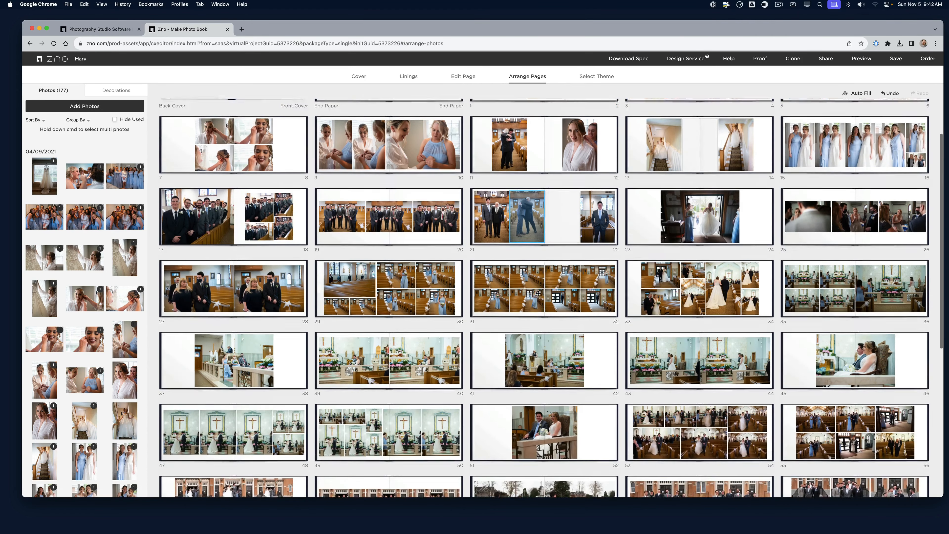
scroll(538, 293, up, 3)
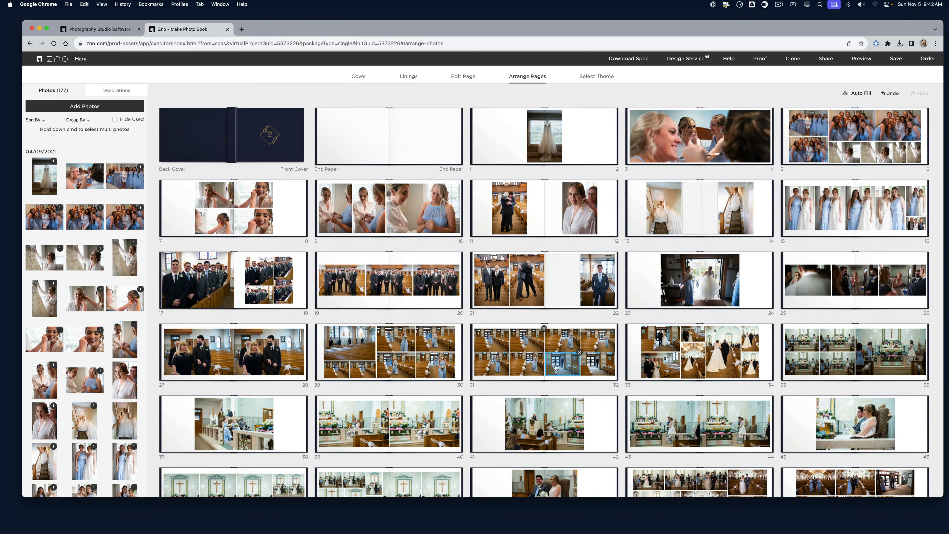
scroll(556, 368, down, 2)
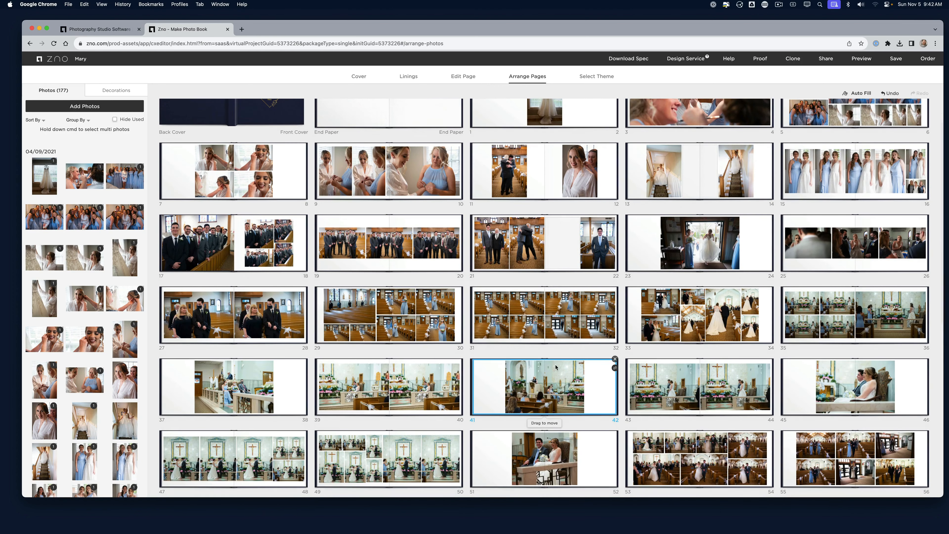
scroll(556, 368, up, 2)
mouse_move(577, 263)
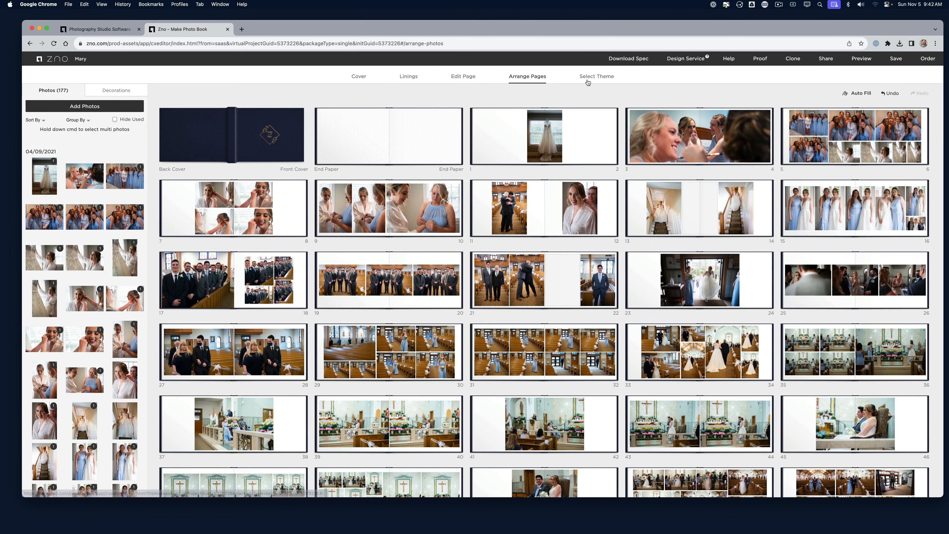
Preview the Wedding 004 theme without applying it, then browse the Senior and Quinceañera theme collections
click(588, 78)
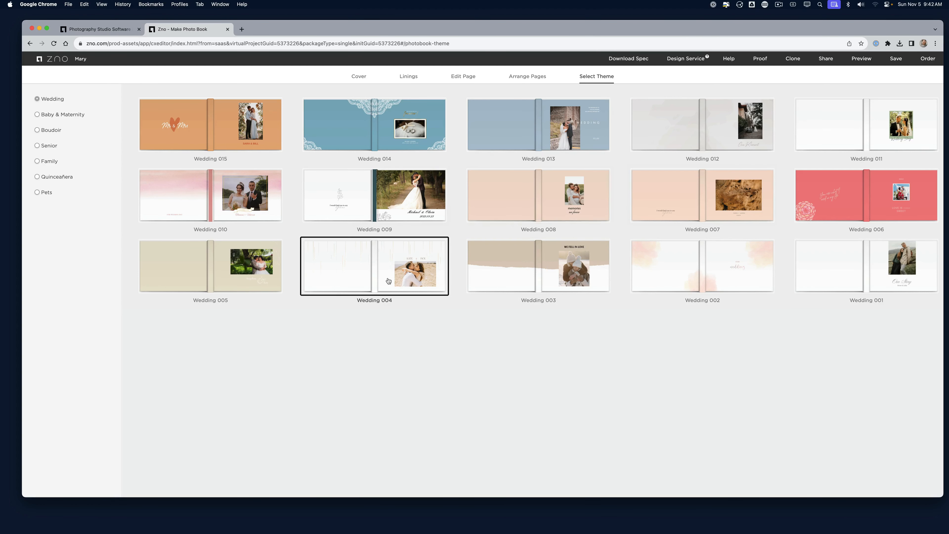
click(373, 278)
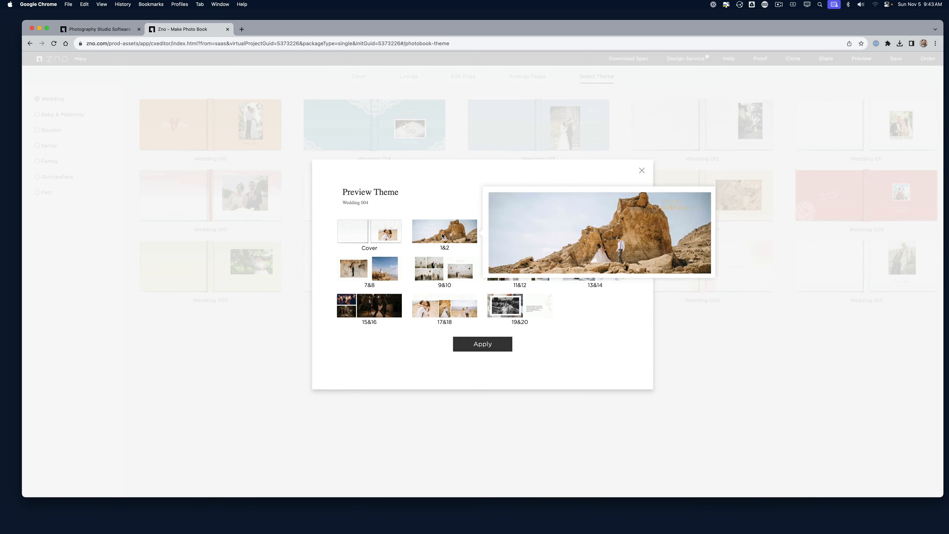
mouse_move(506, 238)
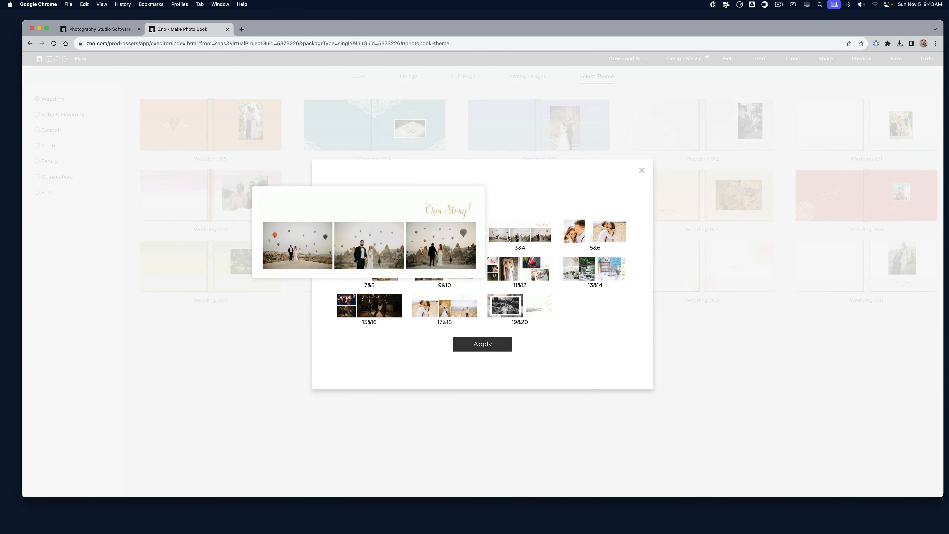
click(641, 171)
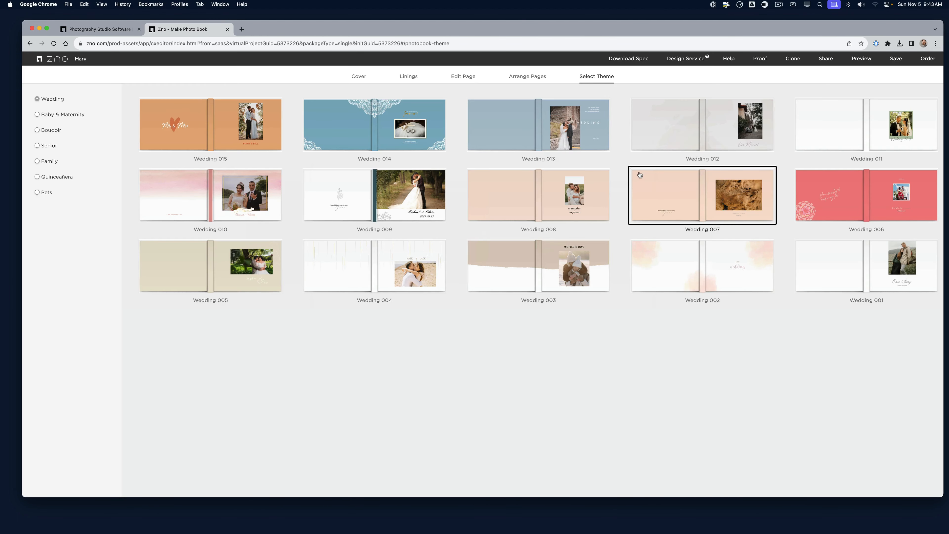
click(43, 146)
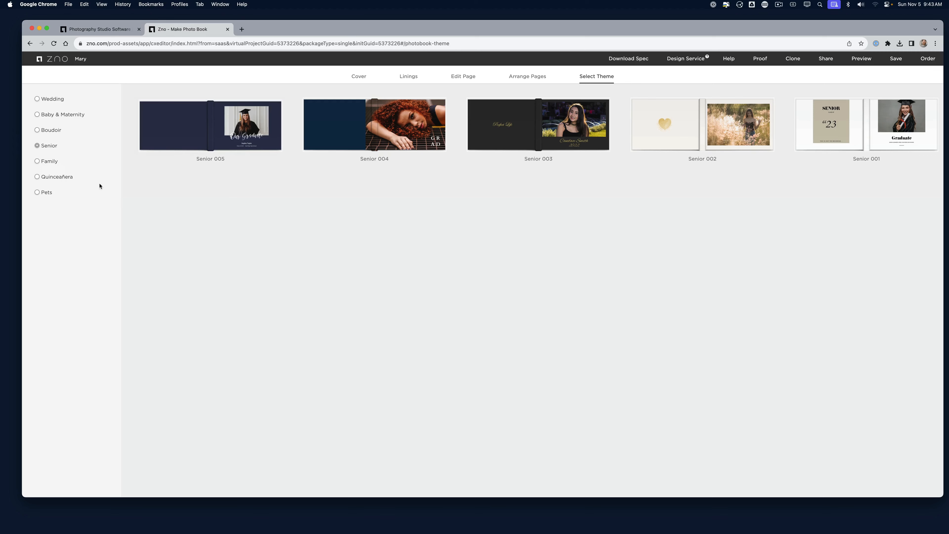
click(46, 178)
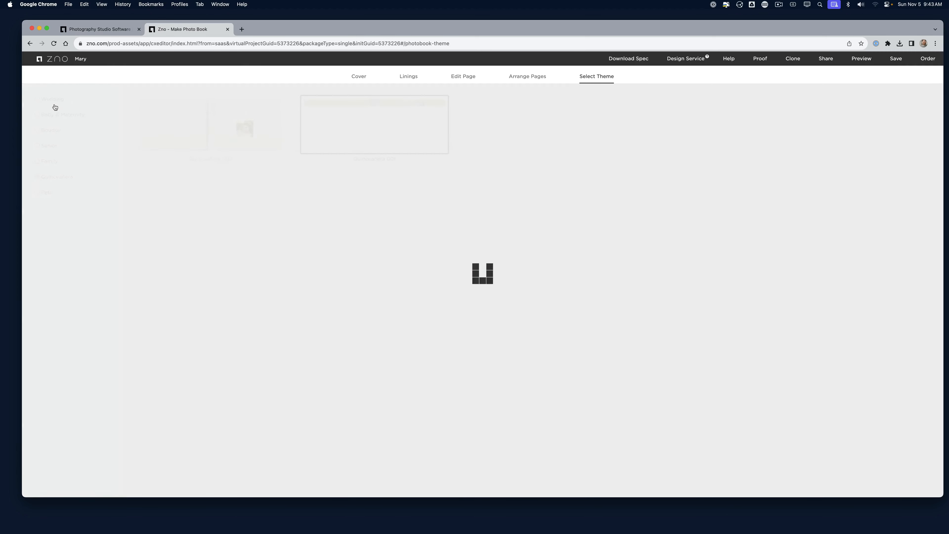
Apply backgrounds: white marble to spread 41–42, beige texture to 37–38, leafy greenery to 39–40
click(522, 76)
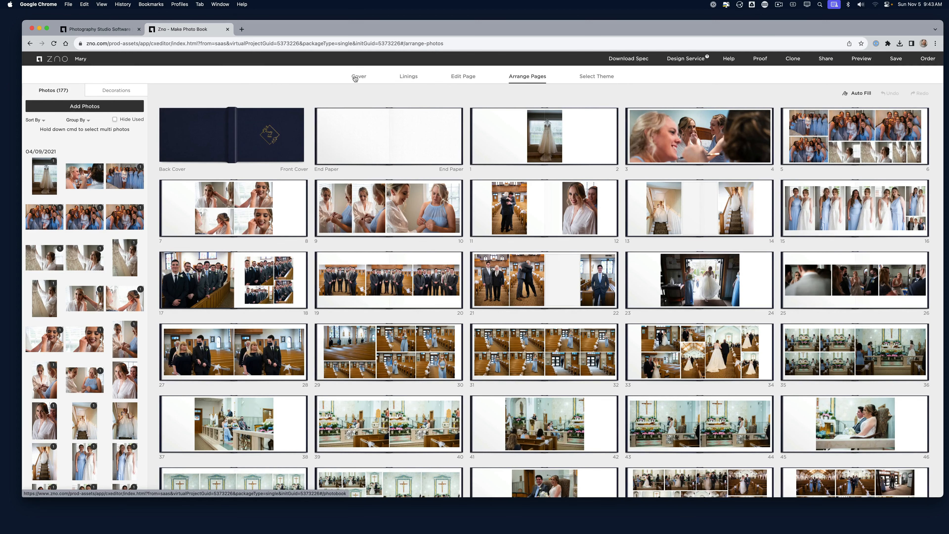
click(129, 92)
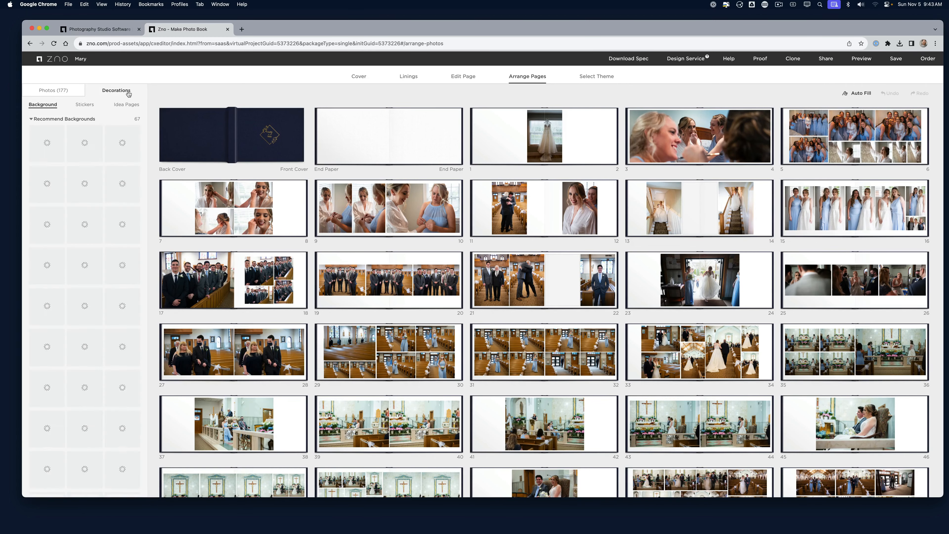
scroll(92, 330, down, 10)
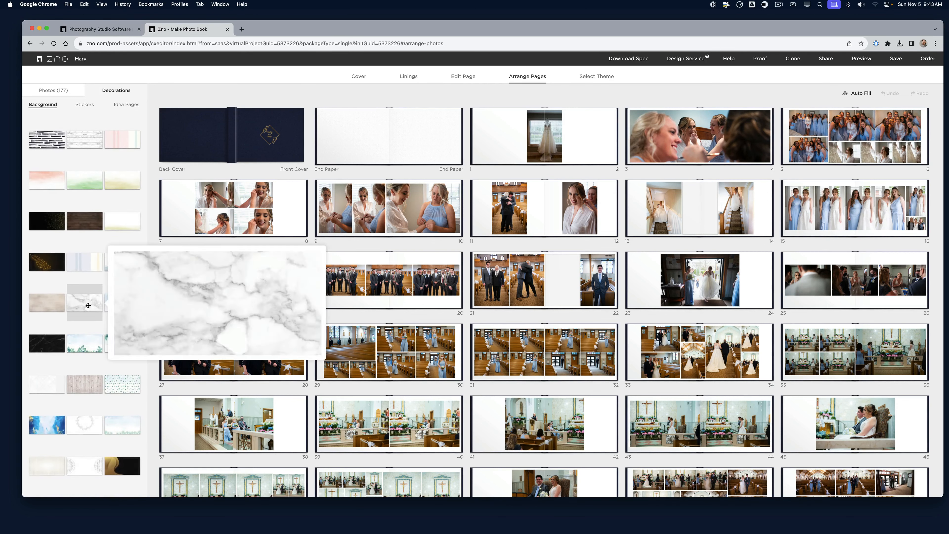
drag(85, 302, 498, 424)
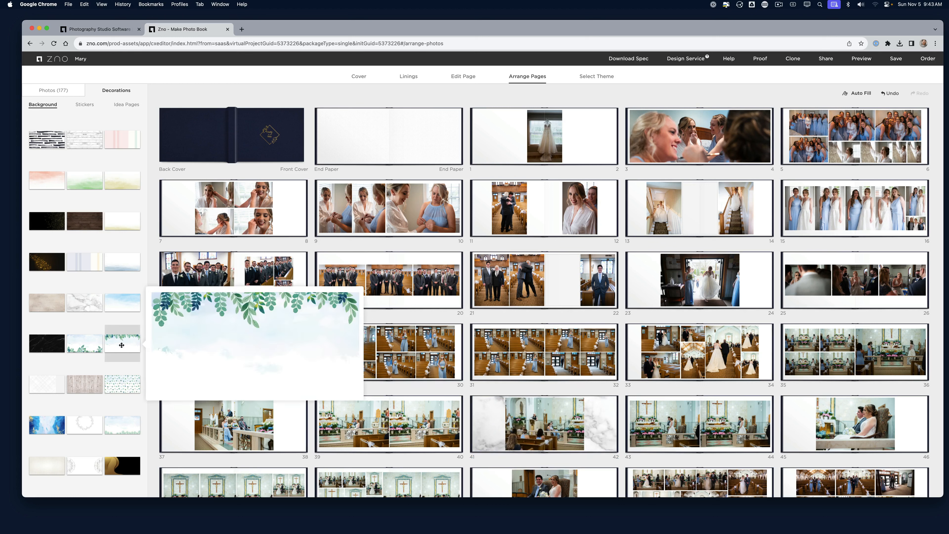
drag(84, 222, 274, 440)
scroll(280, 429, down, 3)
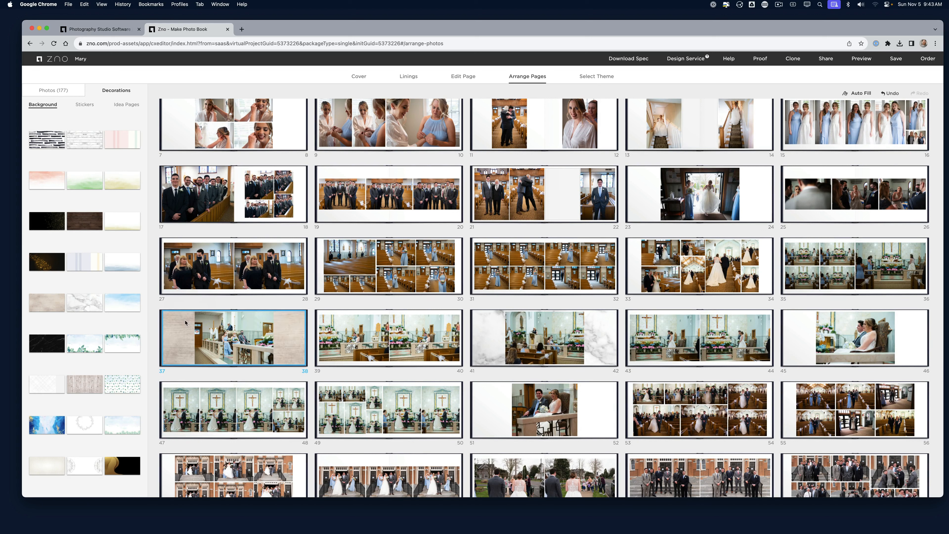
drag(87, 342, 375, 324)
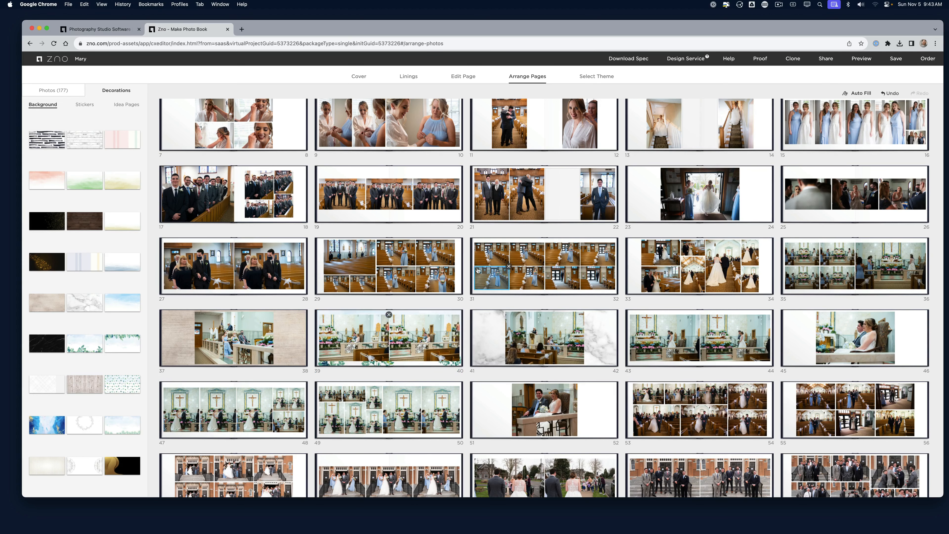
scroll(691, 95, up, 3)
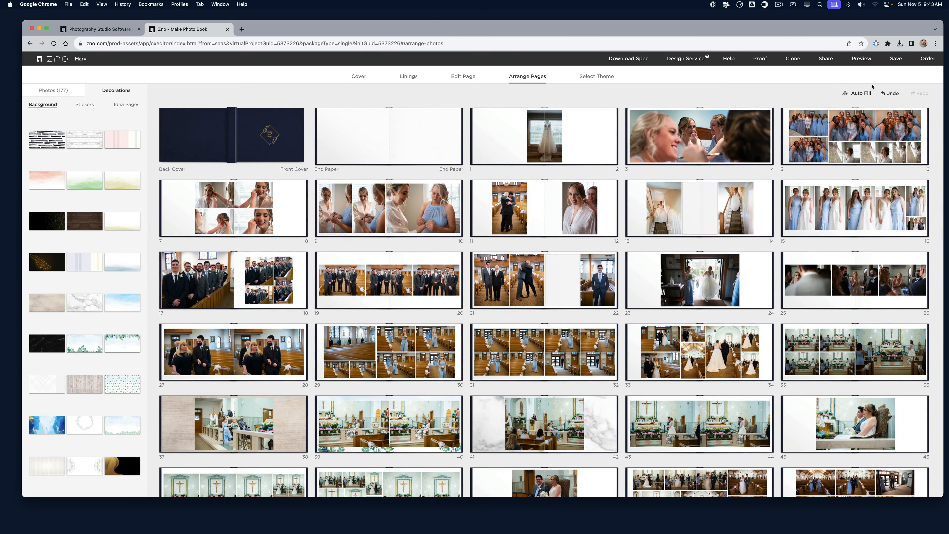
Open the navy cover, download the Layflat Photo Book Spec zip, and request the Design Service
click(361, 79)
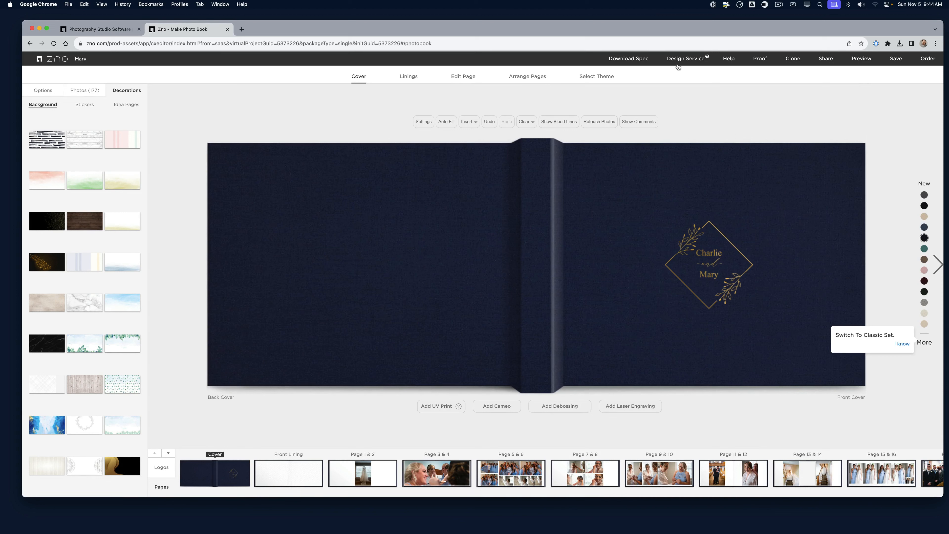
click(627, 59)
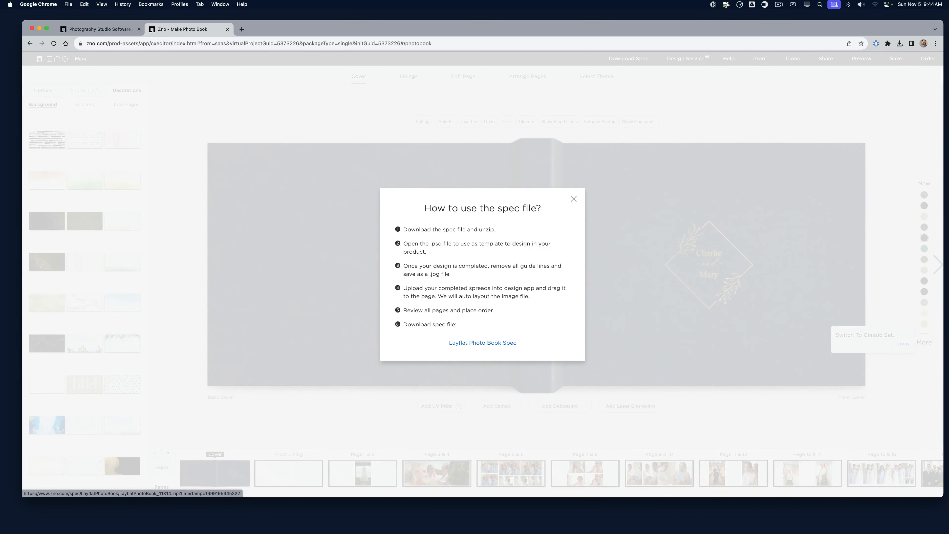
click(465, 344)
click(900, 43)
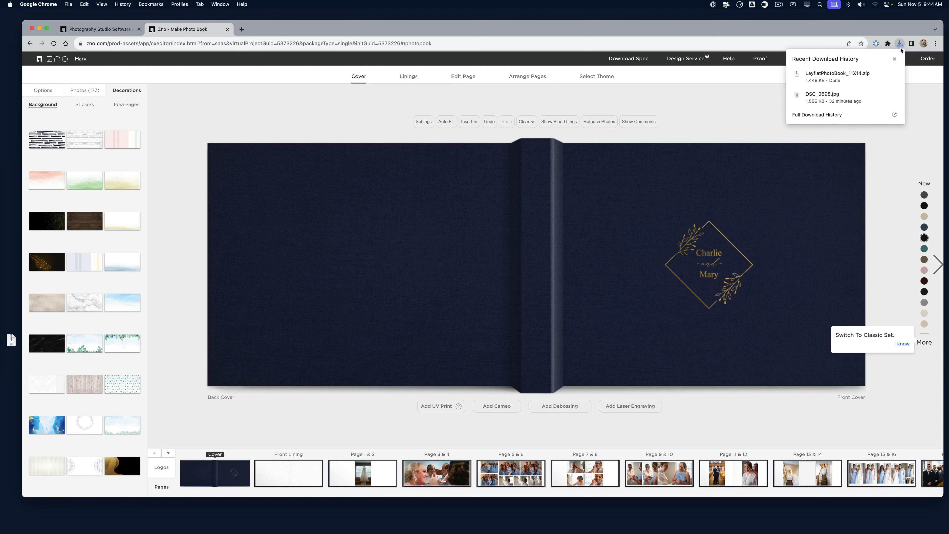
click(650, 101)
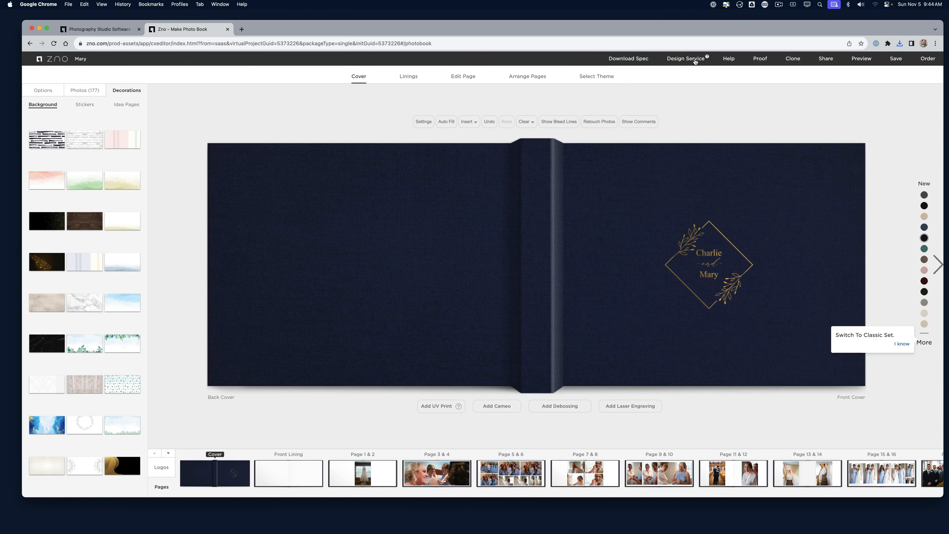
click(695, 59)
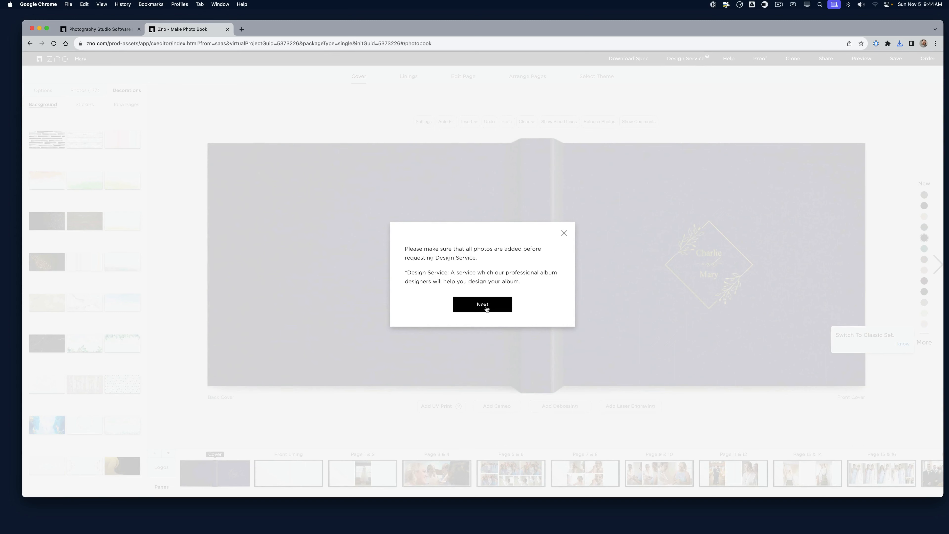
Dismiss the Design Service notice and open the Proof email form
click(486, 308)
click(452, 187)
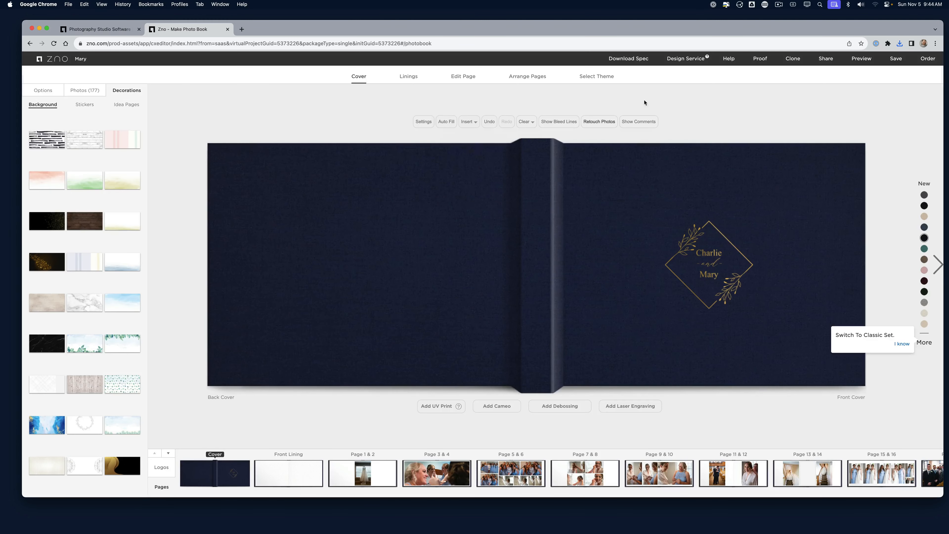
click(761, 59)
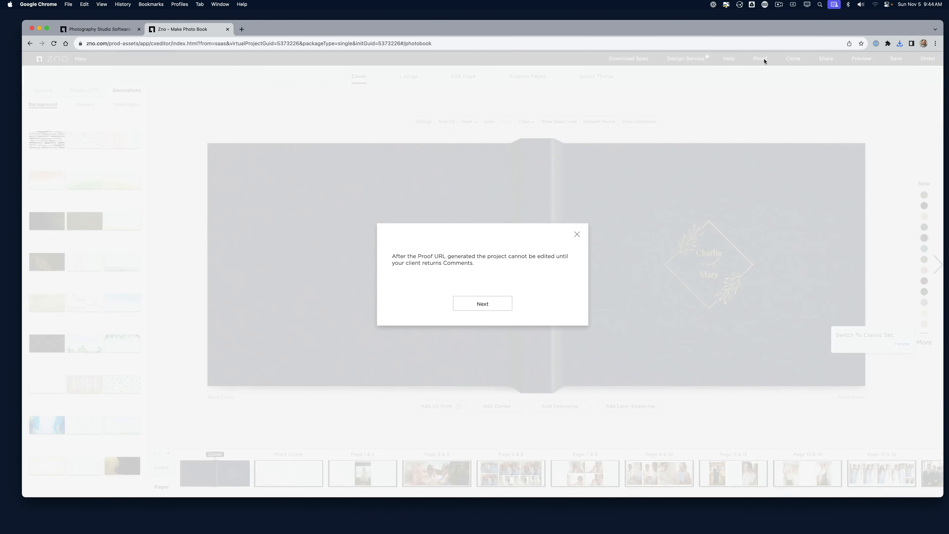
click(482, 304)
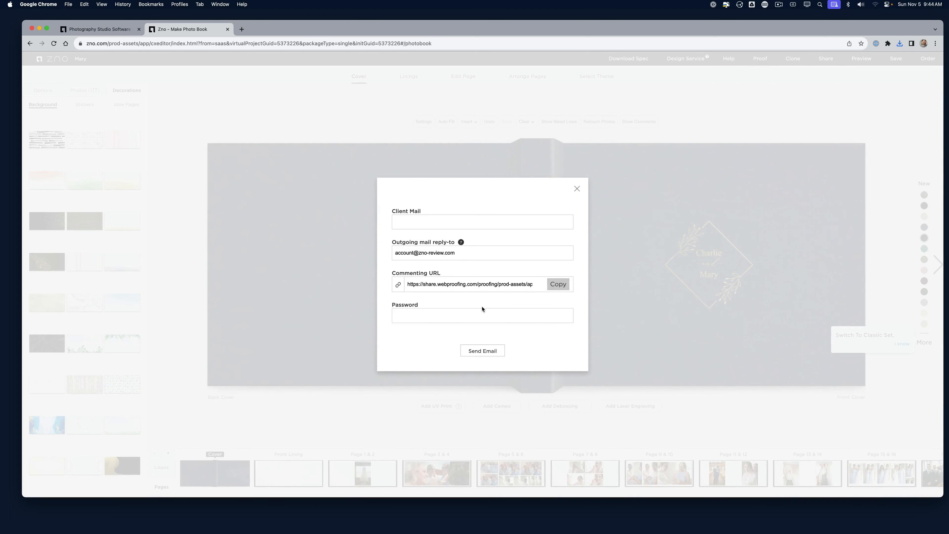
Email the proof to the client's address with reply-to set and a viewing password
click(436, 219)
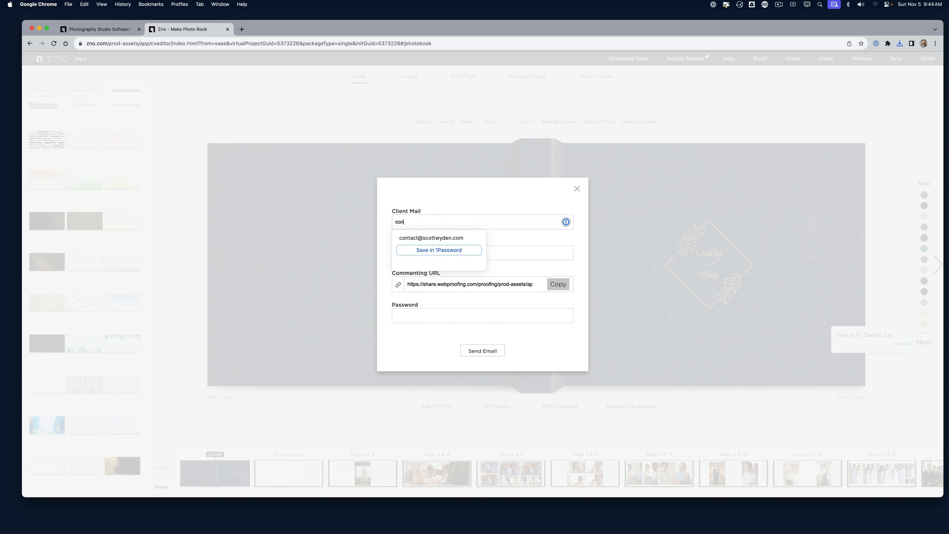
key(Tab)
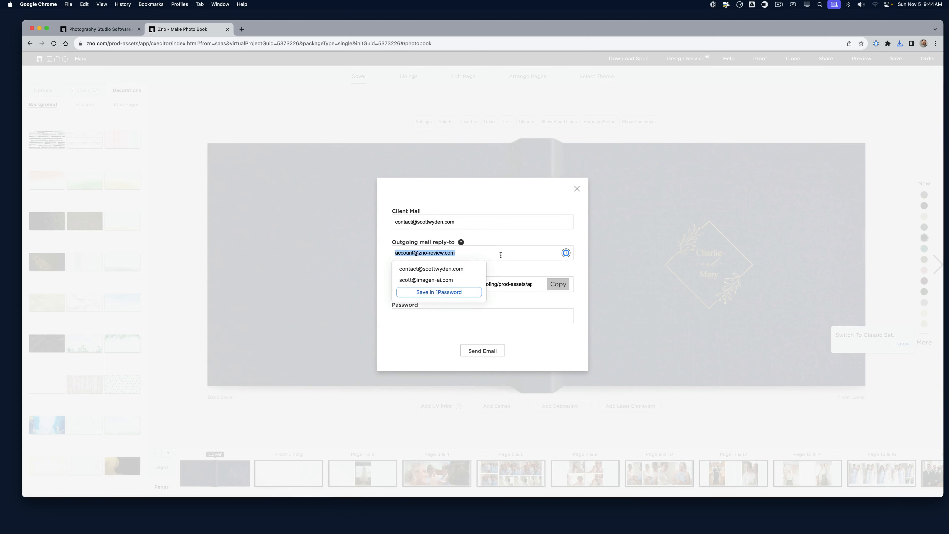
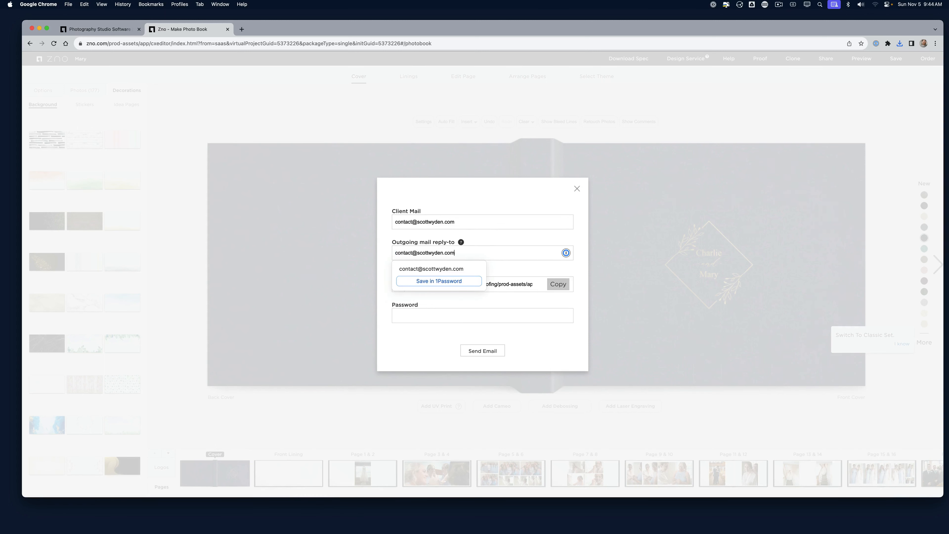
key(Tab)
click(558, 287)
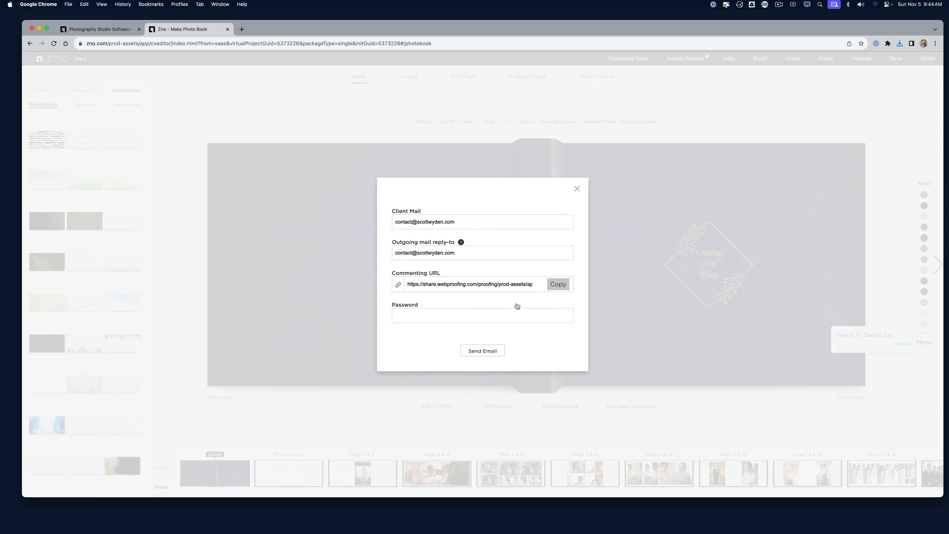
click(475, 320)
text(test)
click(490, 350)
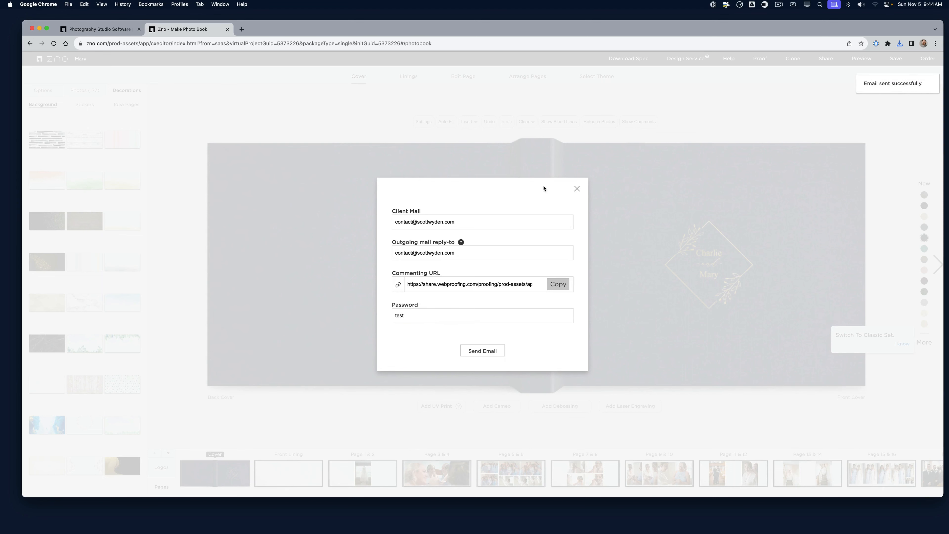
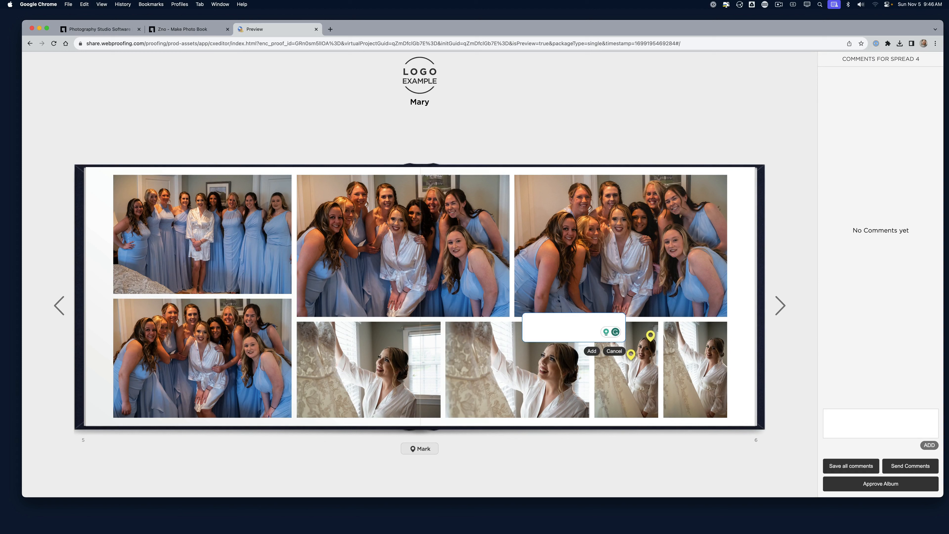
Pin two 'remove this one' comments on the bridal-party photos, including the top-middle group shot
text(remove this one)
click(591, 351)
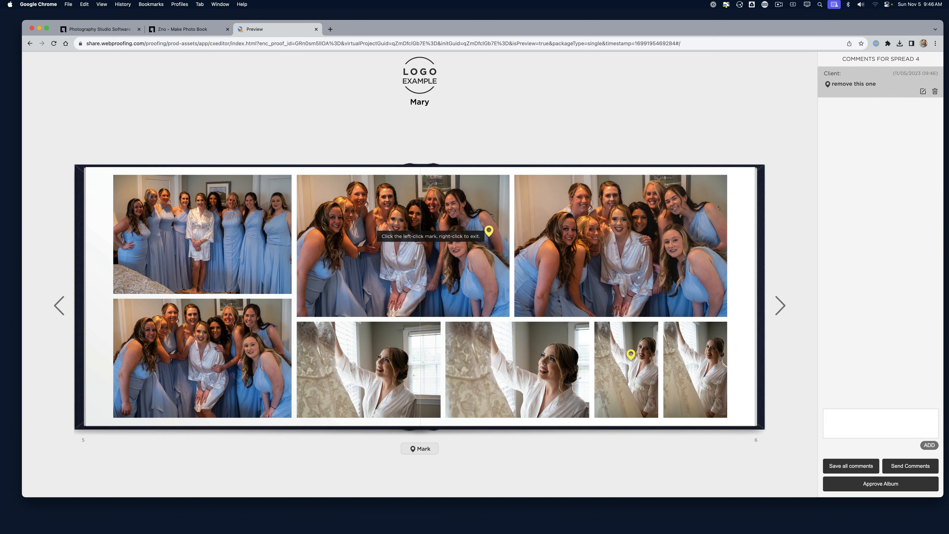
click(489, 232)
text(remove tjhis)
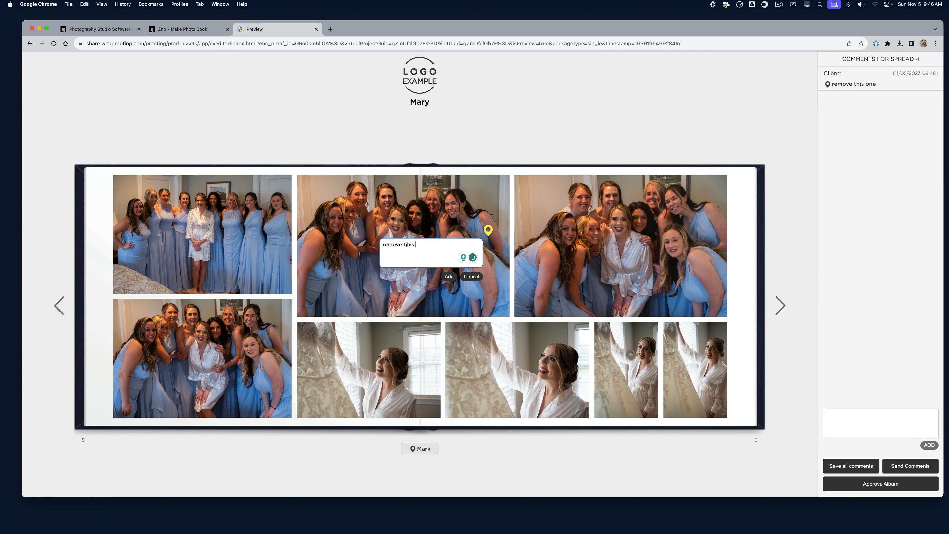
key(BackSpace)
key(BackSpace)
key(BackSpace)
text(his one)
click(449, 277)
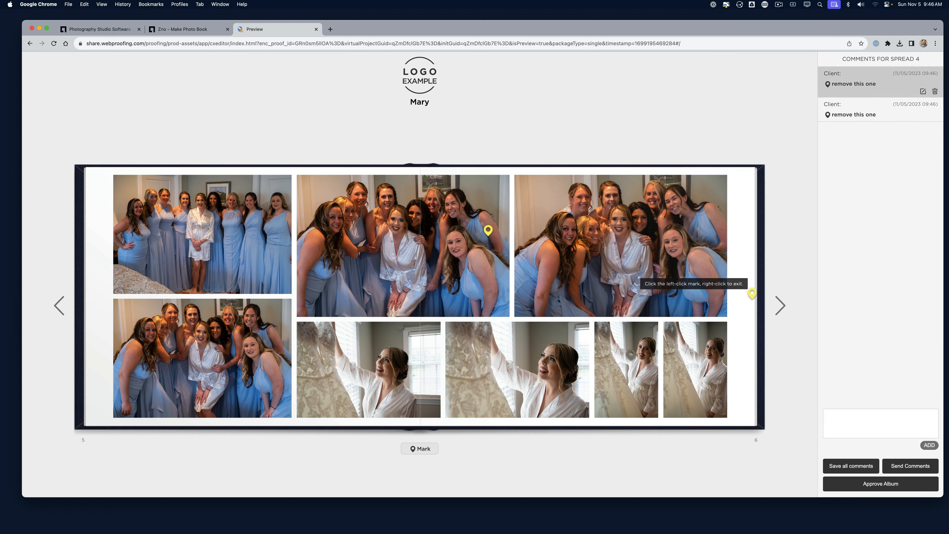
Move to pages 7-8, then save all comments and send them to the photographer
click(782, 307)
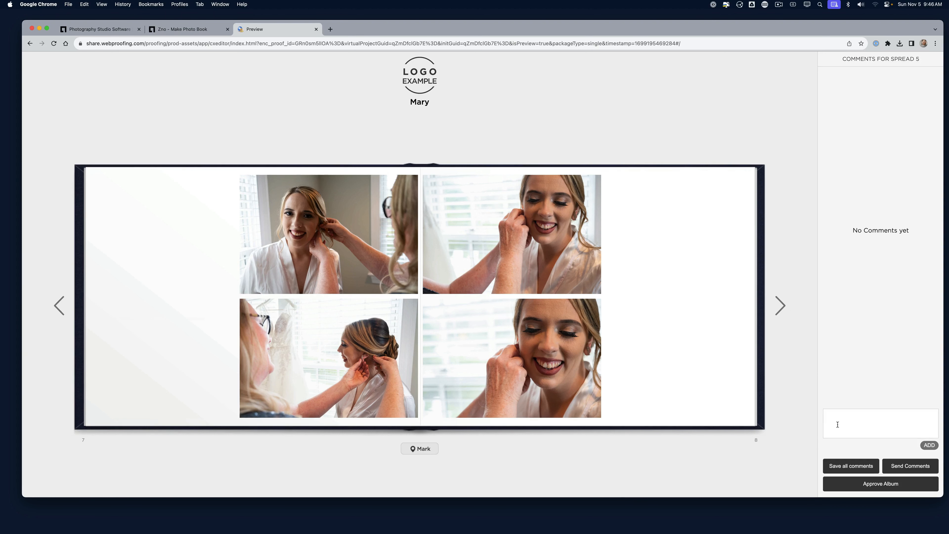
click(845, 465)
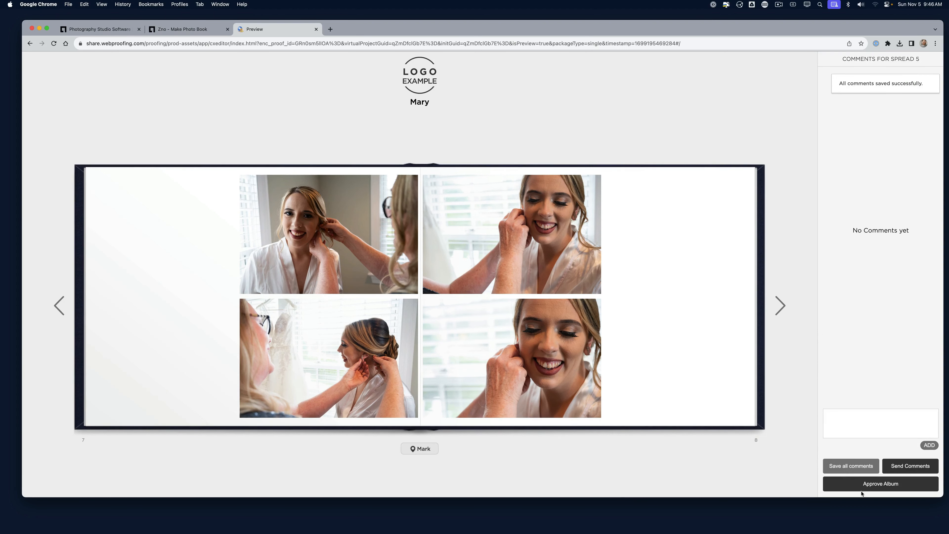
click(911, 466)
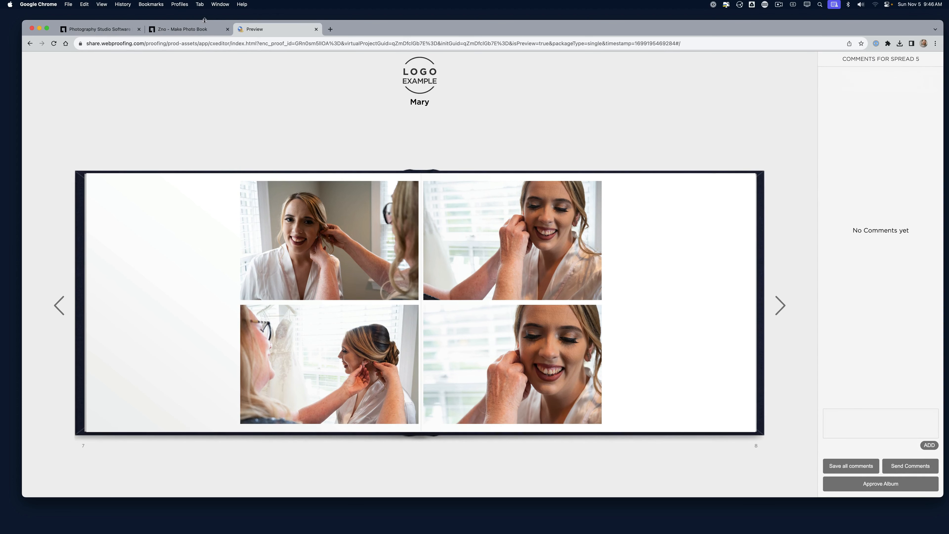
Back in the photo book editor, display the client's comments next to the cover spread
click(185, 29)
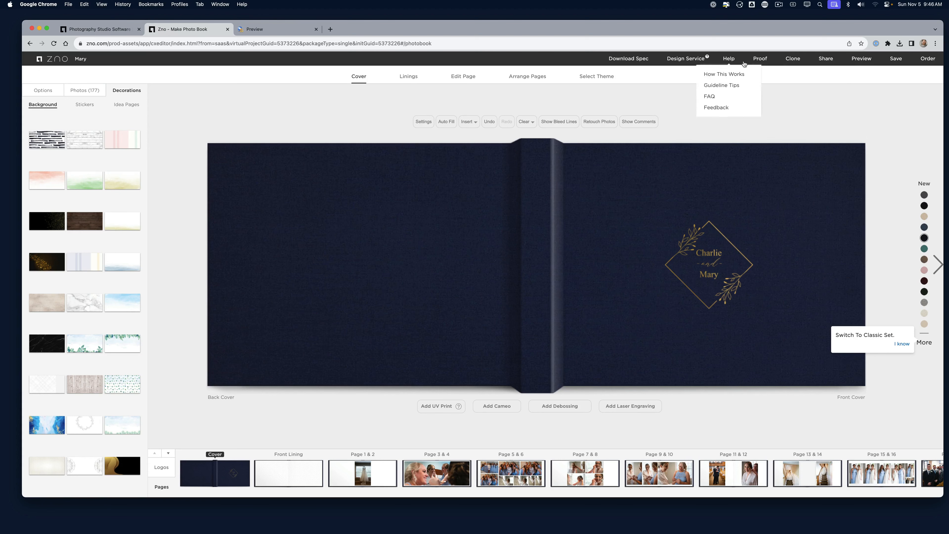
click(759, 60)
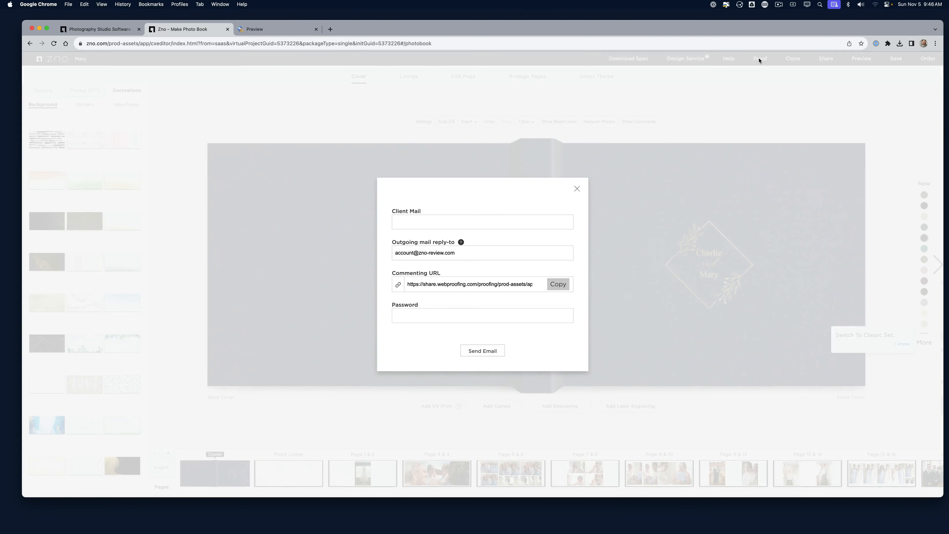
click(577, 189)
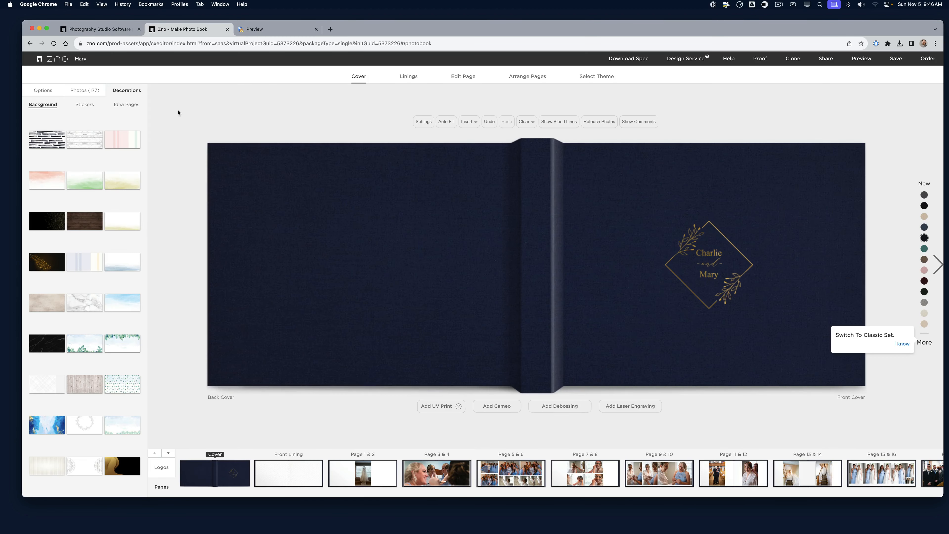
click(652, 122)
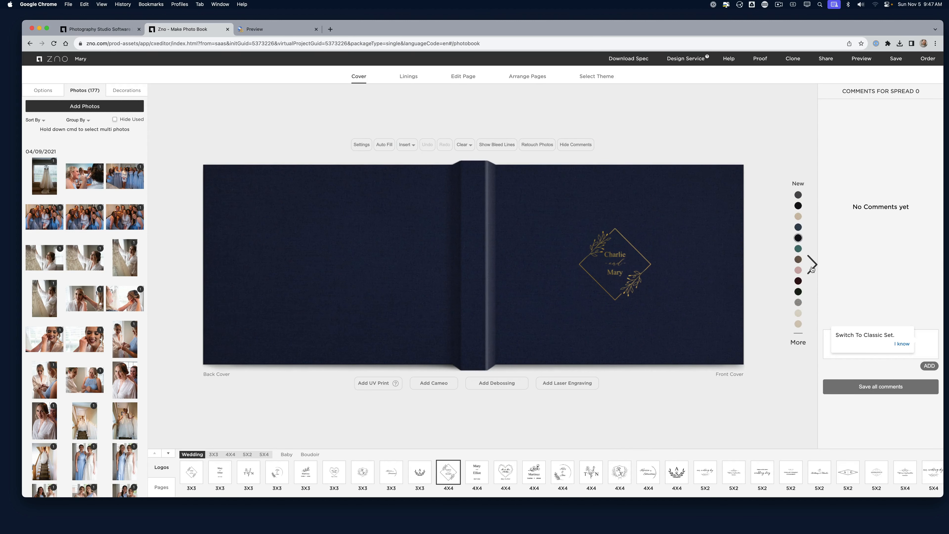
Switch pages 1 & 2 to the layout placing the wedding-dress photo on the right page
click(476, 77)
click(163, 488)
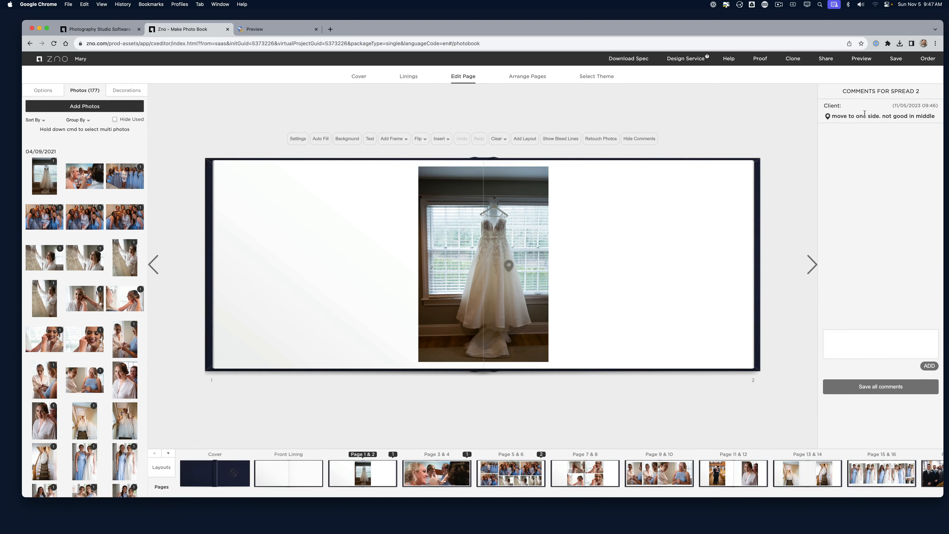
click(530, 235)
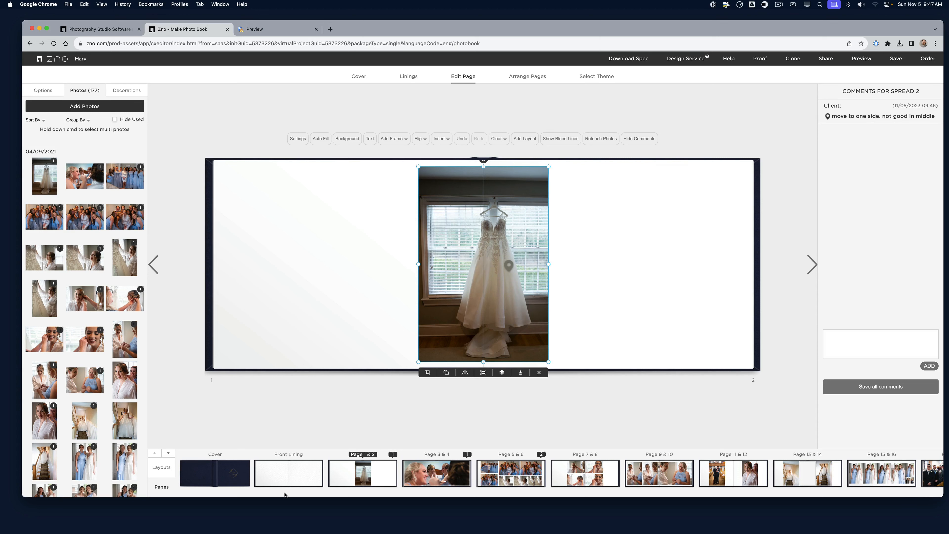
click(159, 470)
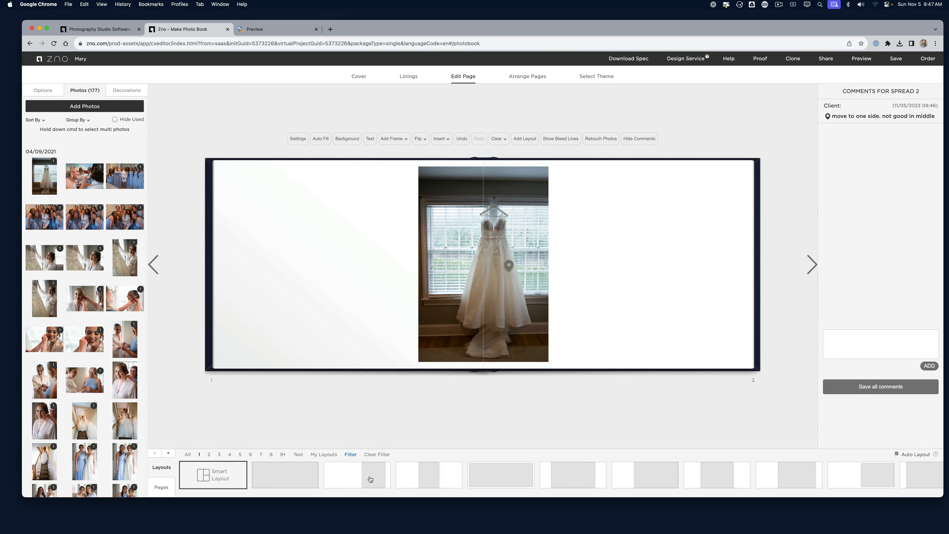
click(379, 478)
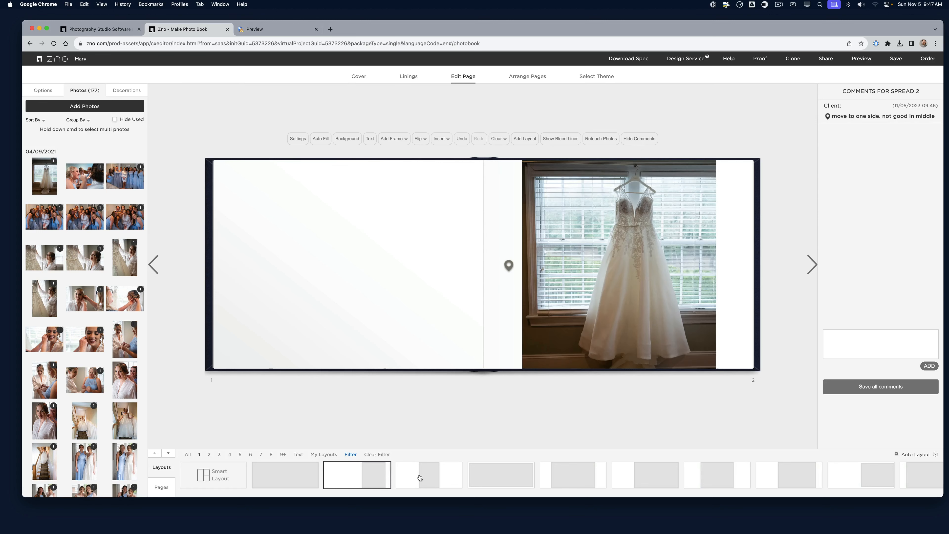
click(420, 477)
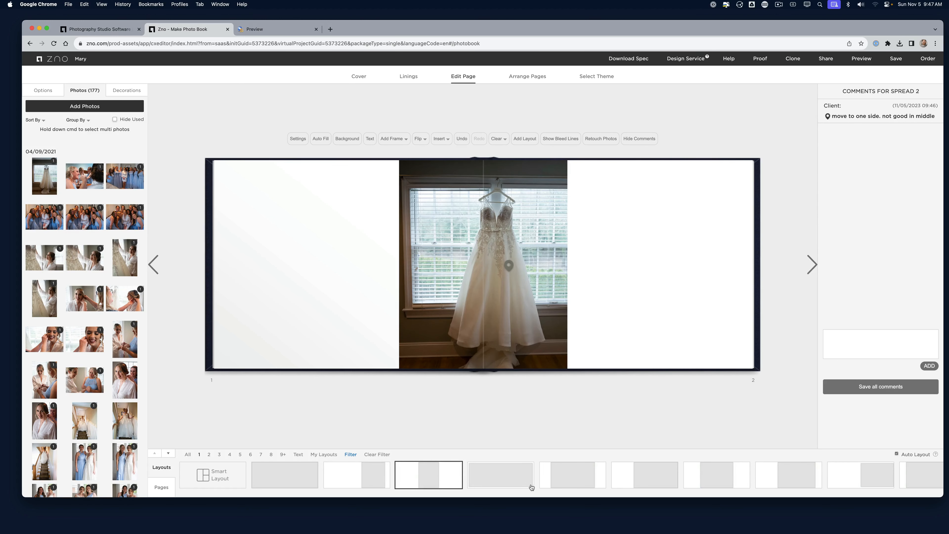
scroll(532, 475, right, 3)
scroll(532, 487, left, 3)
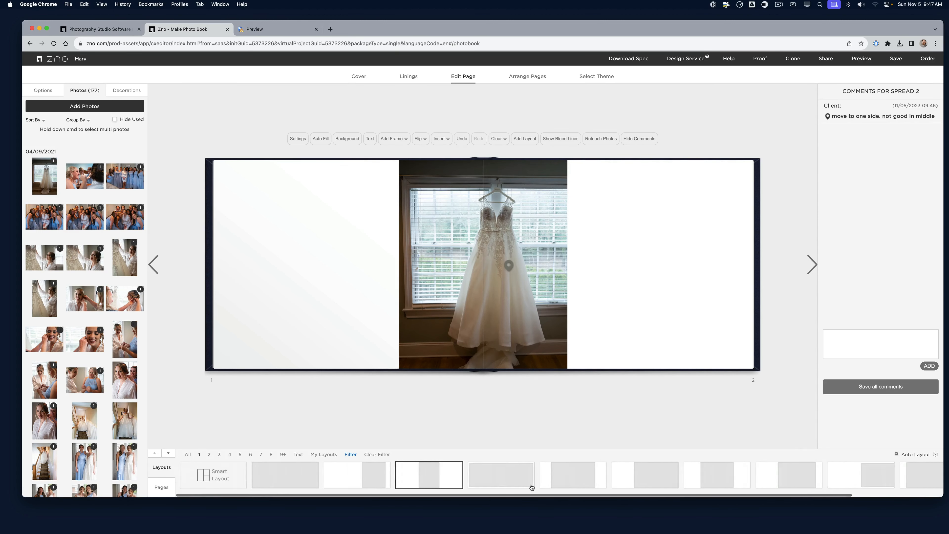
click(371, 478)
click(652, 245)
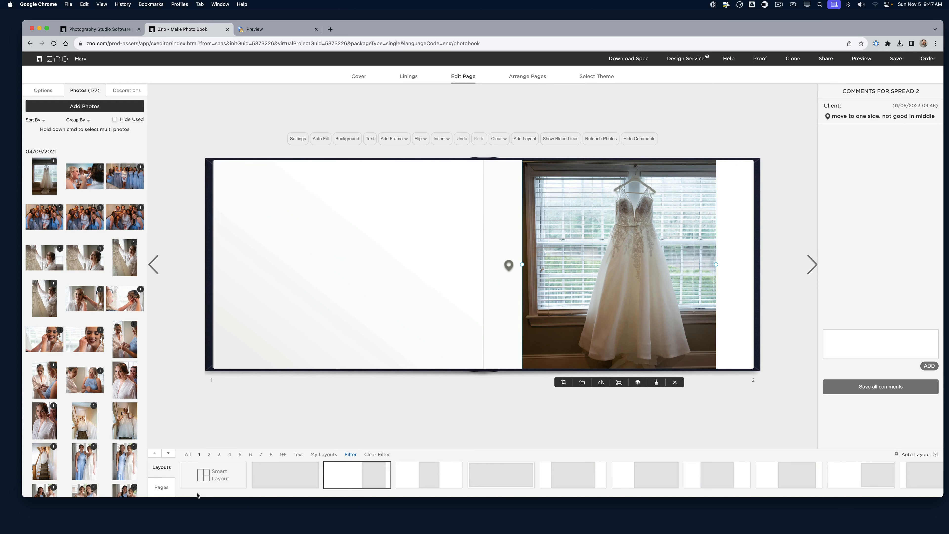
click(170, 486)
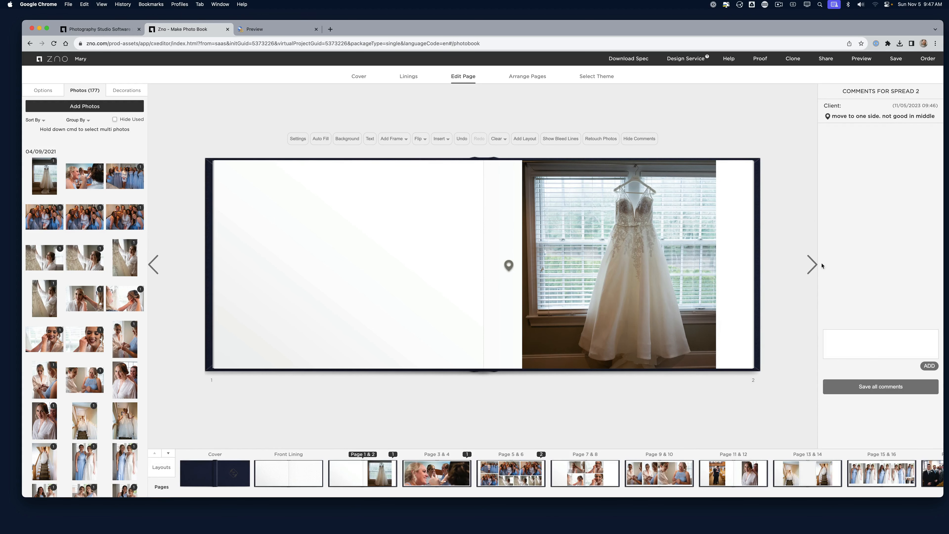
On pages 5–6, delete the top-middle group photo and small bride photo, then auto-layout
click(815, 265)
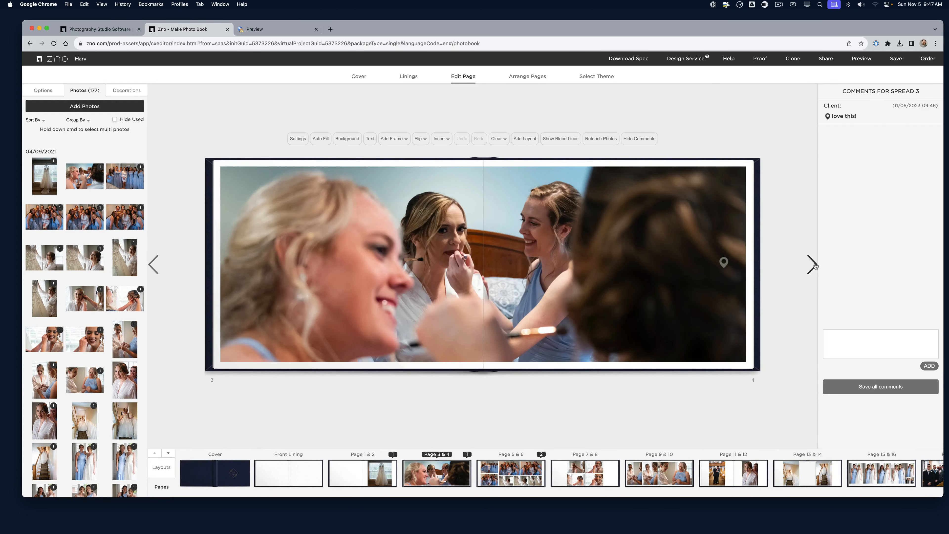
click(815, 266)
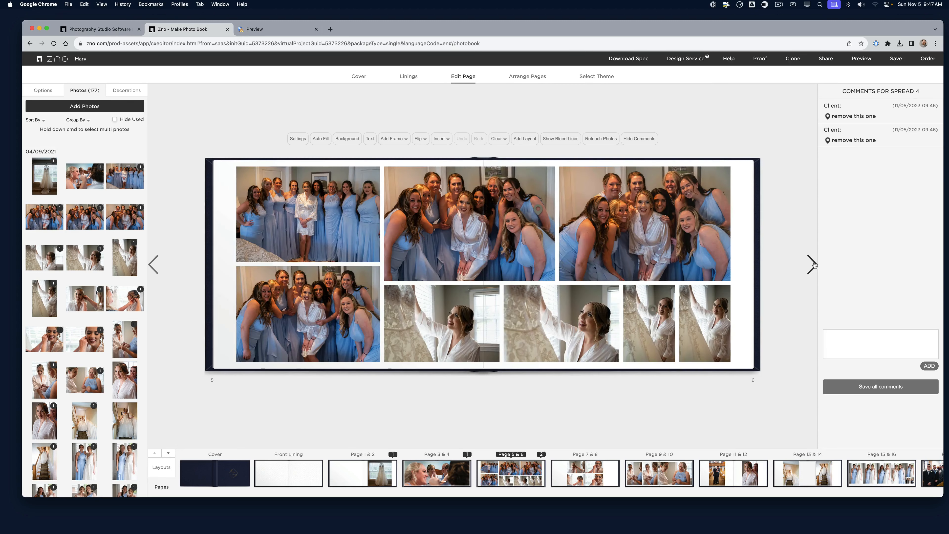
click(836, 122)
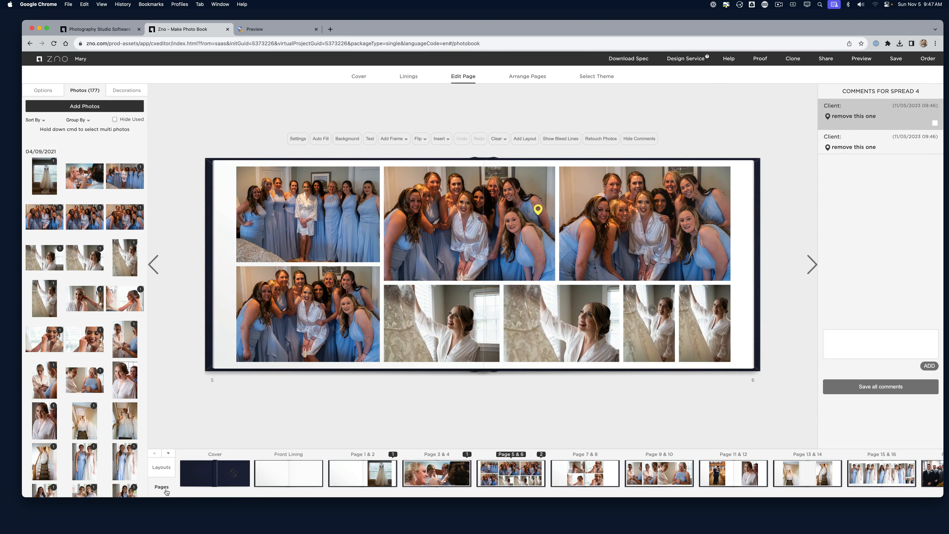
click(469, 256)
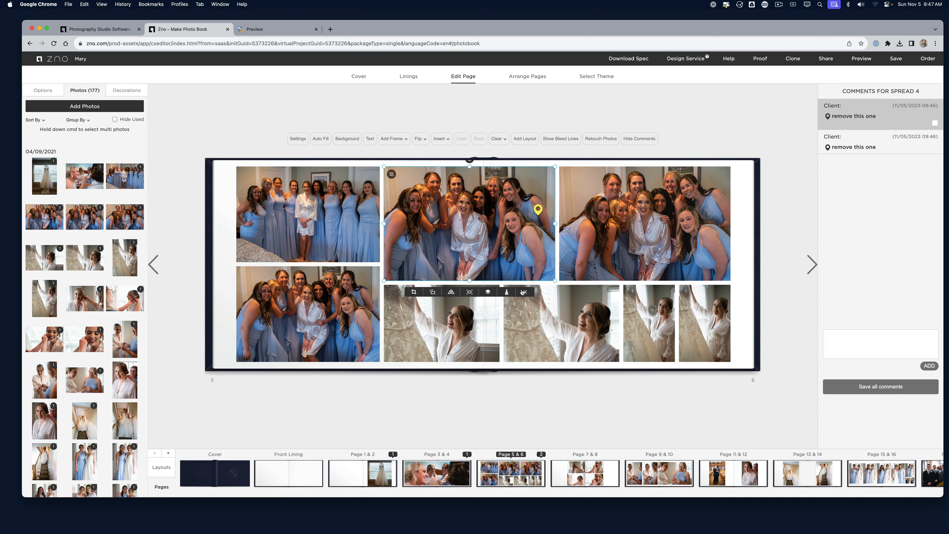
click(525, 293)
click(649, 322)
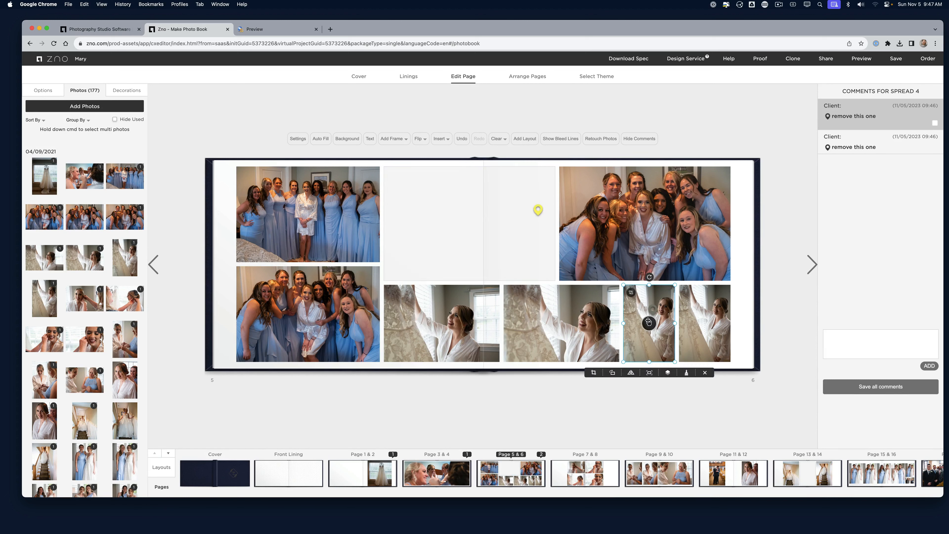
click(705, 373)
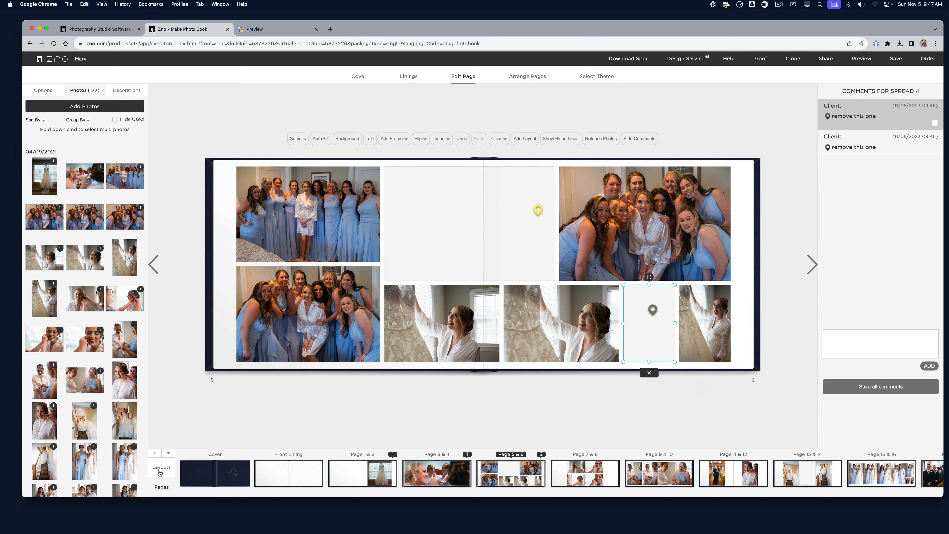
click(161, 472)
click(217, 475)
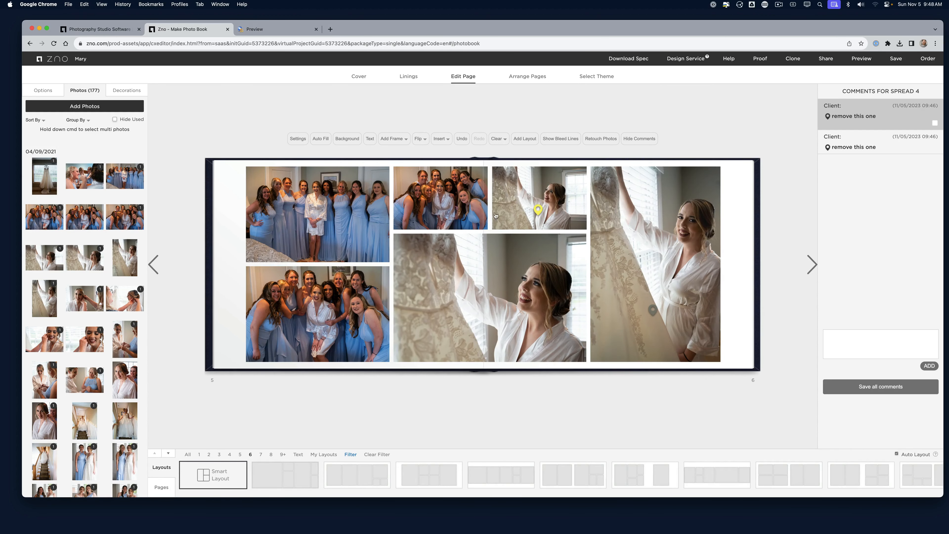
Remove the remaining bride shots and flagged group photo, reflowing the spread into fewer, larger photos
click(521, 200)
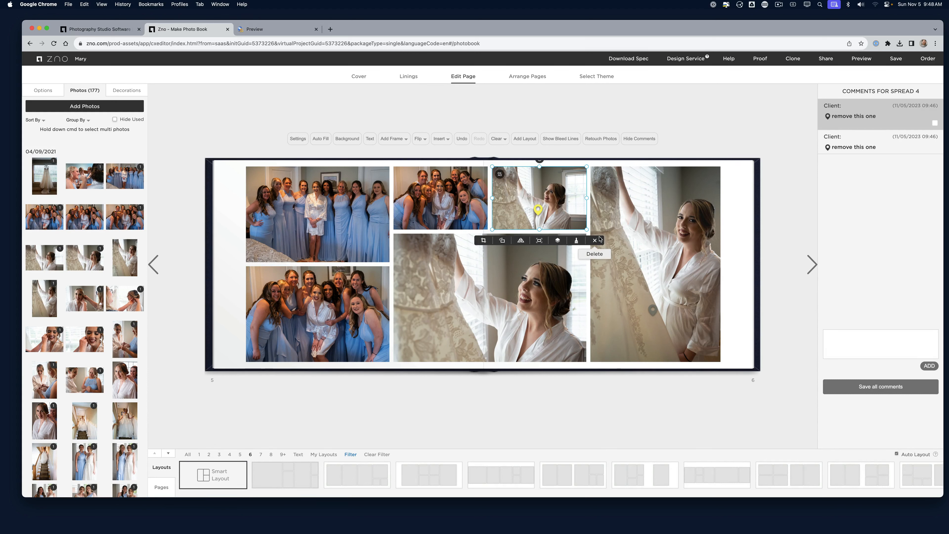
click(595, 240)
click(567, 265)
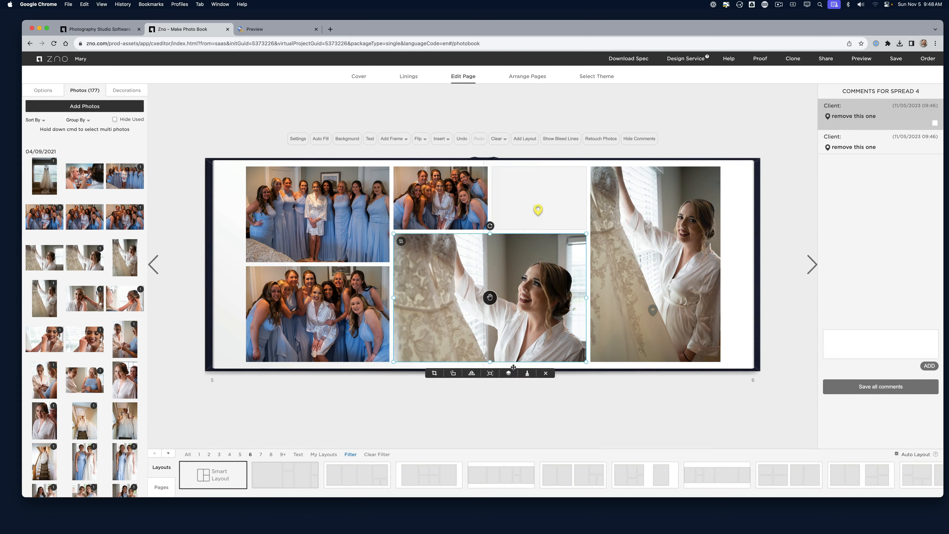
click(546, 374)
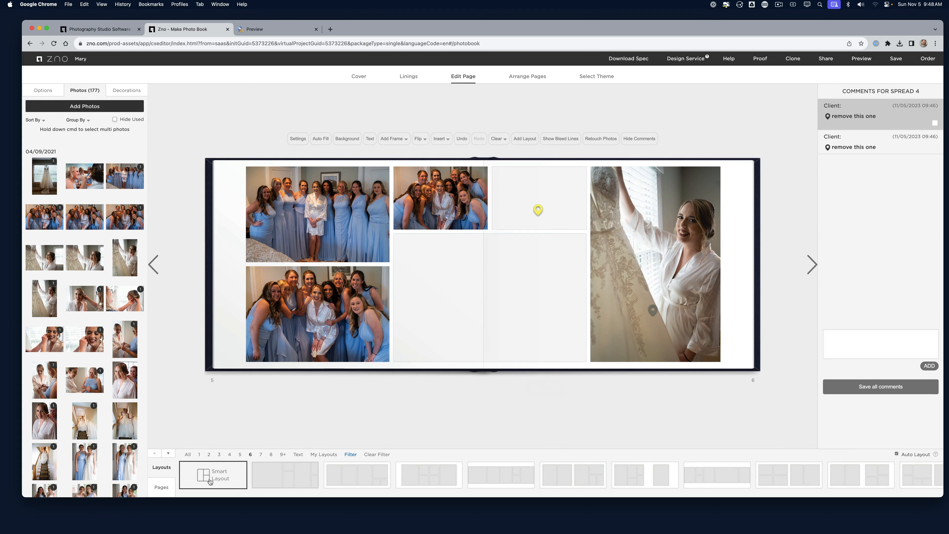
click(210, 481)
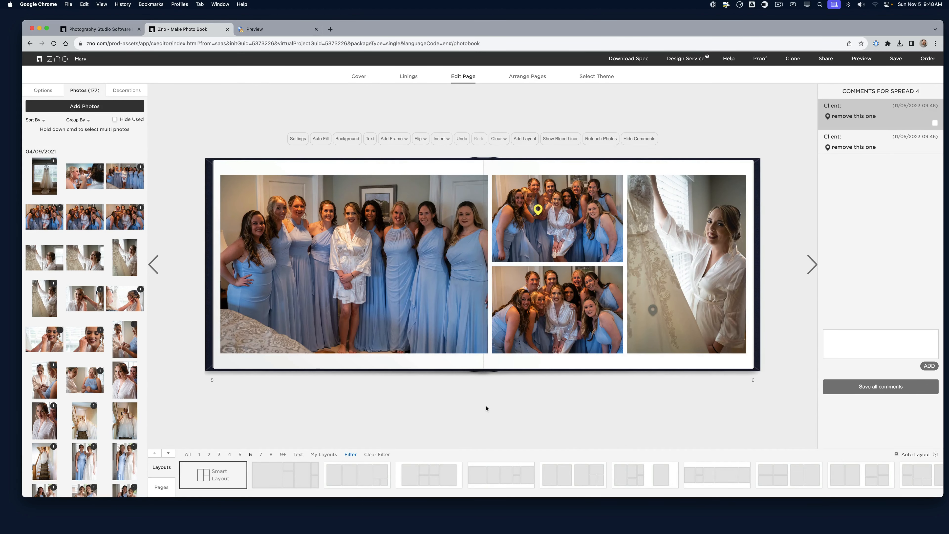
click(557, 220)
click(600, 277)
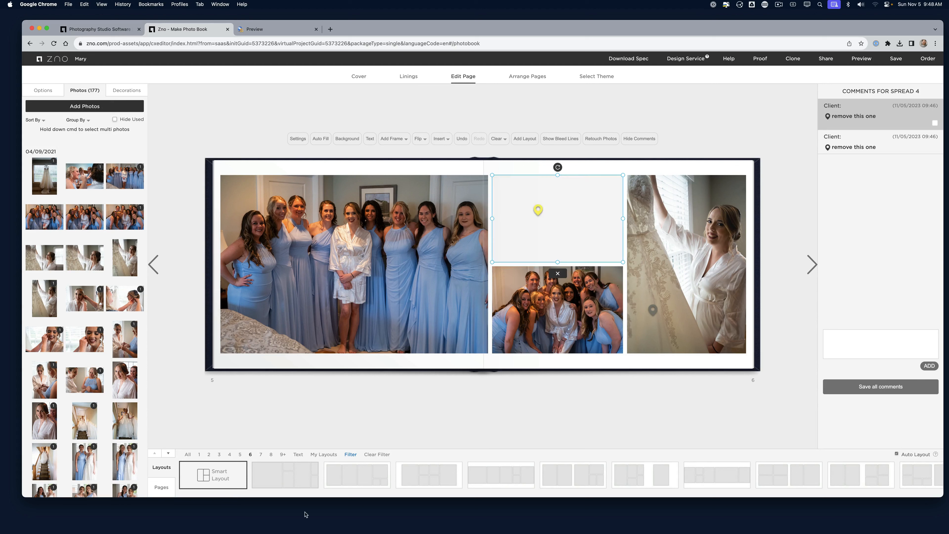
click(235, 490)
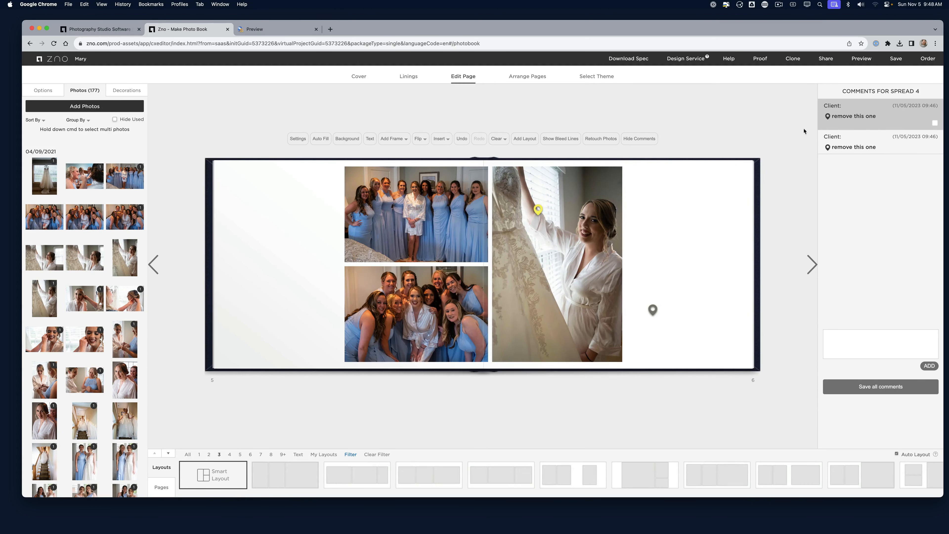
Advance to pages 11–12 and hide the comments panel
click(814, 269)
click(813, 271)
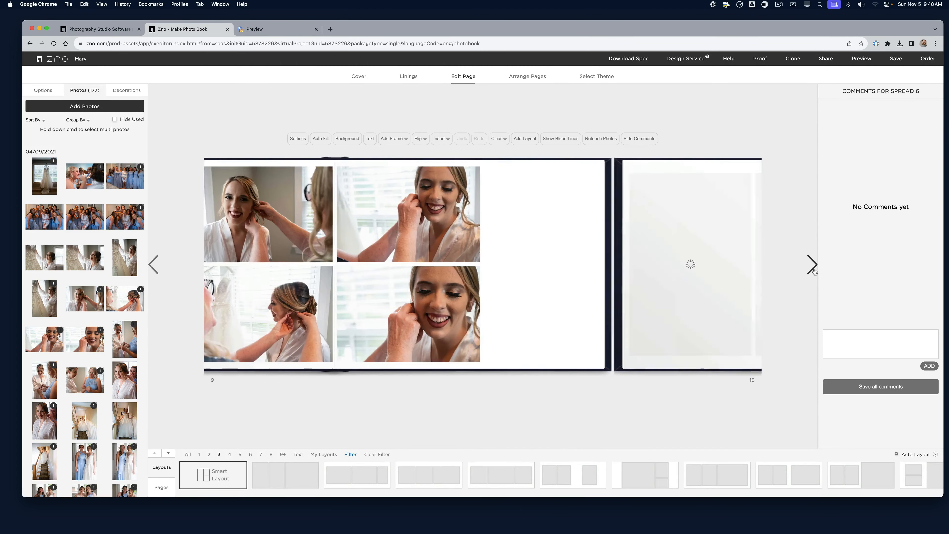
click(814, 270)
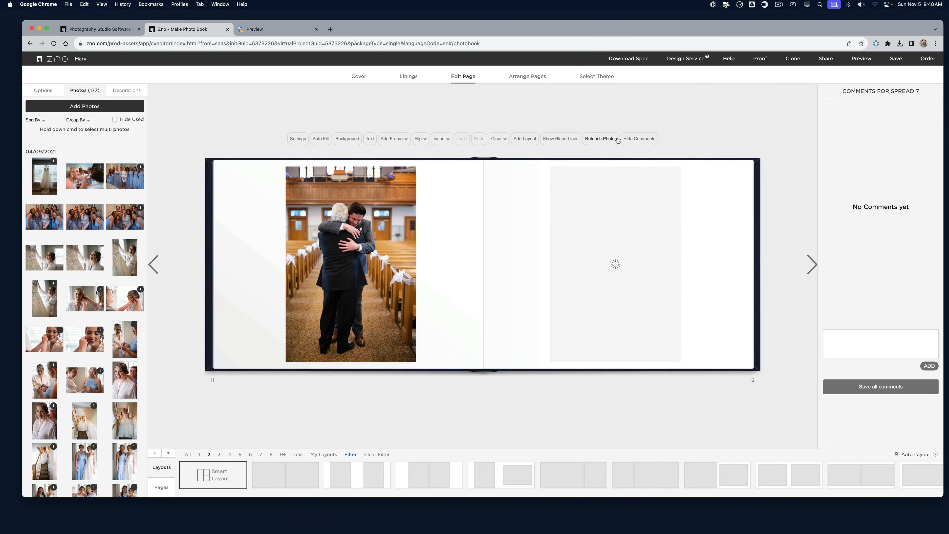
click(651, 144)
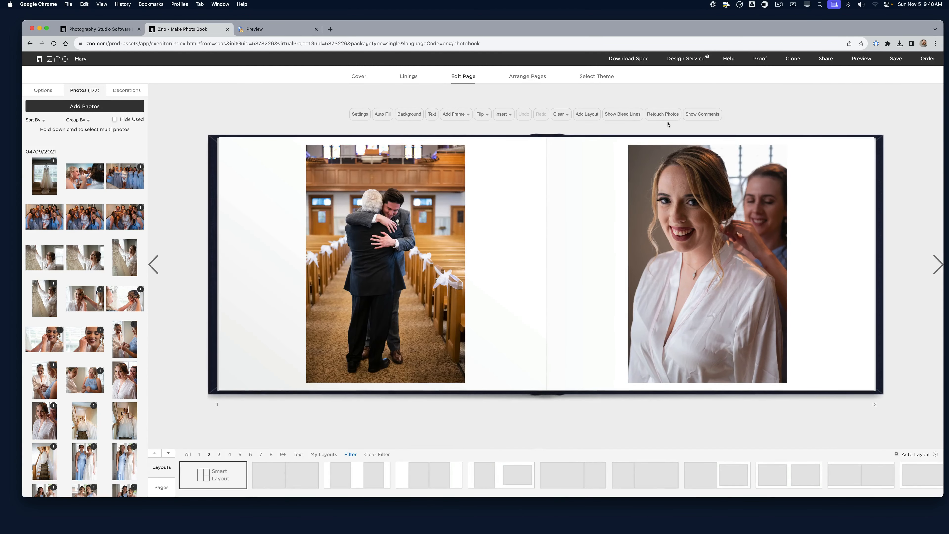
Compare the Vivid and iAuto presets, then apply Beautify with smoothing limited to faces
click(657, 115)
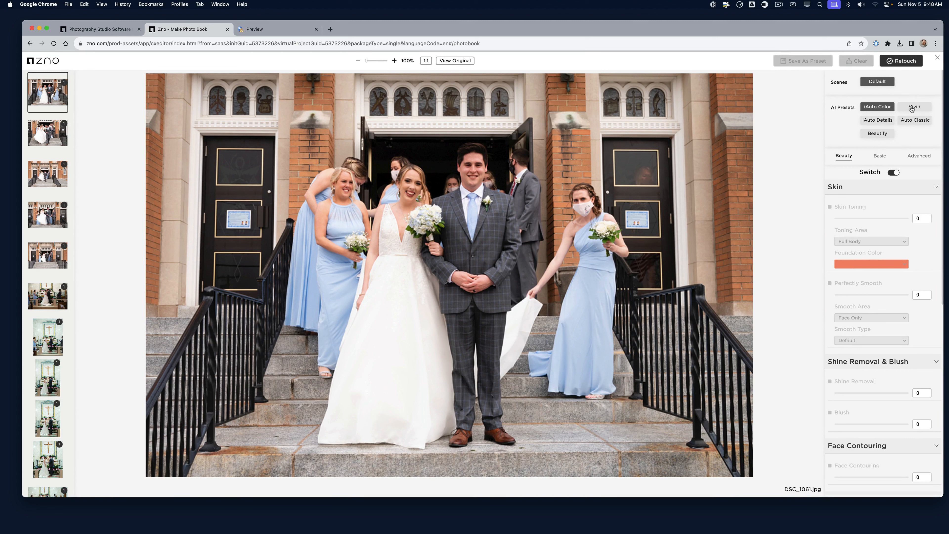
click(912, 108)
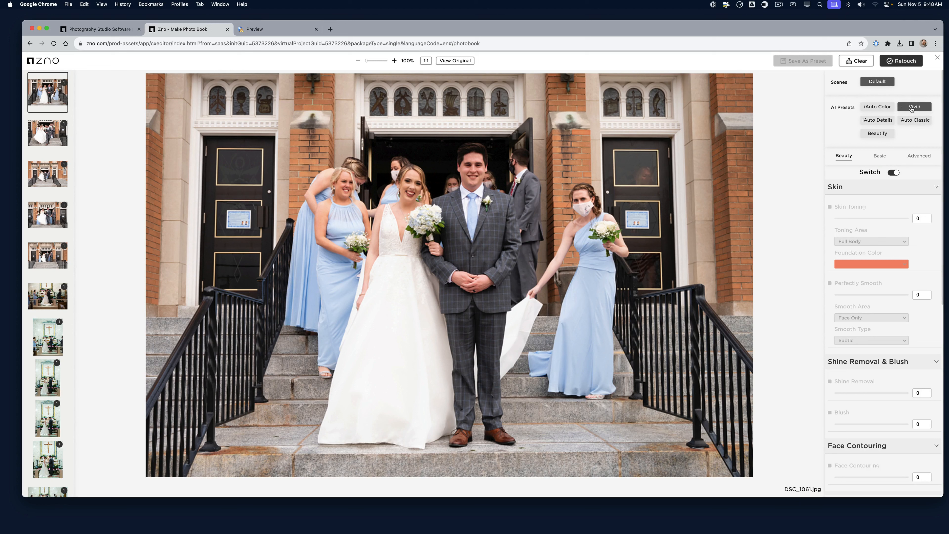
click(872, 122)
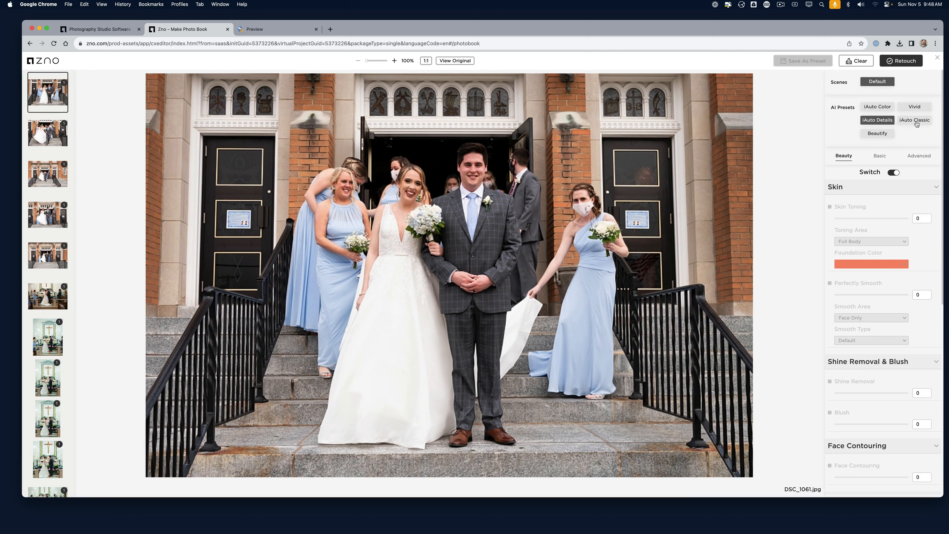
click(913, 122)
click(880, 134)
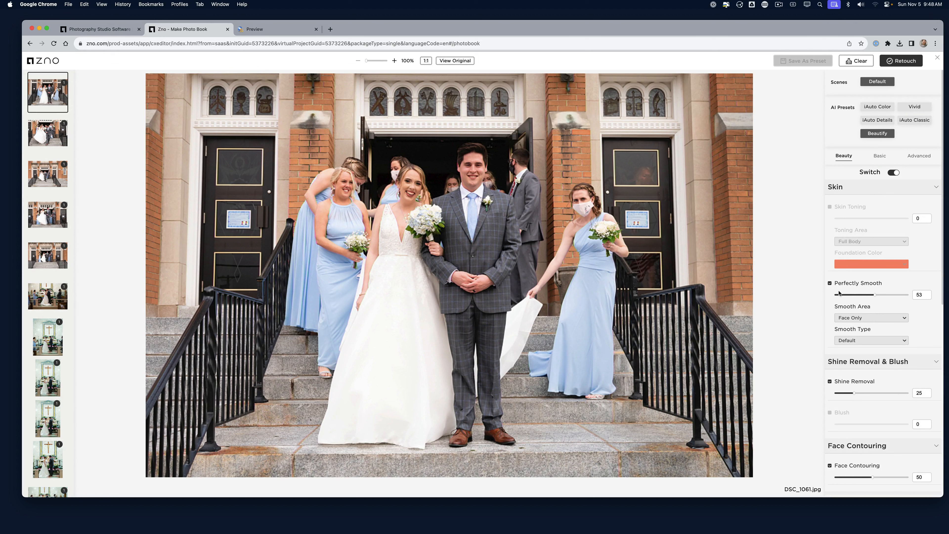
scroll(866, 301, down, 2)
scroll(858, 283, down, 5)
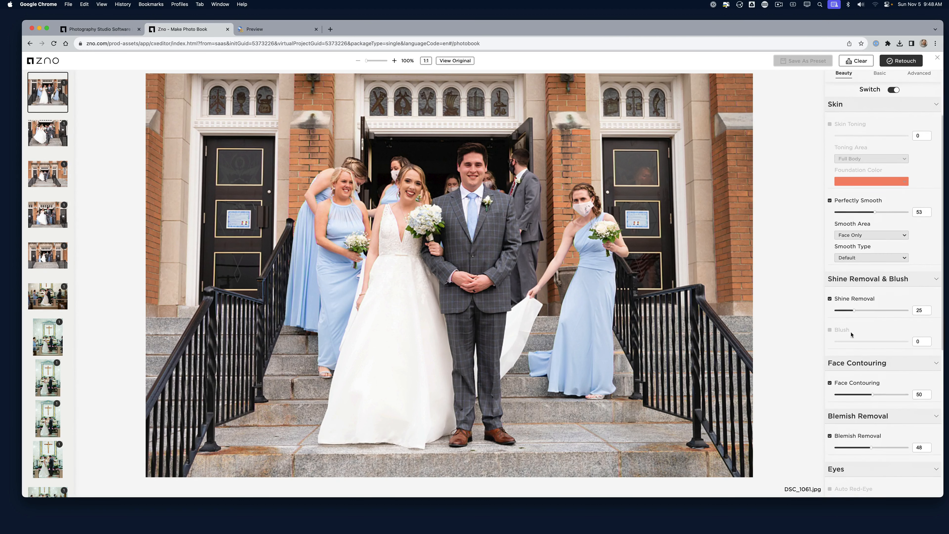
click(881, 236)
click(871, 246)
Turn off Shine Removal, Face Contouring, Eye Enlarge, Eye Enhance and Dark Circles
scroll(868, 303, down, 4)
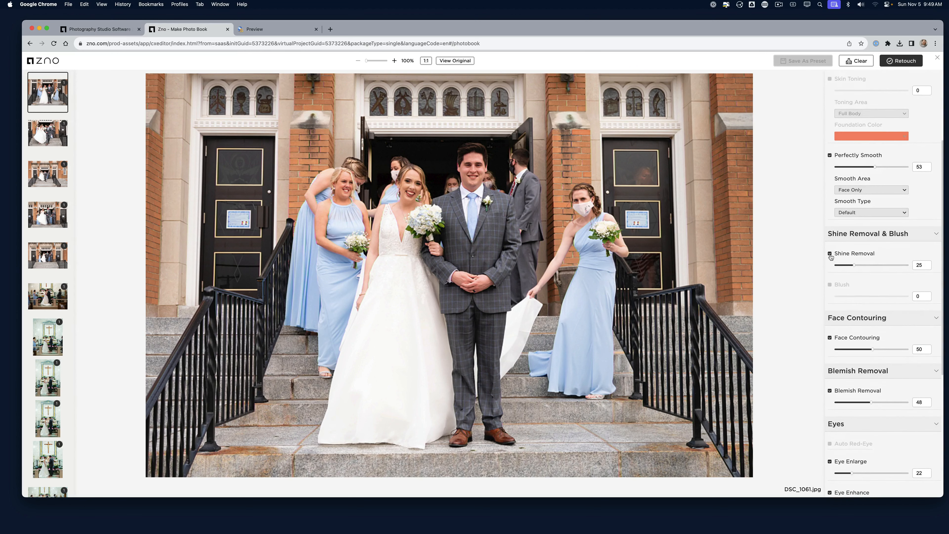
click(831, 254)
click(830, 255)
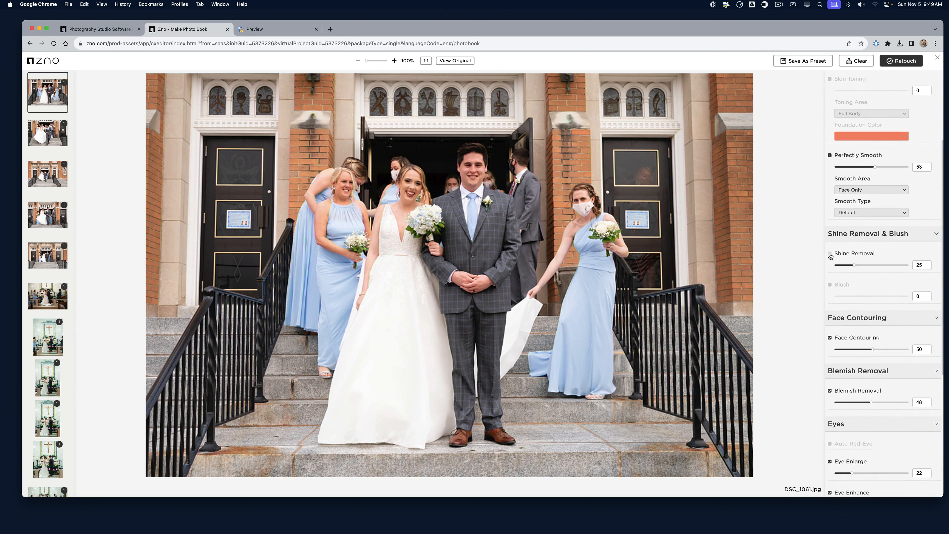
click(830, 255)
scroll(830, 256, down, 3)
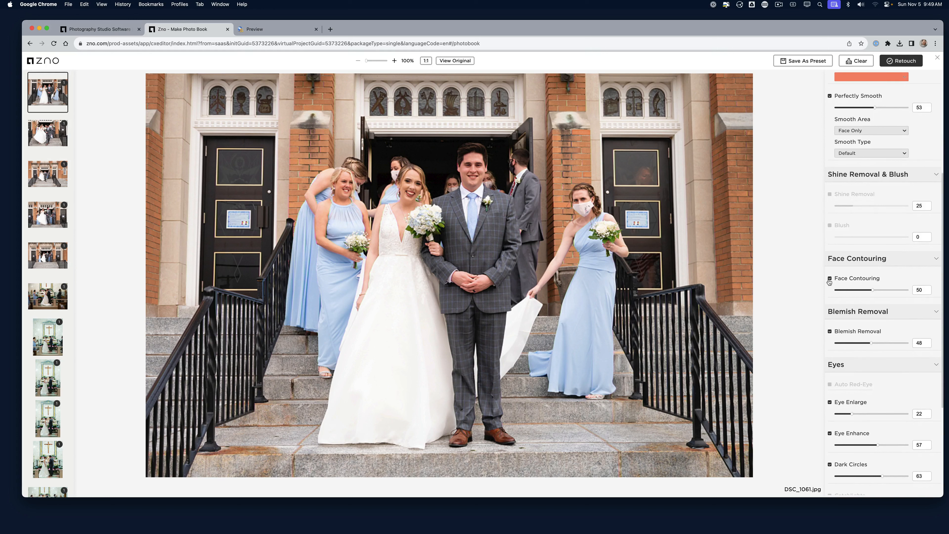
click(831, 278)
scroll(833, 337, down, 2)
scroll(833, 369, down, 2)
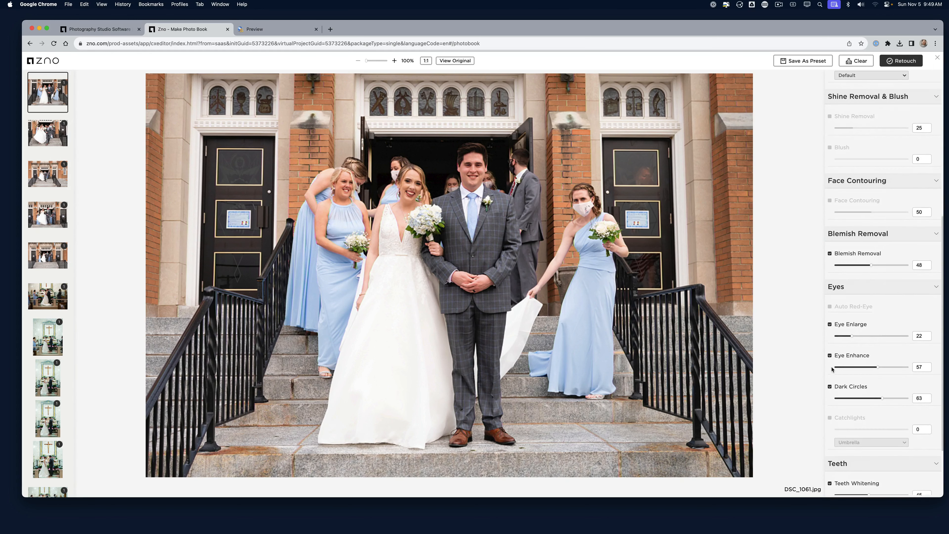
click(831, 324)
click(830, 355)
click(830, 387)
scroll(845, 422, down, 4)
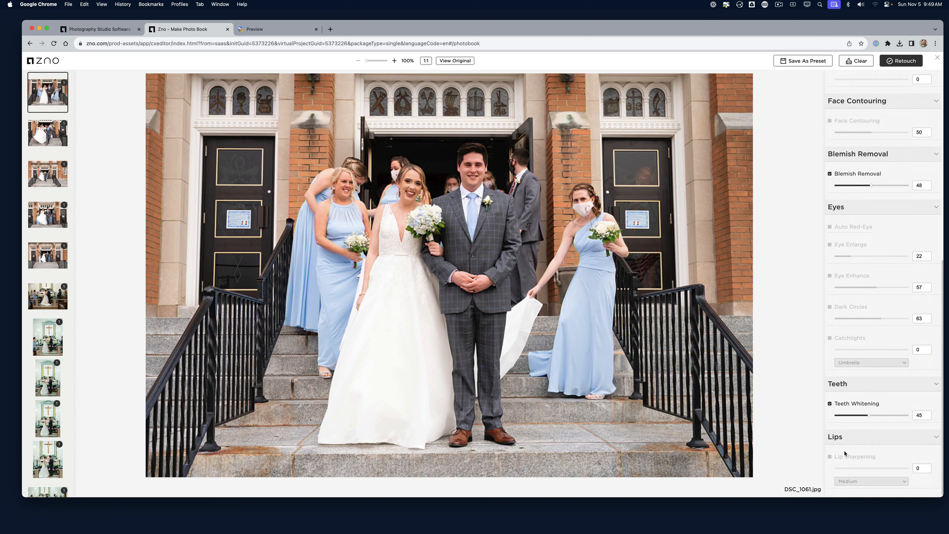
scroll(939, 325, up, 15)
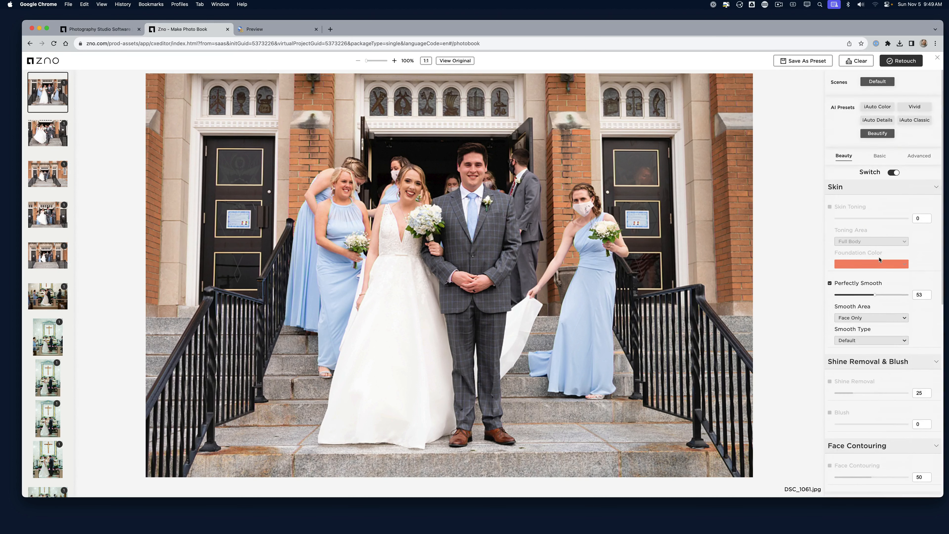
Review the Basic and Advanced adjustments, testing Neutral Density at 56 then resetting it to 0
click(880, 156)
click(844, 155)
click(879, 156)
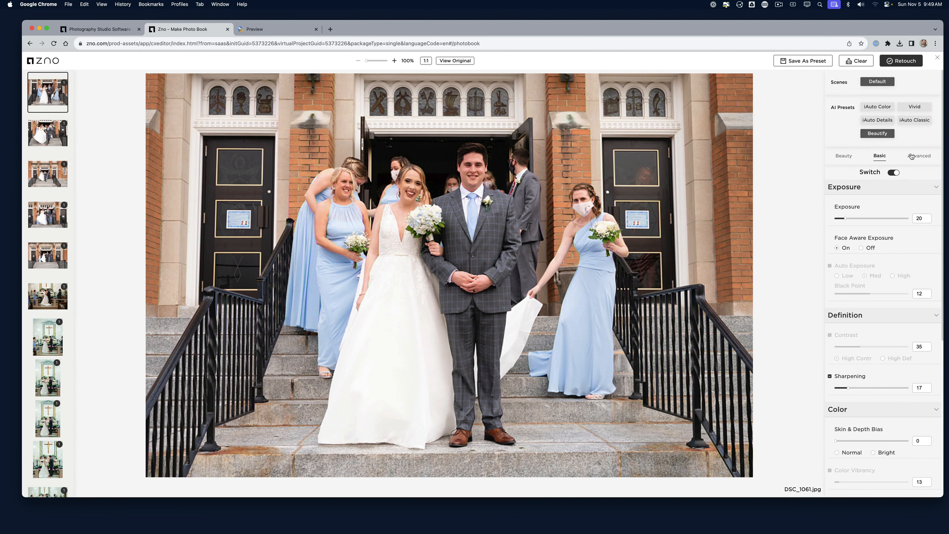
scroll(888, 222, down, 1)
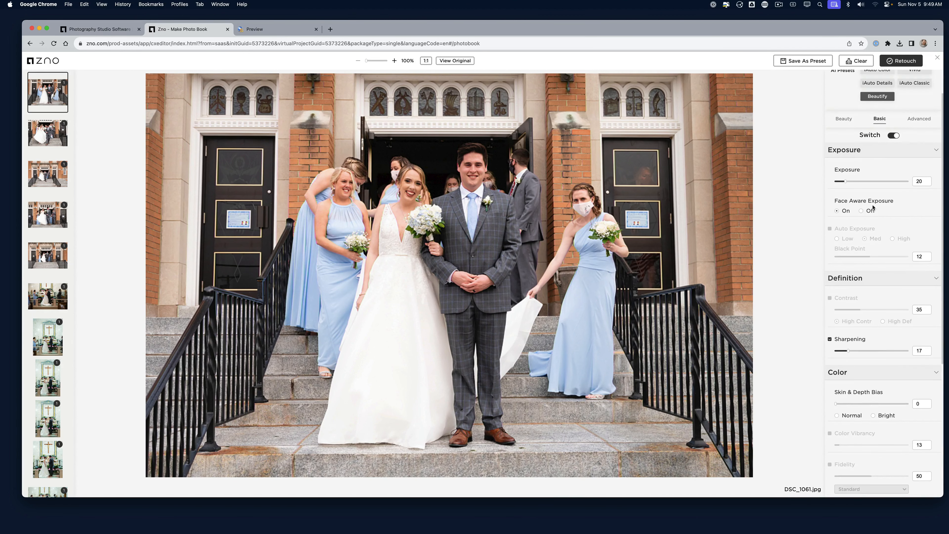
scroll(853, 232, down, 5)
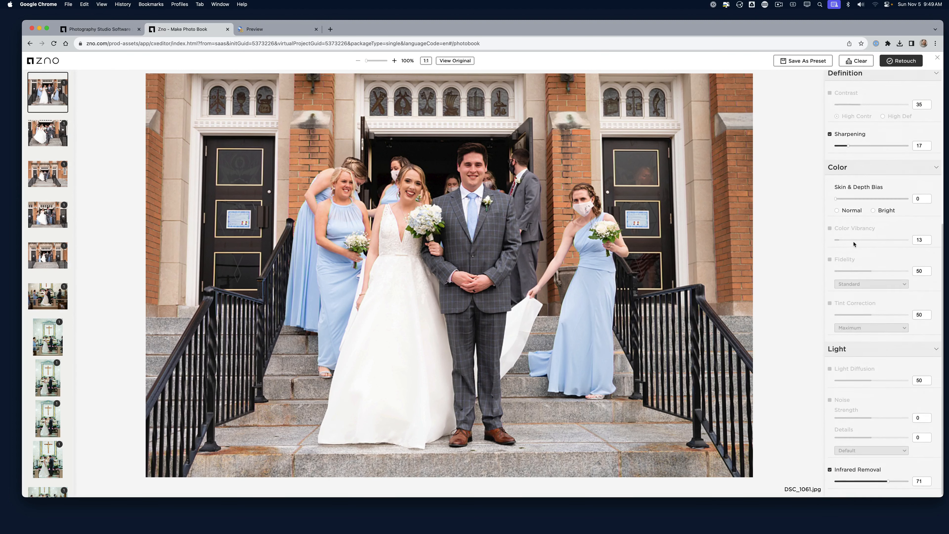
scroll(886, 209, up, 6)
right_click(920, 160)
click(920, 159)
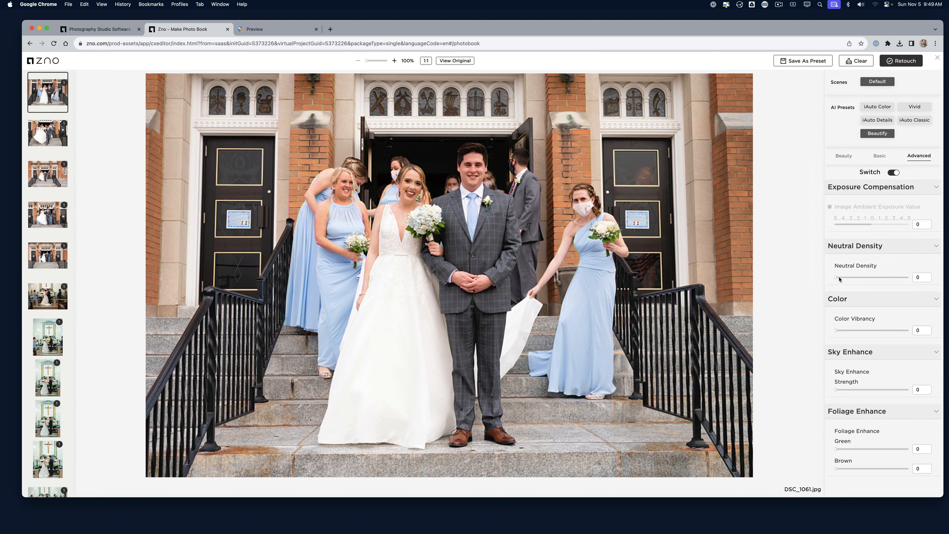
drag(836, 278, 856, 281)
drag(856, 280, 836, 278)
Apply the retouching, compare against the original, and close the retouch editor
click(901, 61)
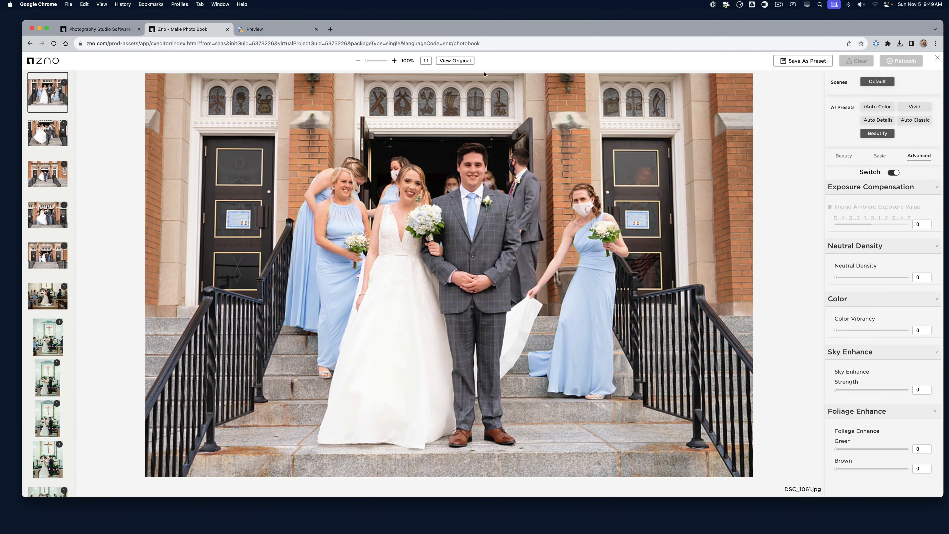
click(448, 61)
click(448, 61)
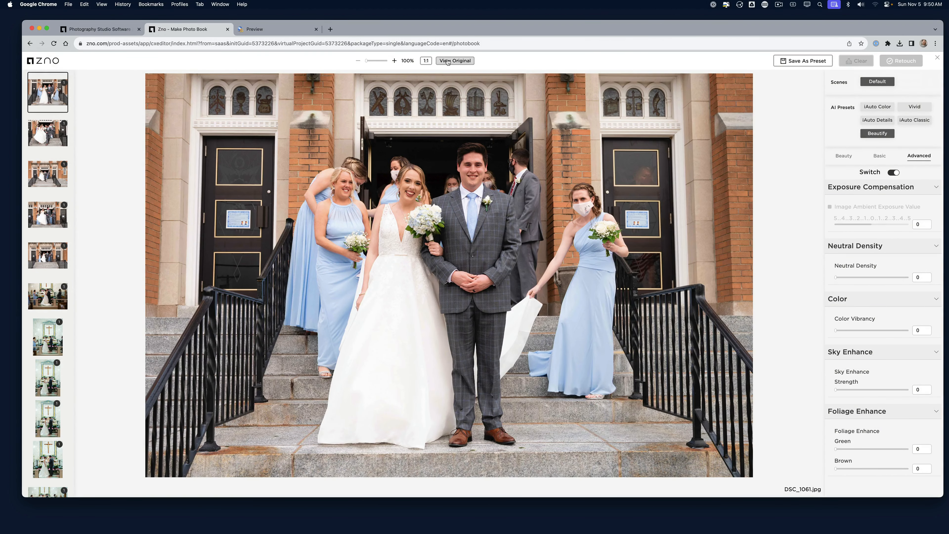
click(448, 61)
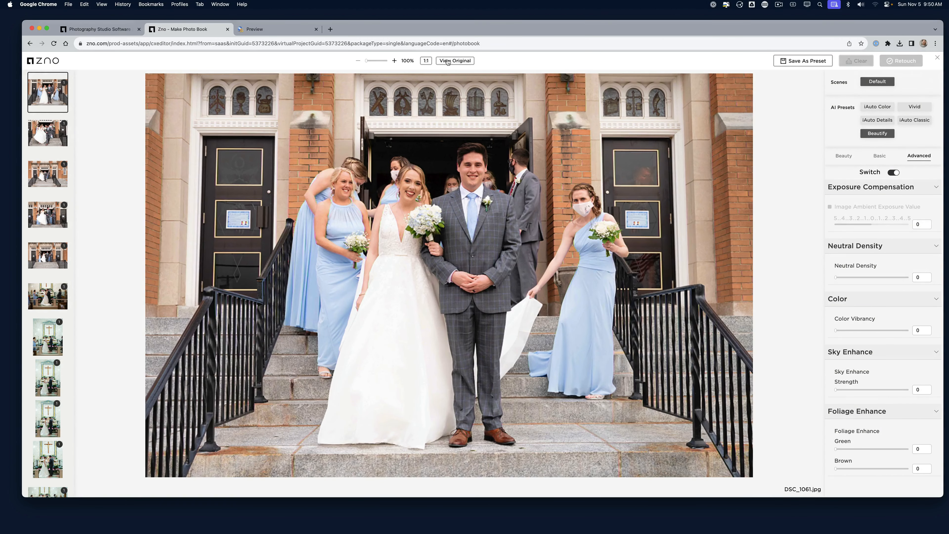
click(938, 58)
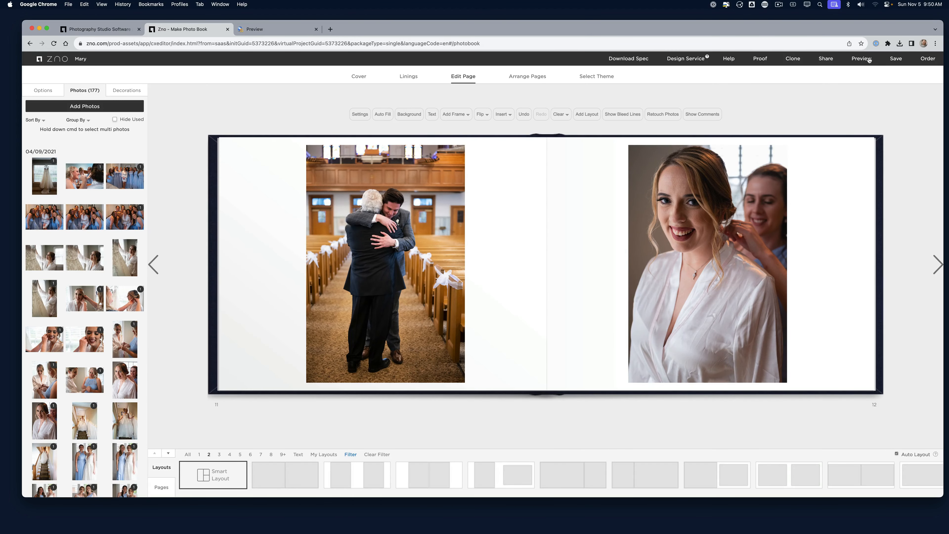
click(861, 59)
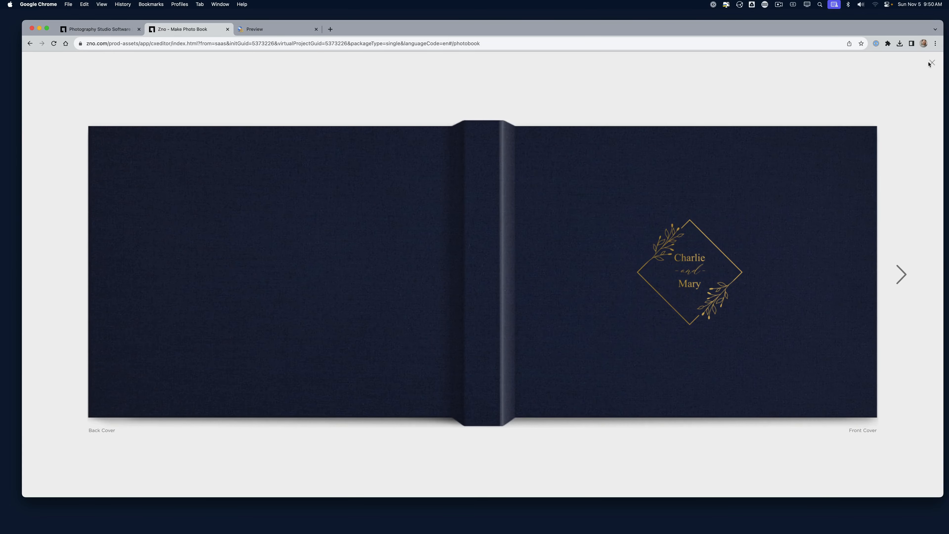
click(931, 63)
click(793, 60)
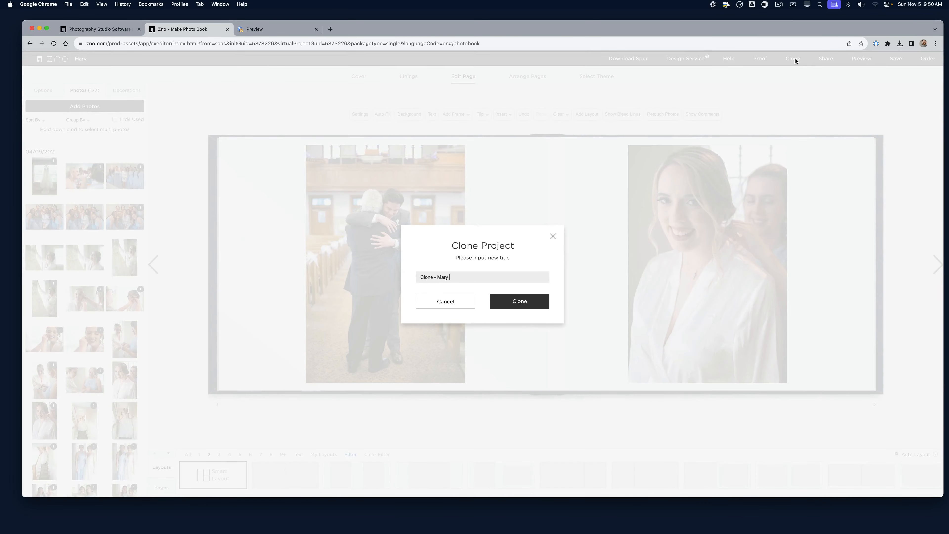
click(469, 306)
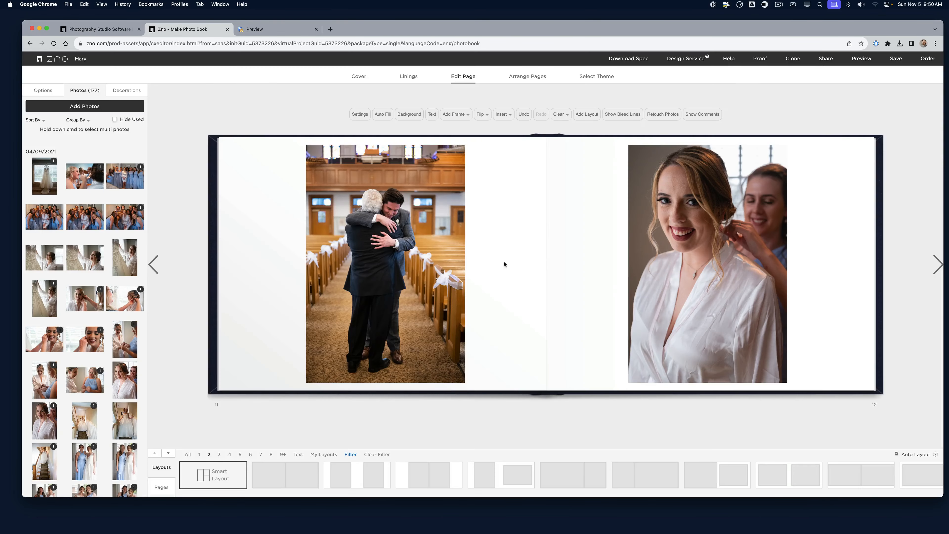
click(822, 61)
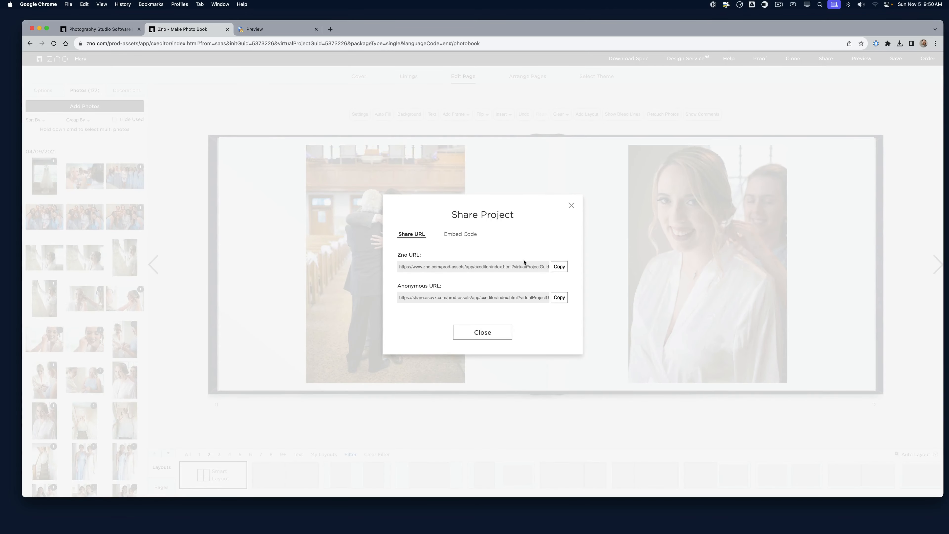
click(472, 238)
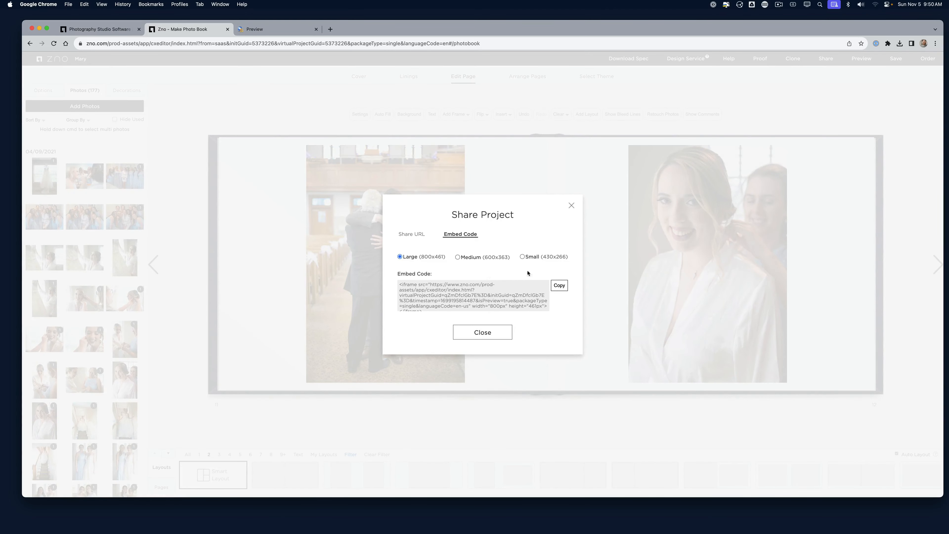
click(485, 334)
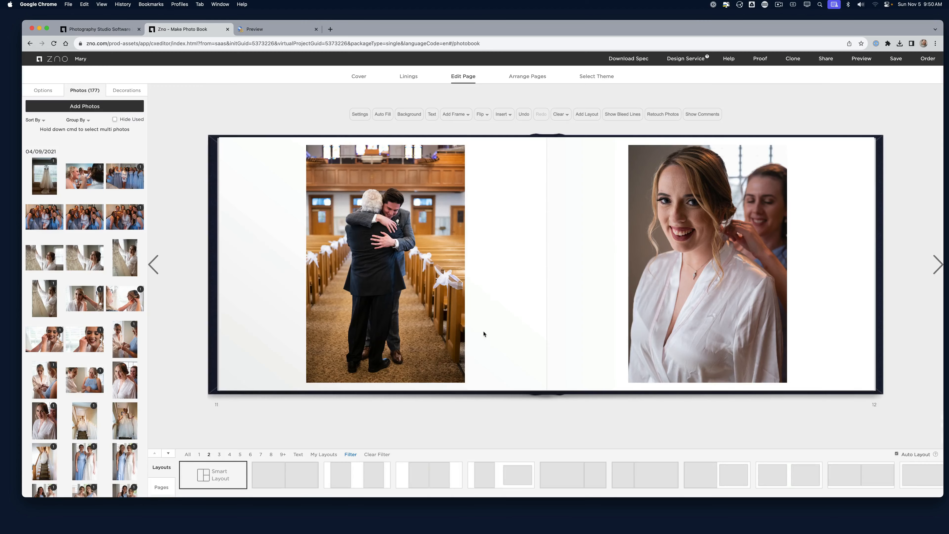
click(860, 59)
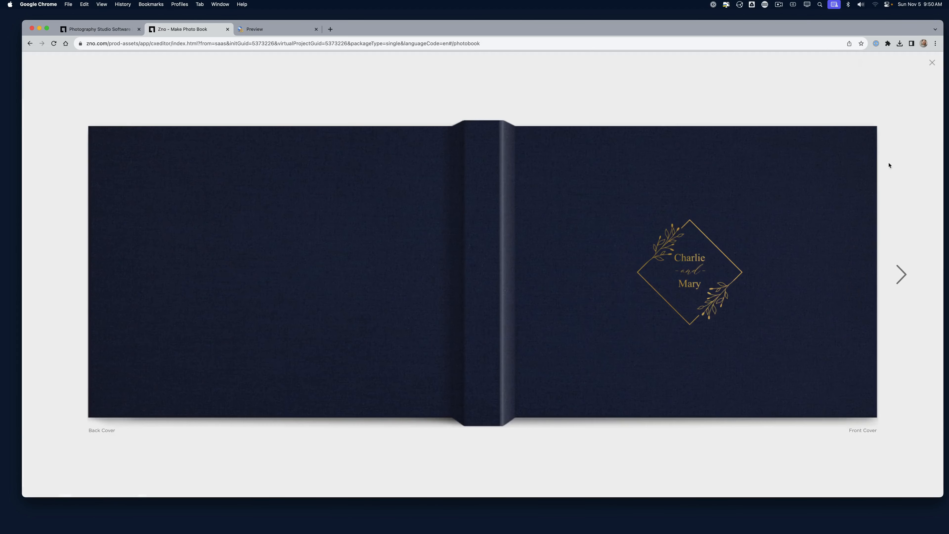
click(900, 284)
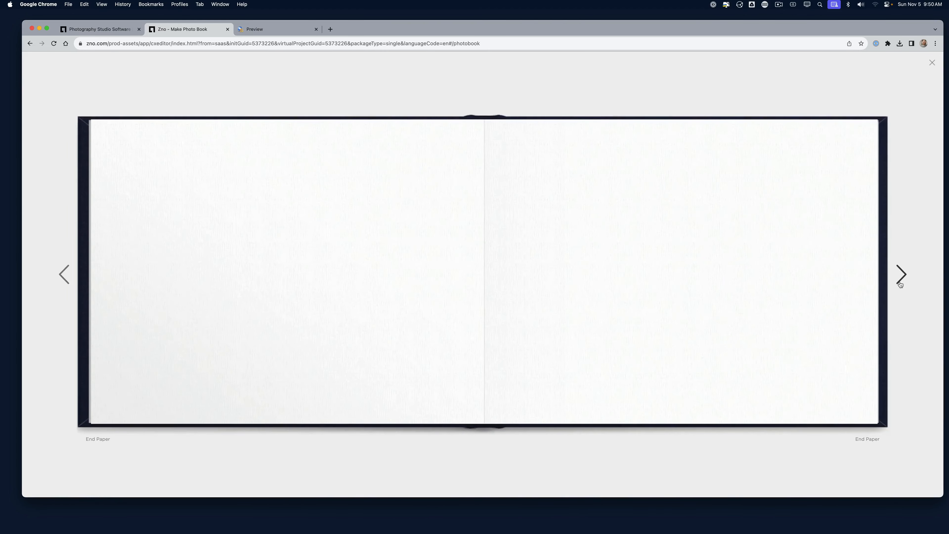
click(901, 285)
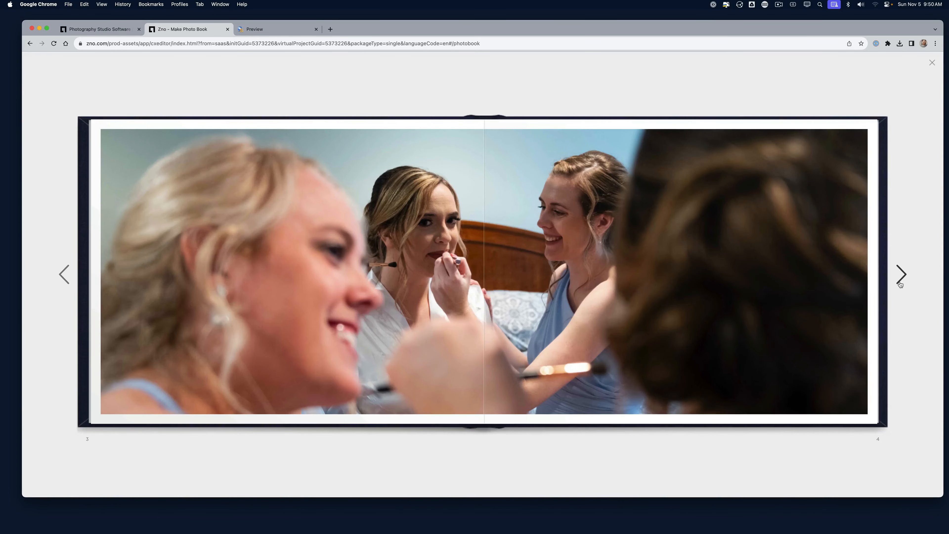
click(901, 284)
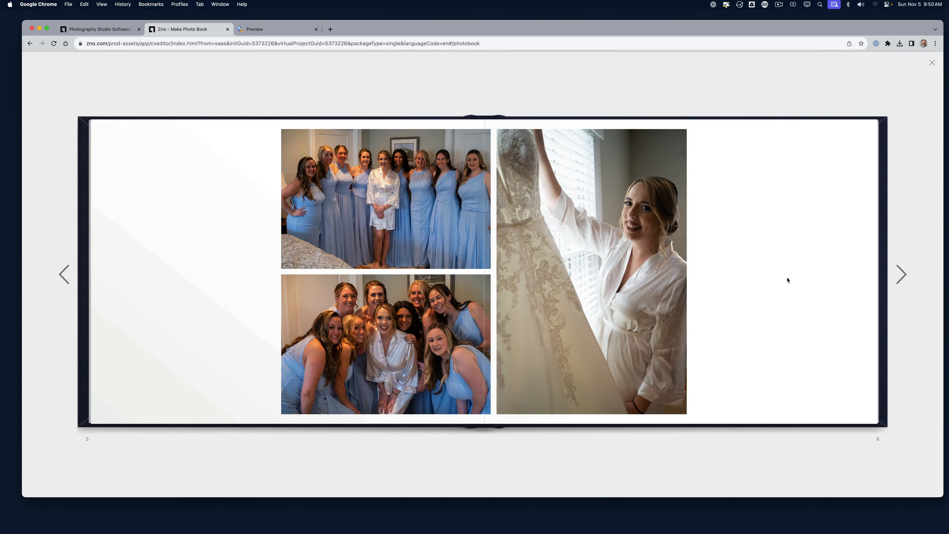
click(898, 273)
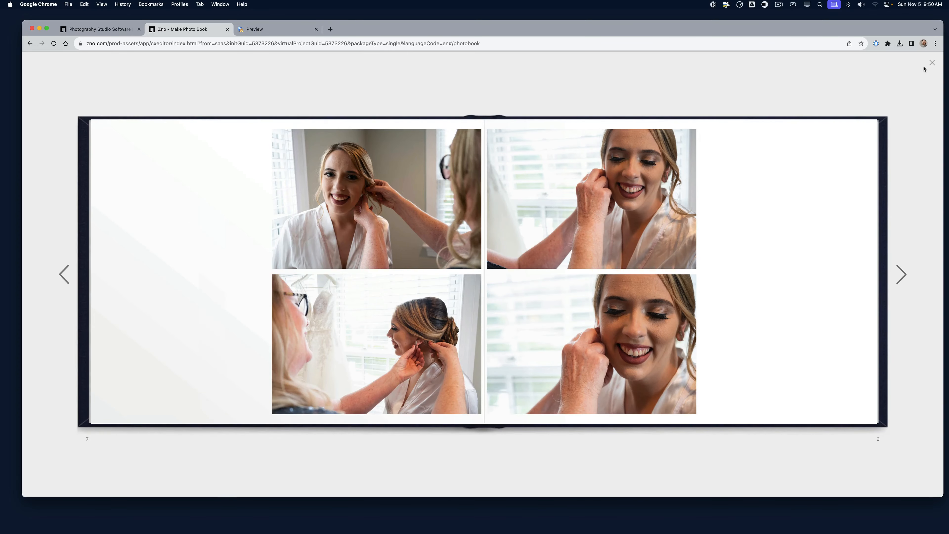
click(932, 65)
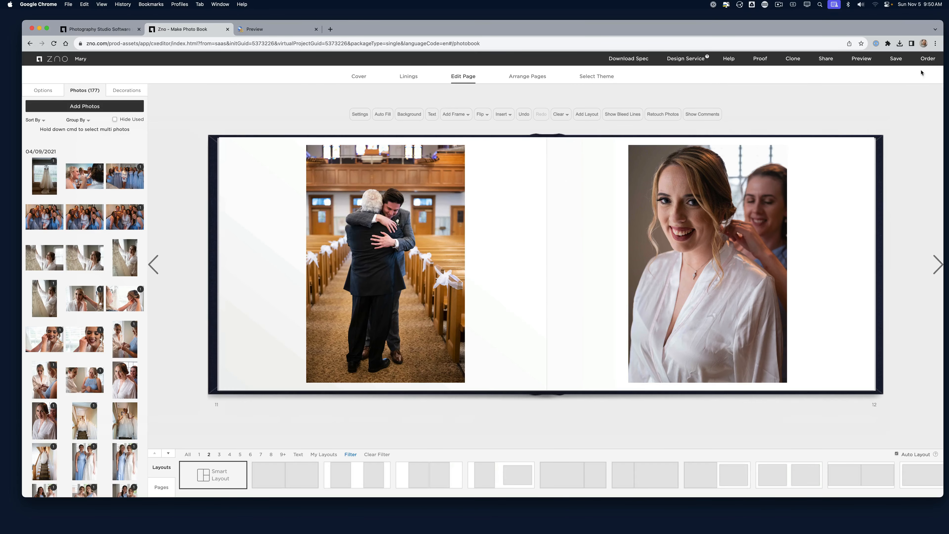
Save the photobook and try ordering, dismissing the approval-required notice
click(897, 59)
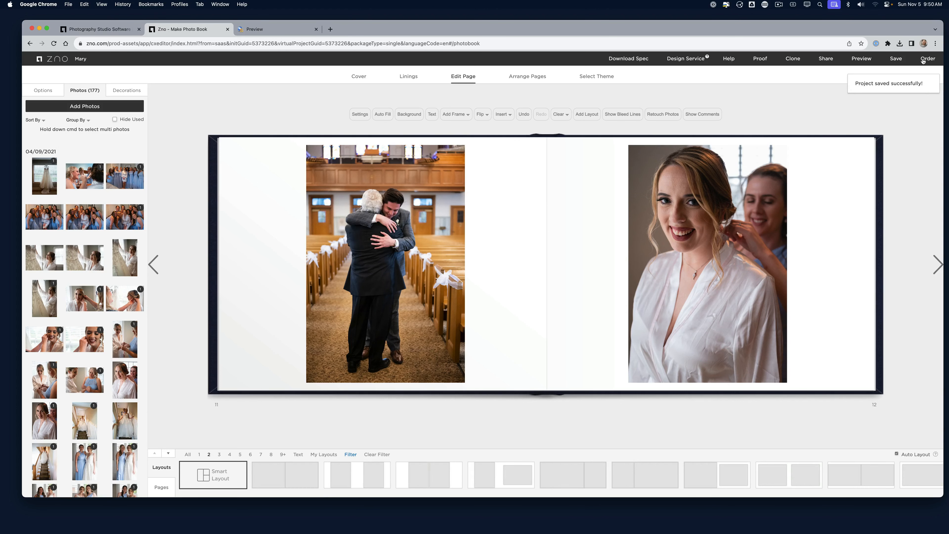
click(924, 60)
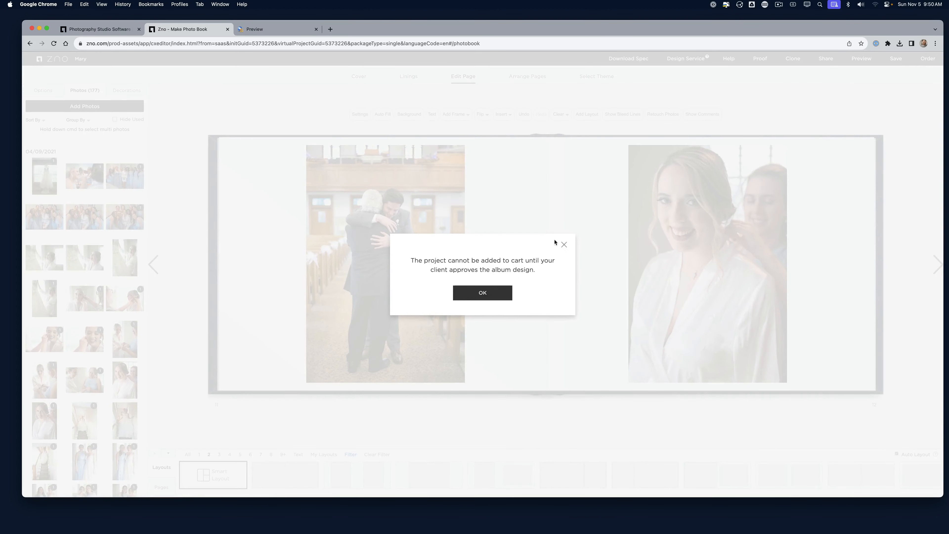
click(564, 245)
Reload the client Preview tab, then return to the photobook editor tab
click(277, 30)
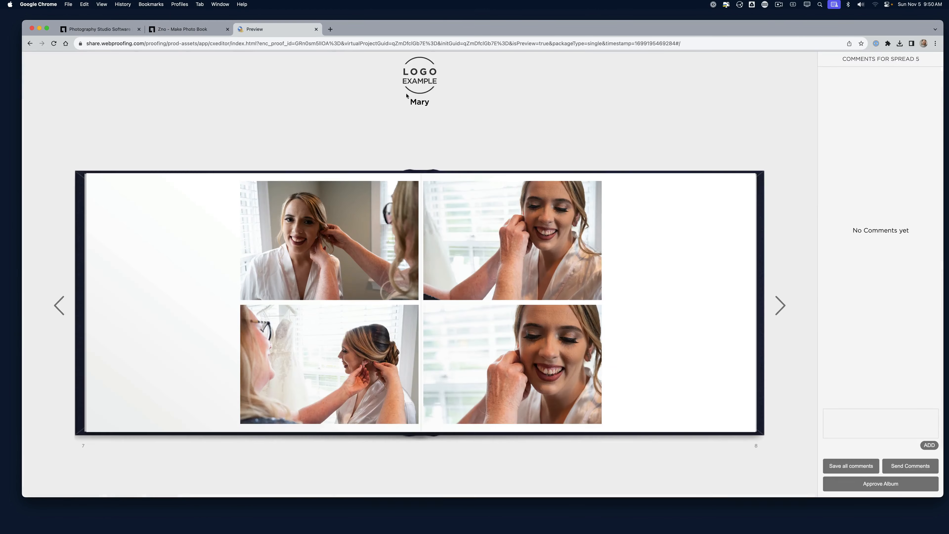
key(super+f)
key(super+r)
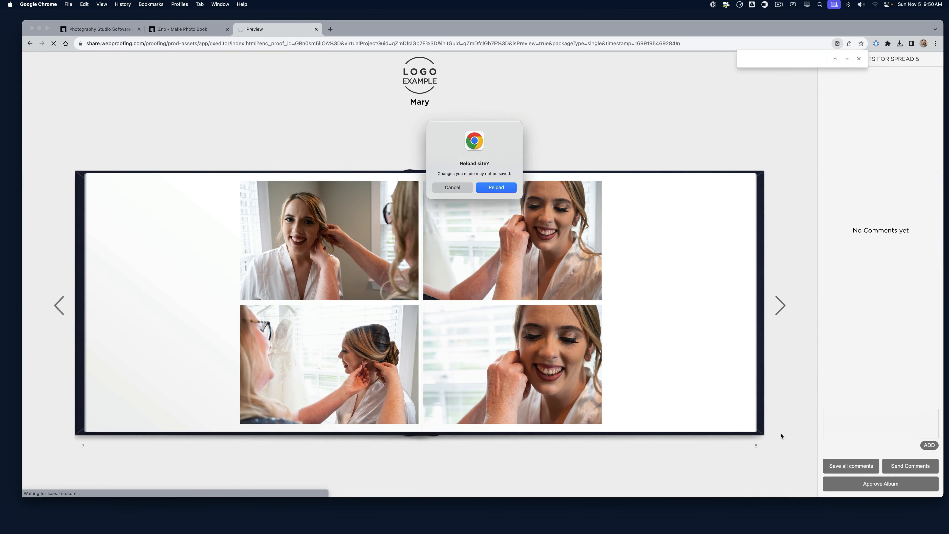
key(Return)
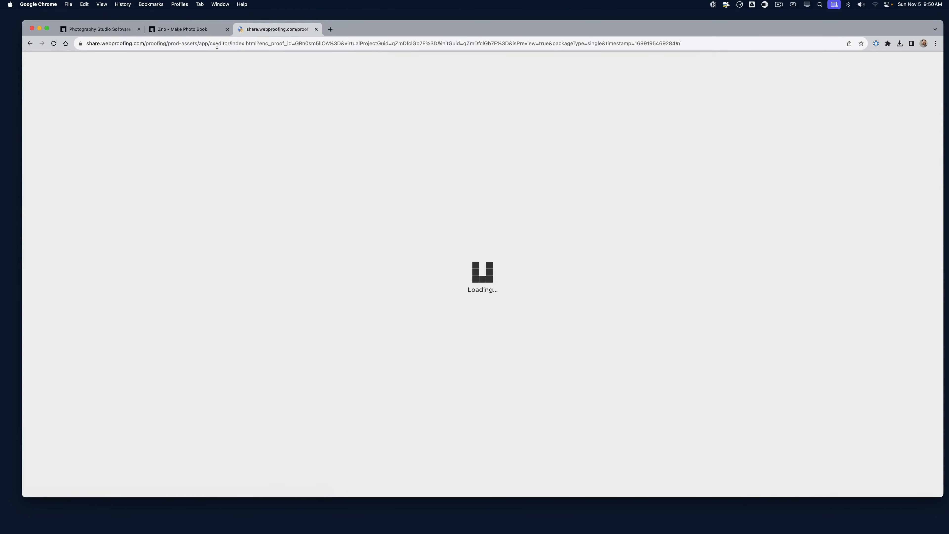
click(188, 29)
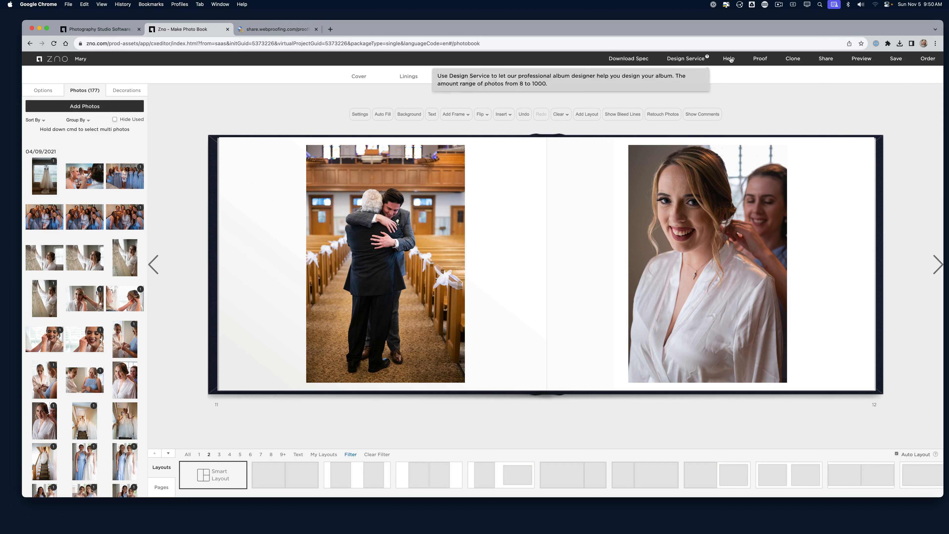
mouse_move(726, 59)
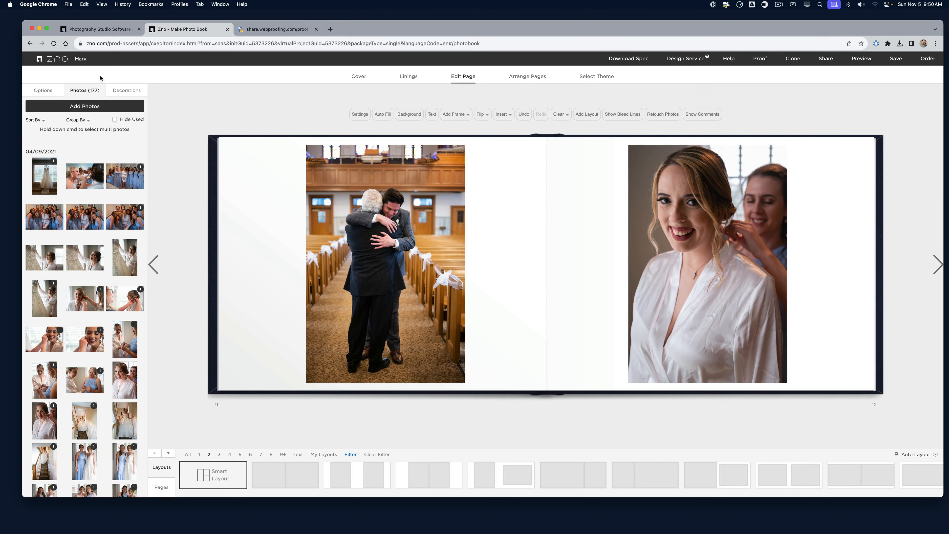
right_click(46, 63)
Save the project on the way to the home page and upload a company logo for branding
click(46, 62)
click(46, 62)
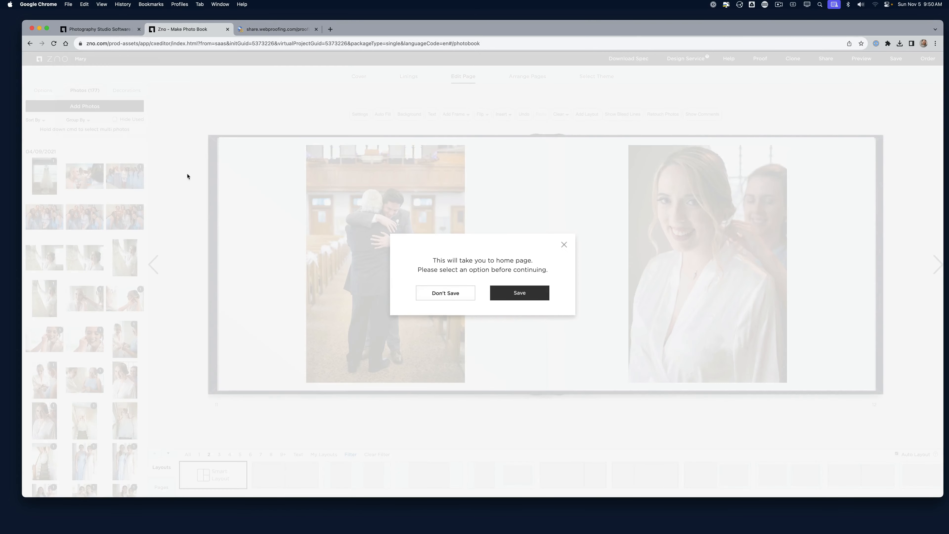
click(505, 293)
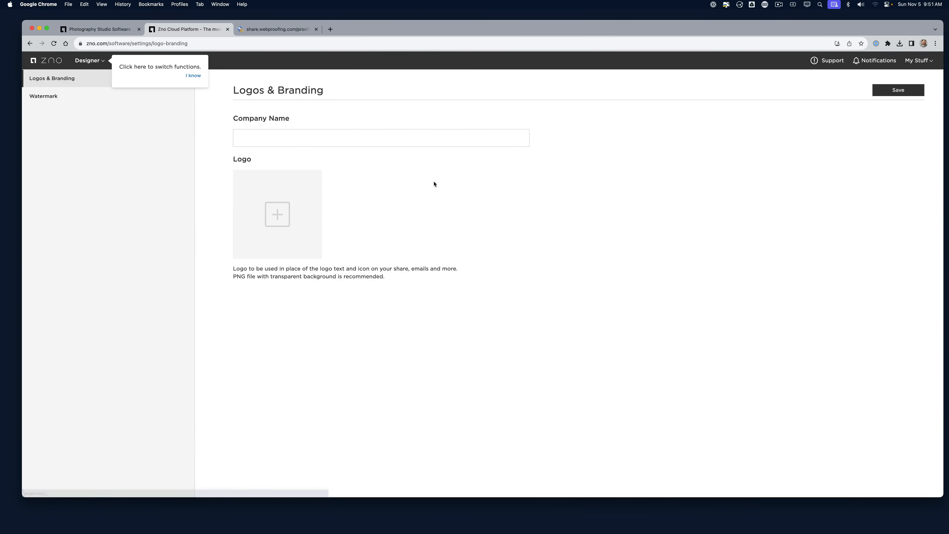
click(280, 233)
click(447, 139)
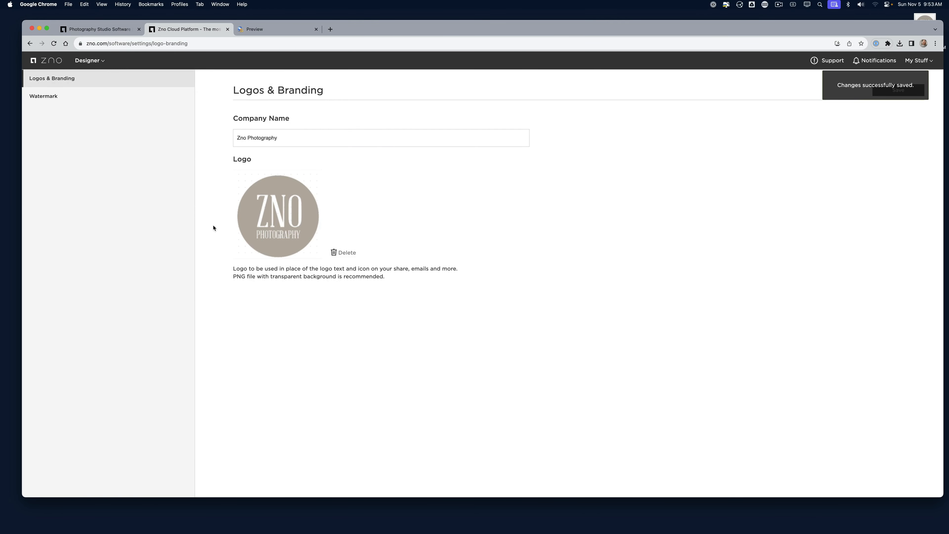
Reload the client proof, unlock it with the viewing password, then close that preview tab
click(259, 30)
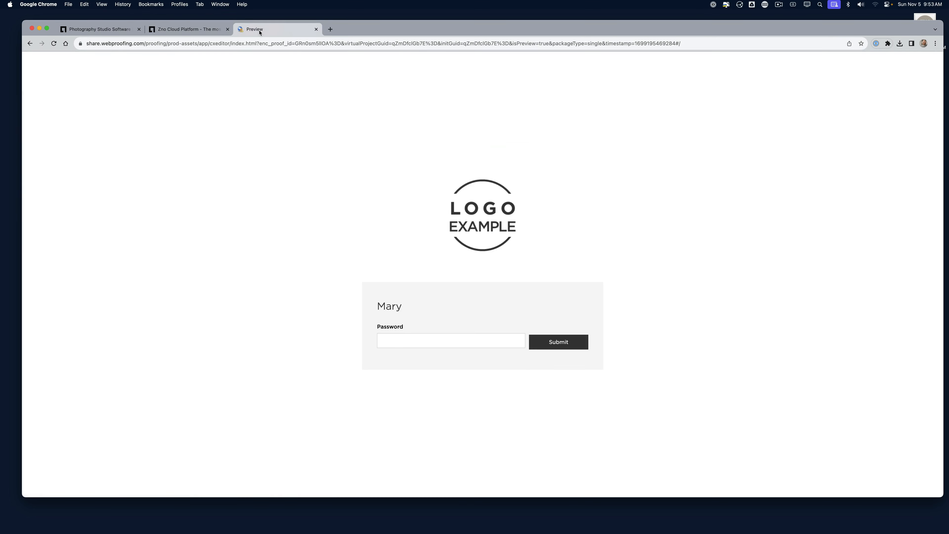
key(super+r)
click(495, 187)
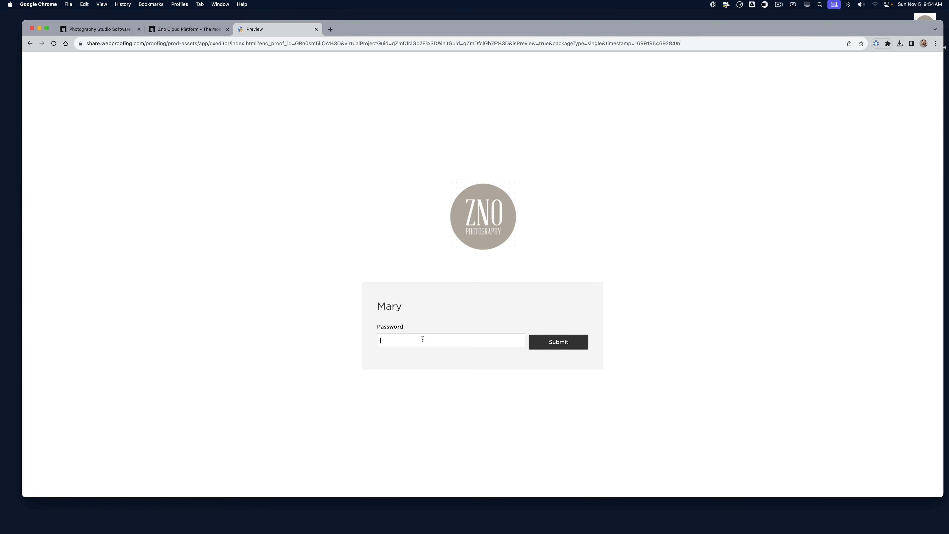
text(test)
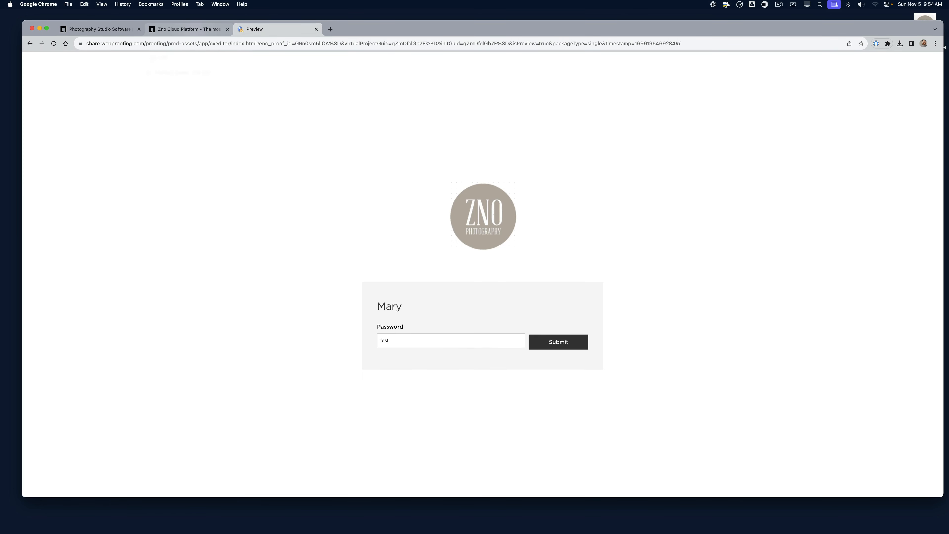
click(569, 341)
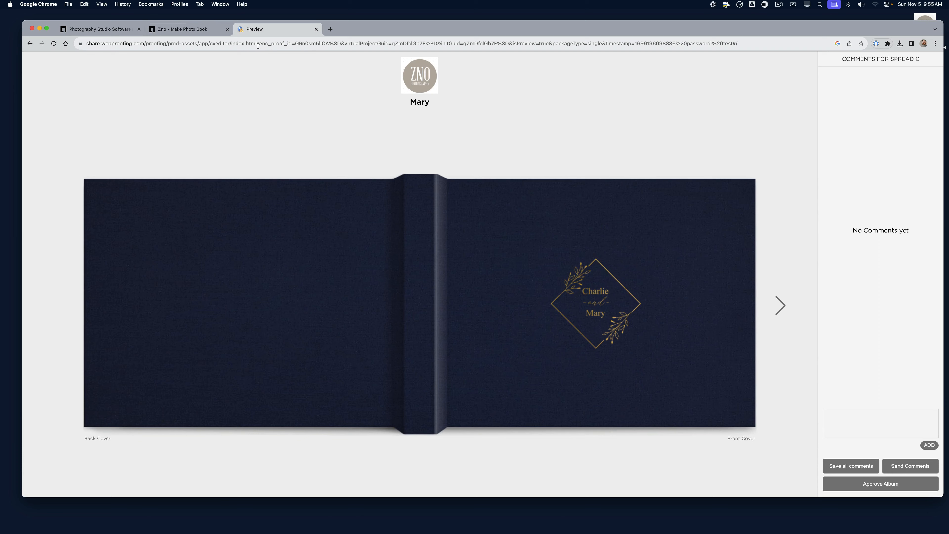
key(super+w)
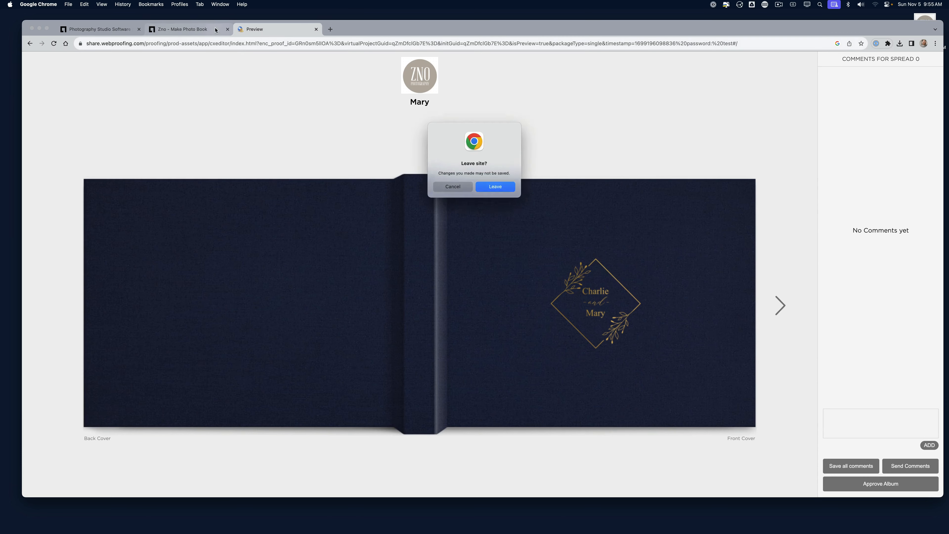
click(496, 188)
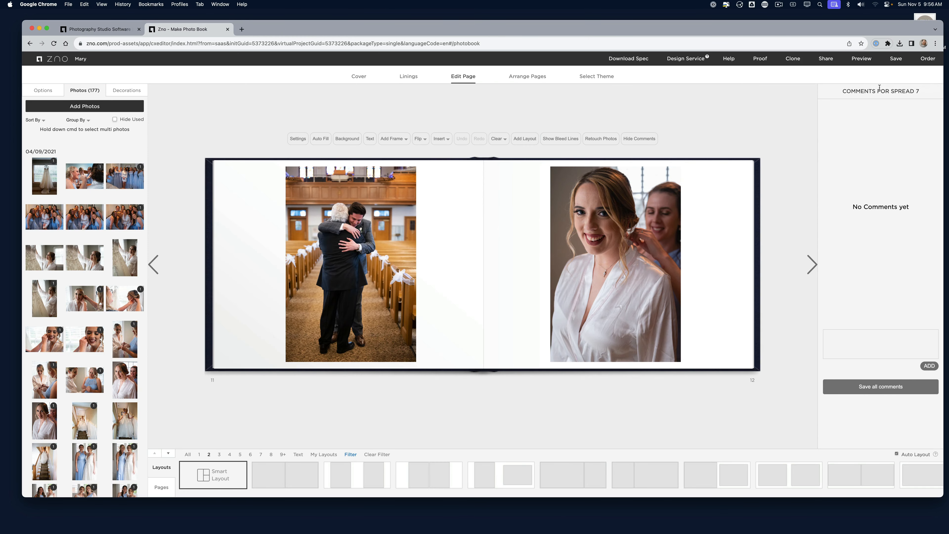
Open the order review and auto-fill the empty frames on pages 13–14 and 21–22
click(929, 61)
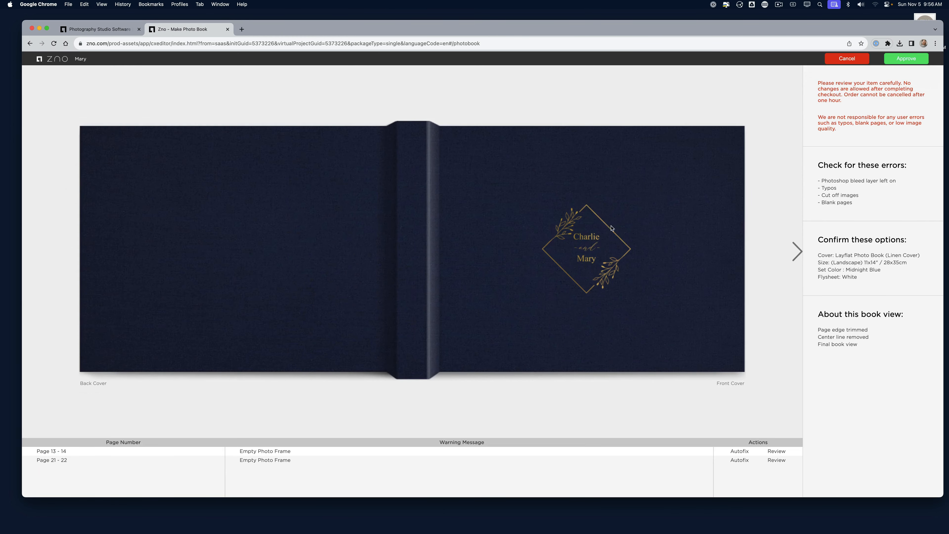
click(798, 253)
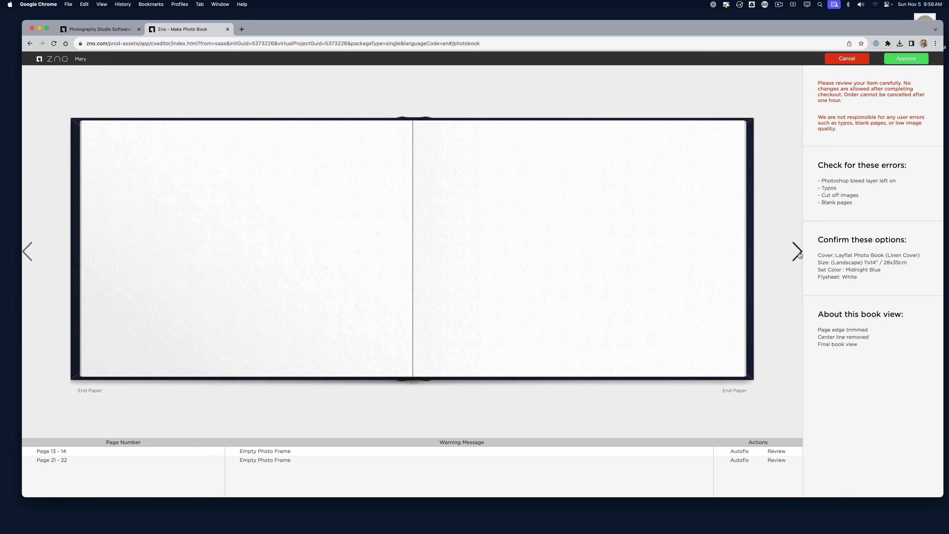
click(798, 253)
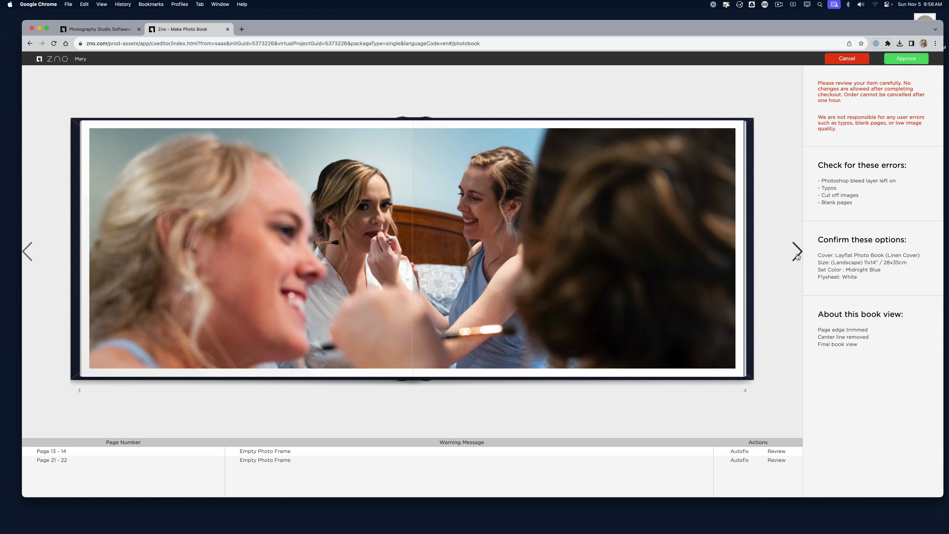
click(744, 454)
click(745, 453)
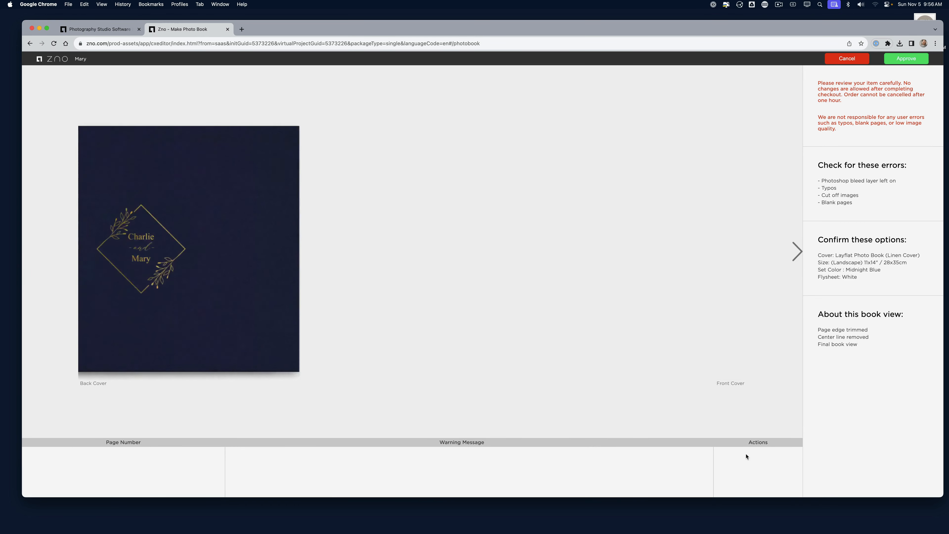
Page through the book from pages 11–12 toward pages 19–20 to check the spreads
click(797, 258)
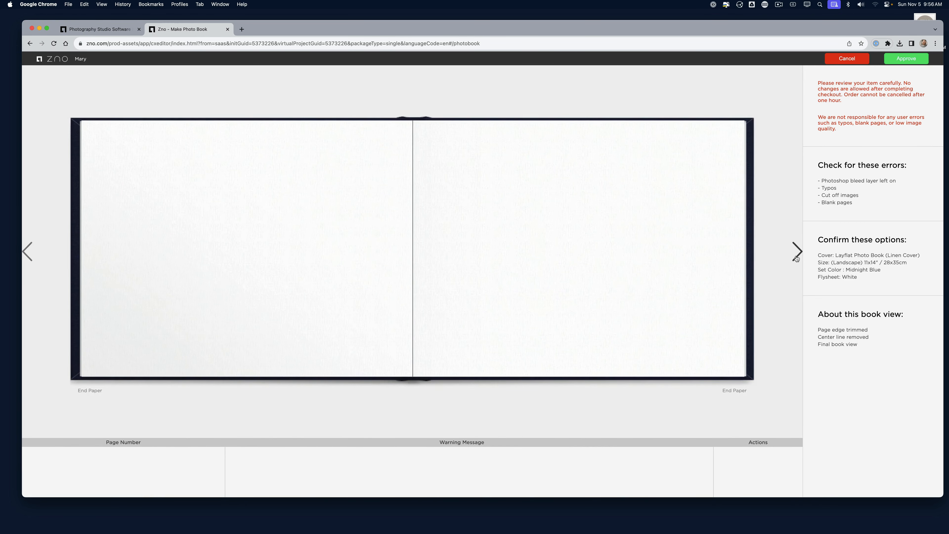
click(796, 257)
click(797, 258)
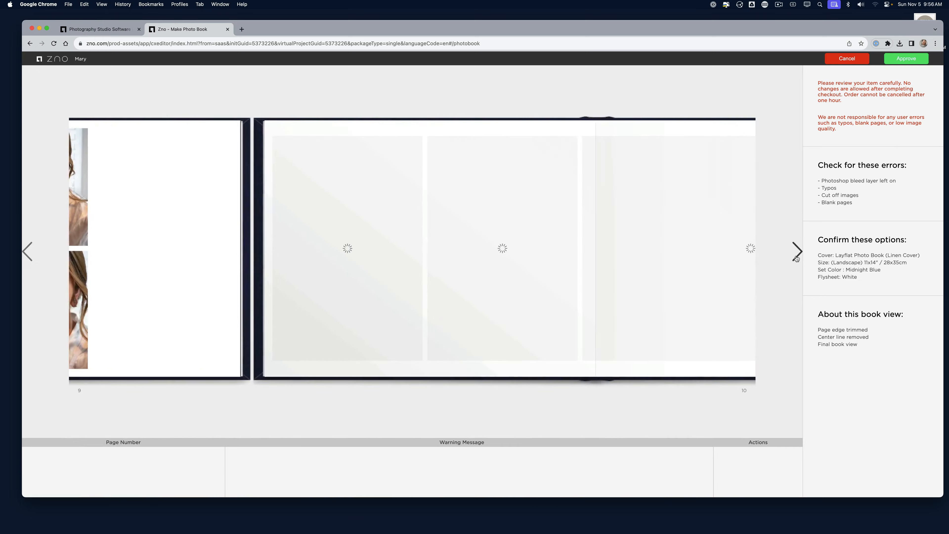
click(798, 255)
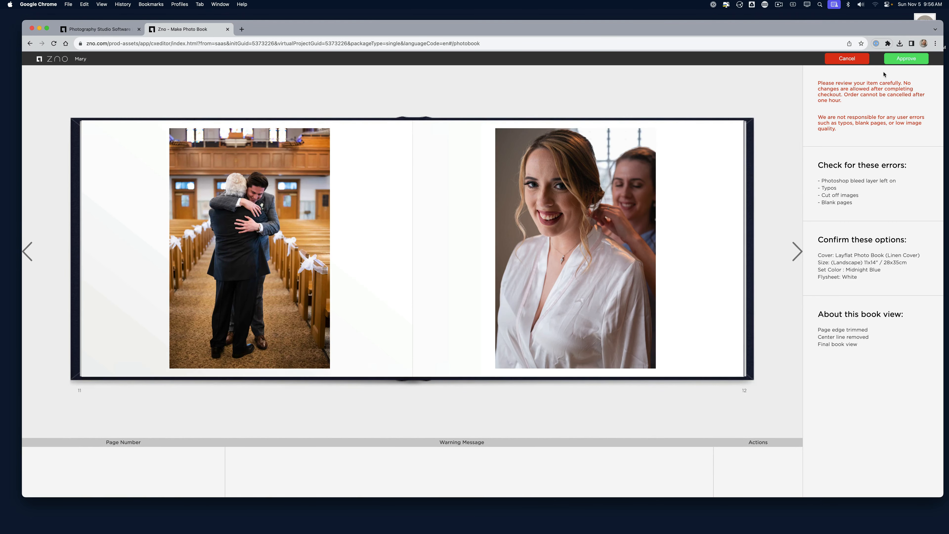
click(798, 253)
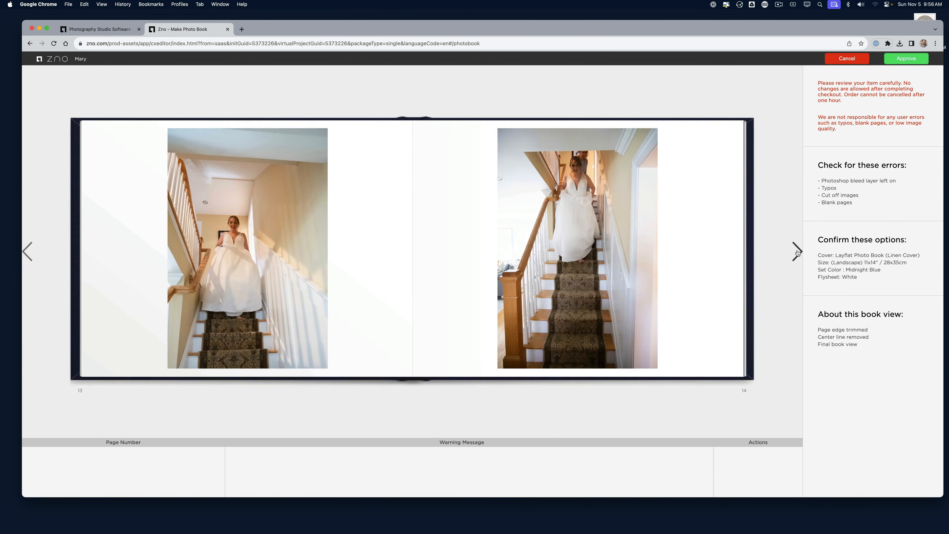
click(797, 253)
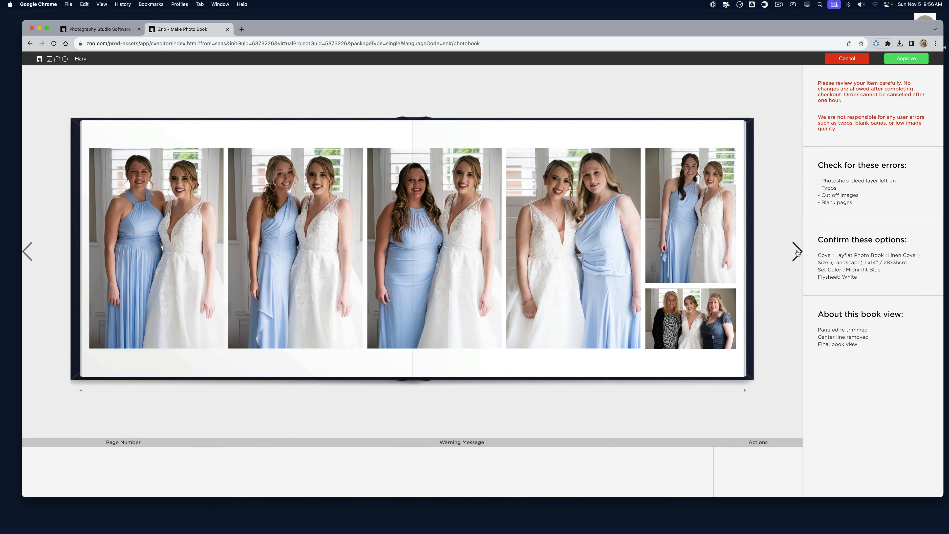
click(798, 253)
click(797, 253)
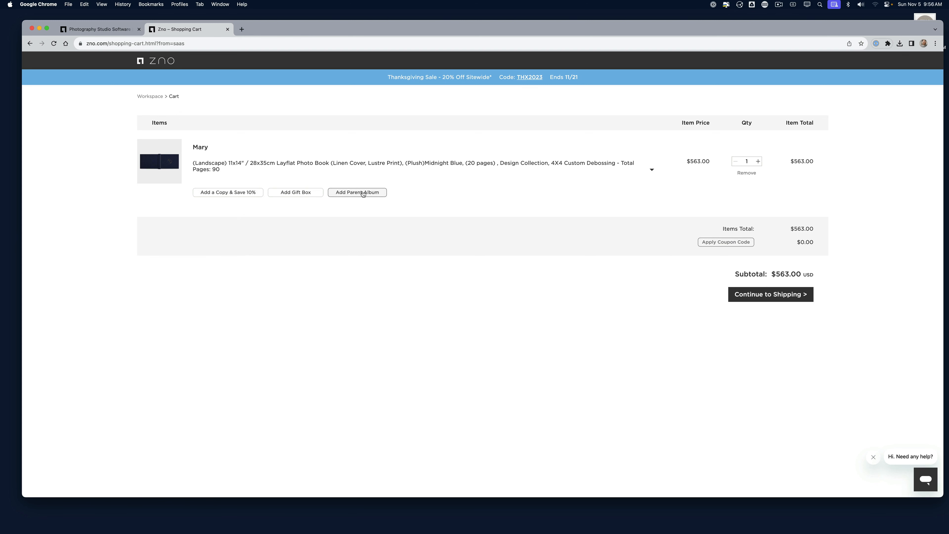
Add a gift box to the photo book and begin editing the black 11X14 Gift Box
click(302, 193)
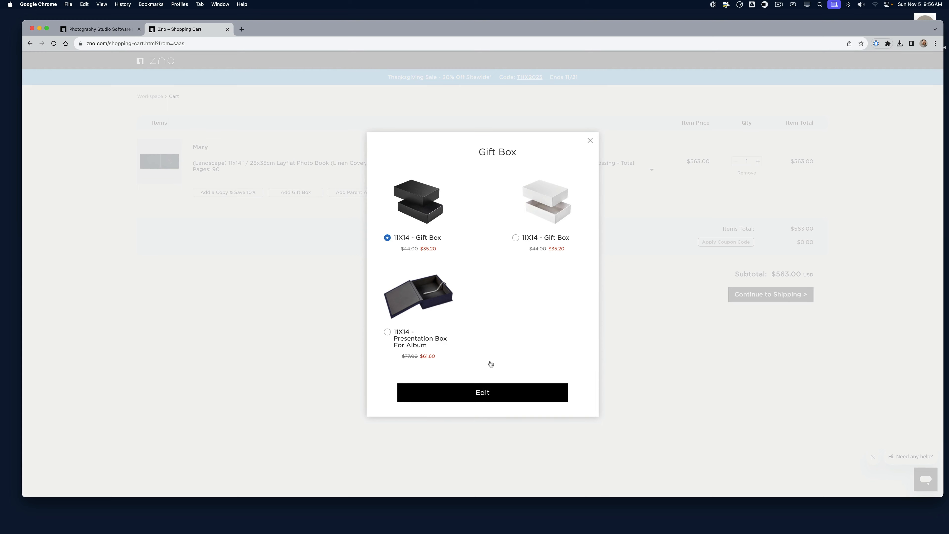
click(590, 140)
click(296, 192)
click(471, 399)
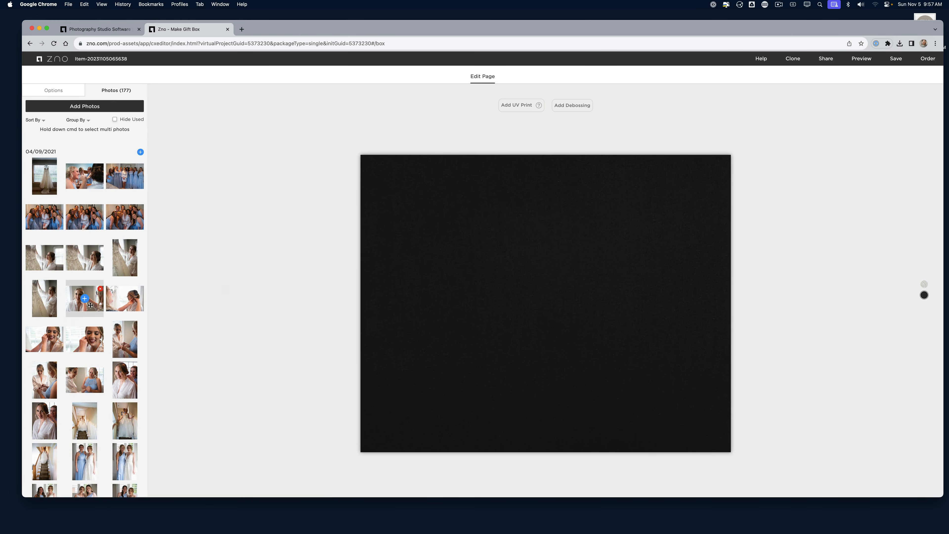
scroll(91, 307, down, 15)
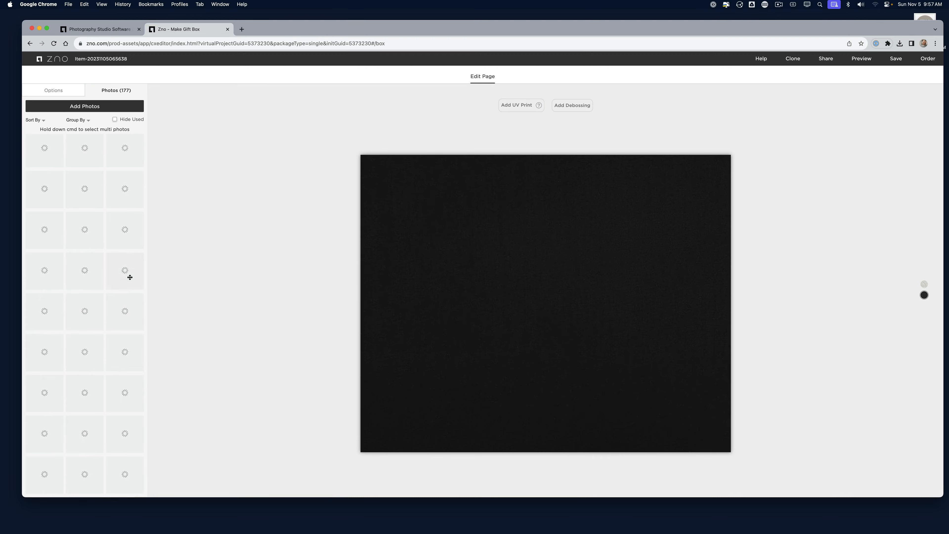
scroll(89, 389, down, 1)
scroll(83, 333, up, 10)
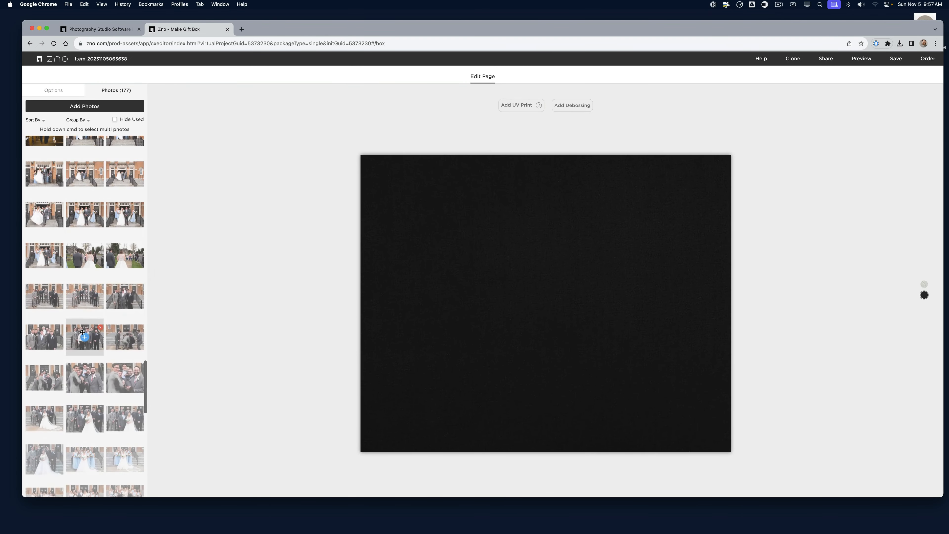
scroll(73, 396, down, 8)
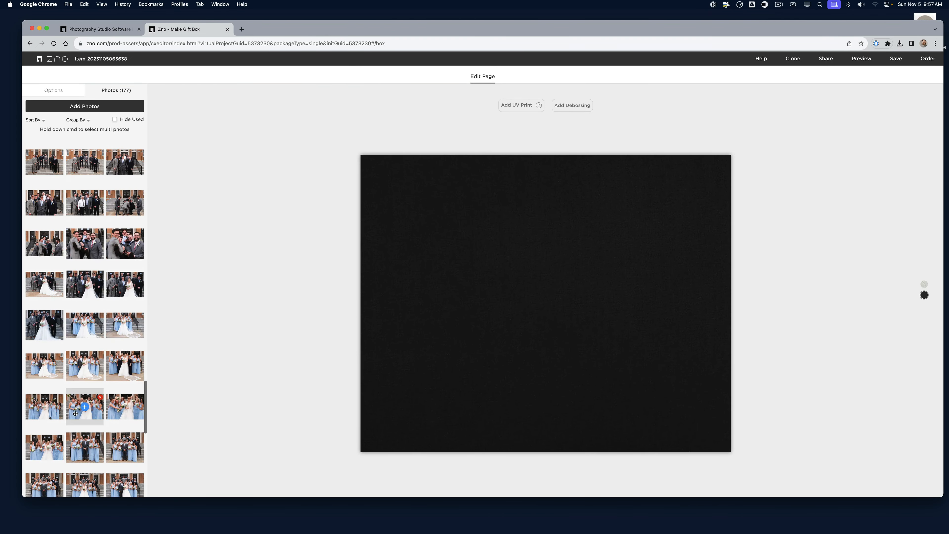
scroll(75, 414, down, 10)
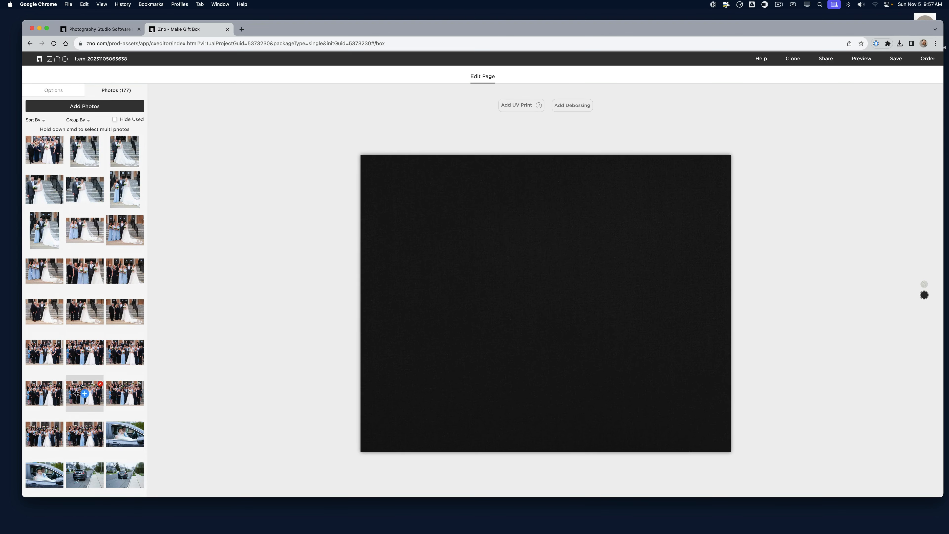
drag(86, 440, 492, 292)
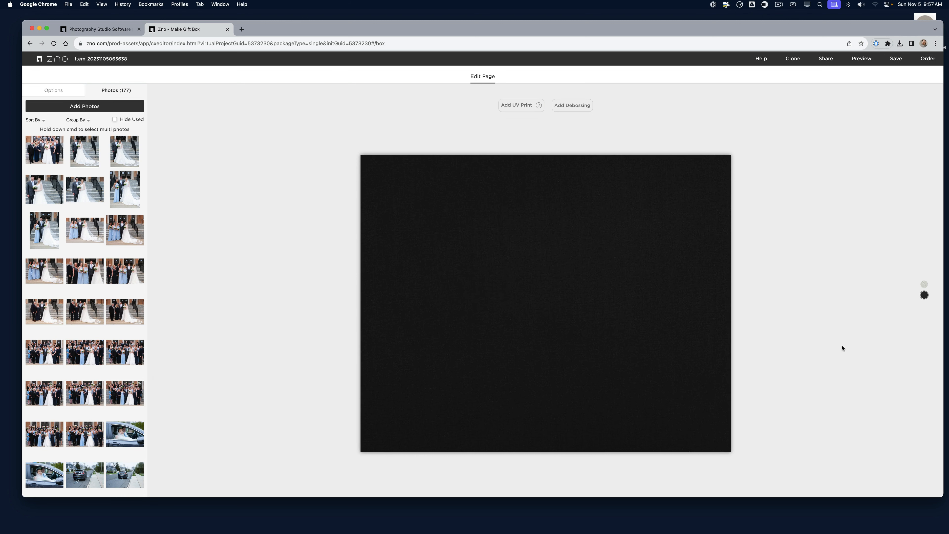
click(925, 285)
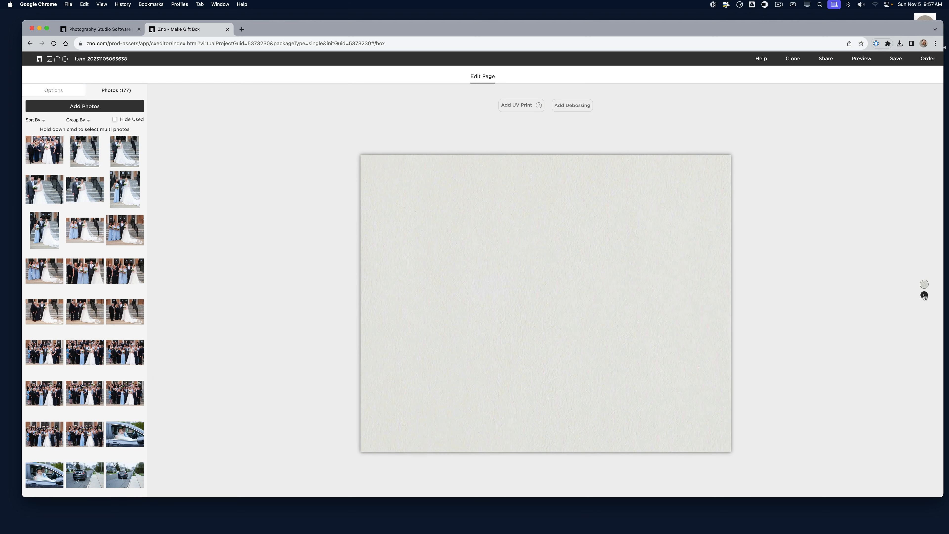
click(924, 295)
click(568, 105)
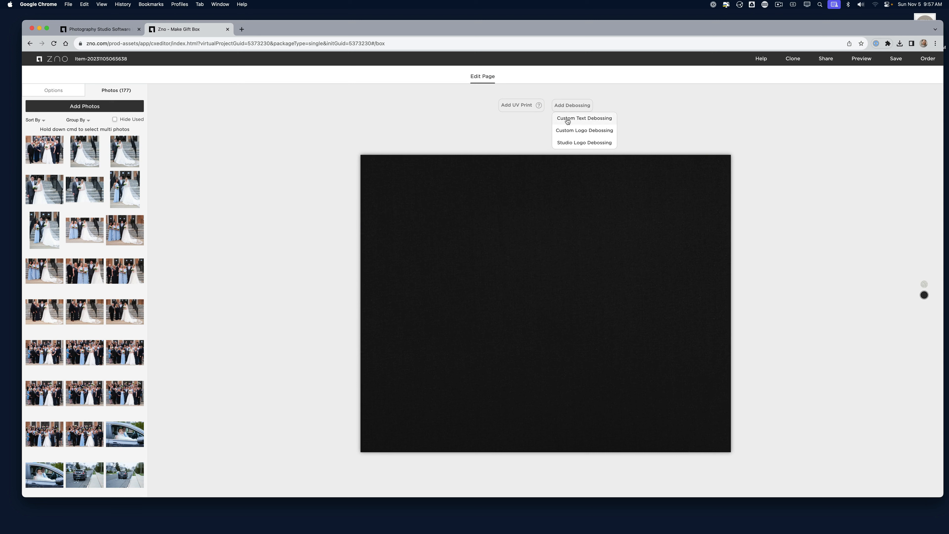
mouse_move(576, 106)
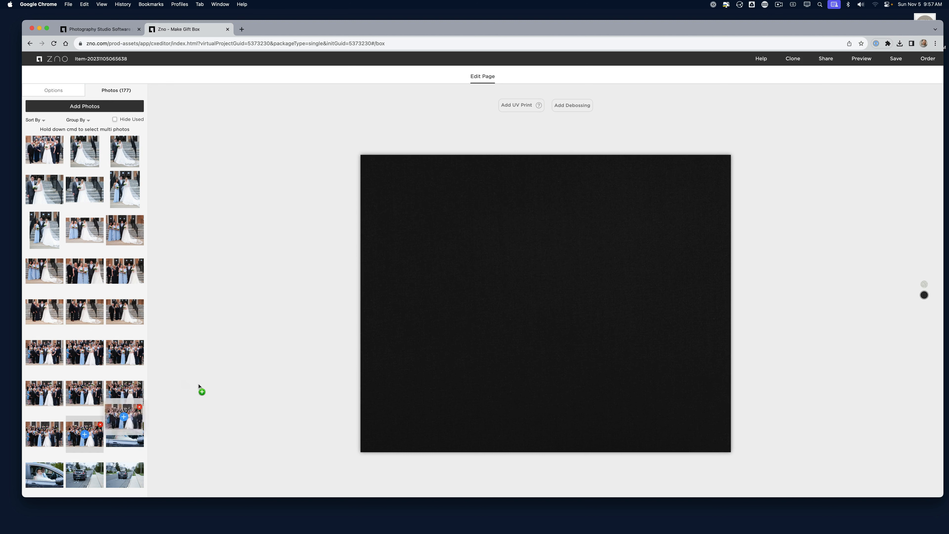
click(925, 285)
click(925, 295)
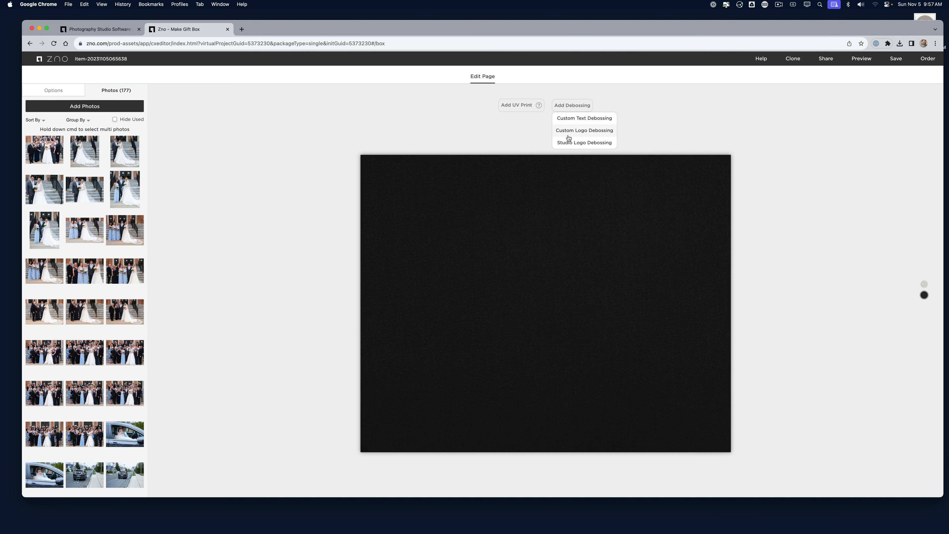
click(564, 143)
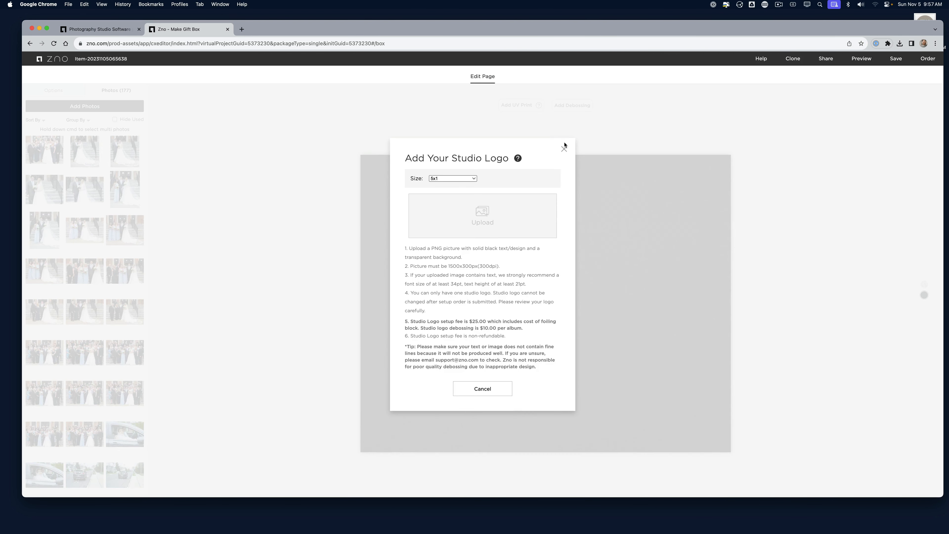
click(453, 178)
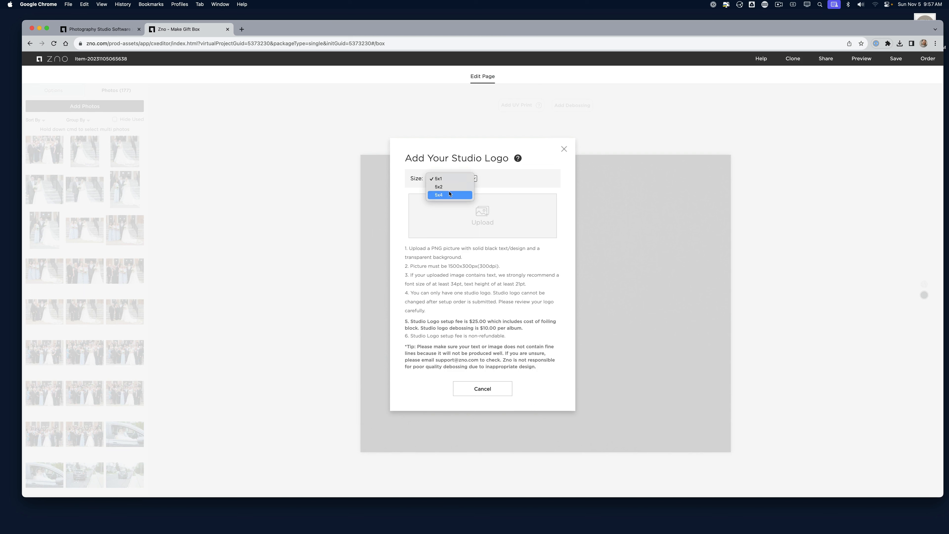
click(445, 194)
click(564, 150)
mouse_move(515, 102)
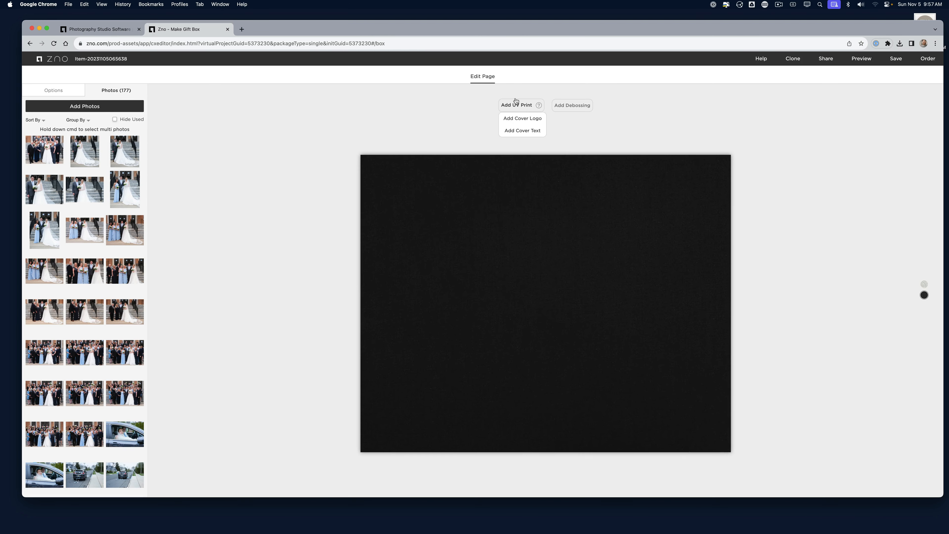
Replace the empty cover logo placeholder with 5X2 custom text debossing on the black gift box
click(518, 118)
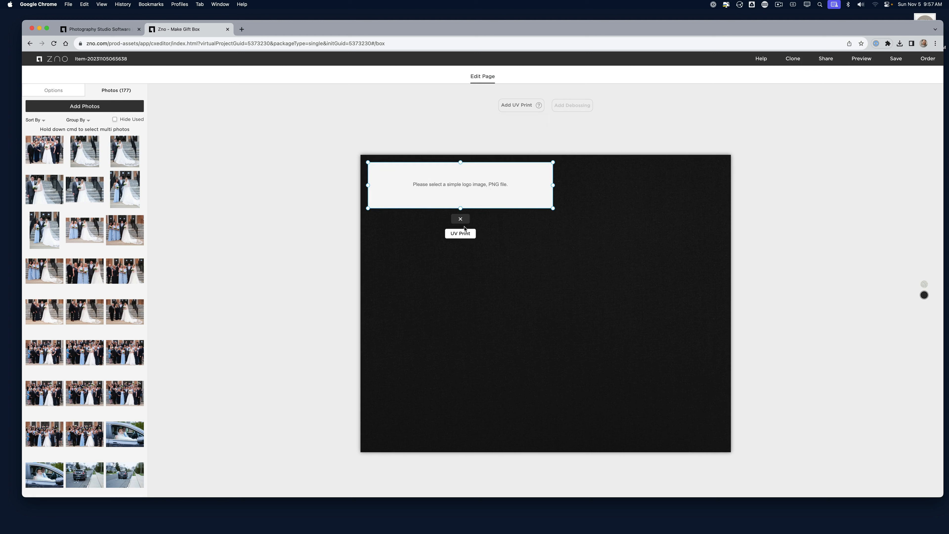
click(464, 221)
click(562, 107)
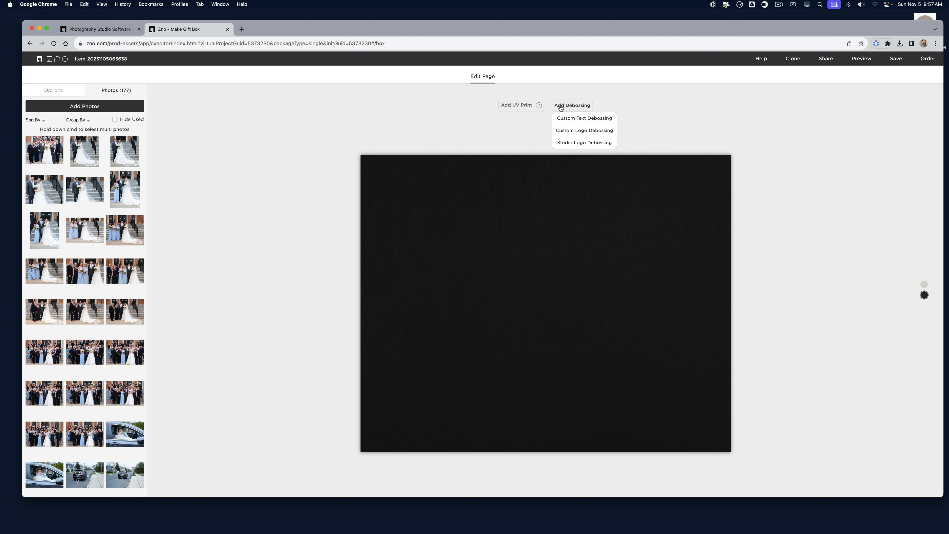
mouse_move(86, 436)
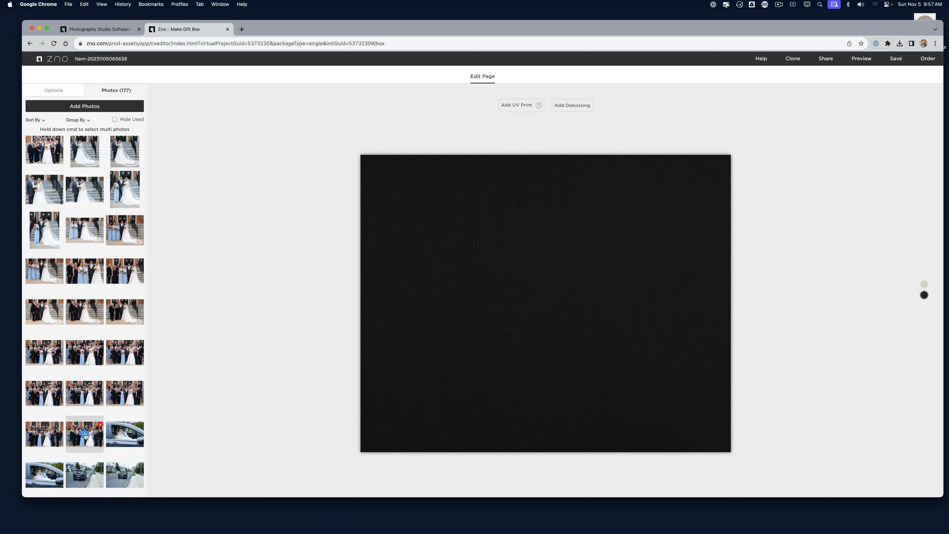
click(583, 105)
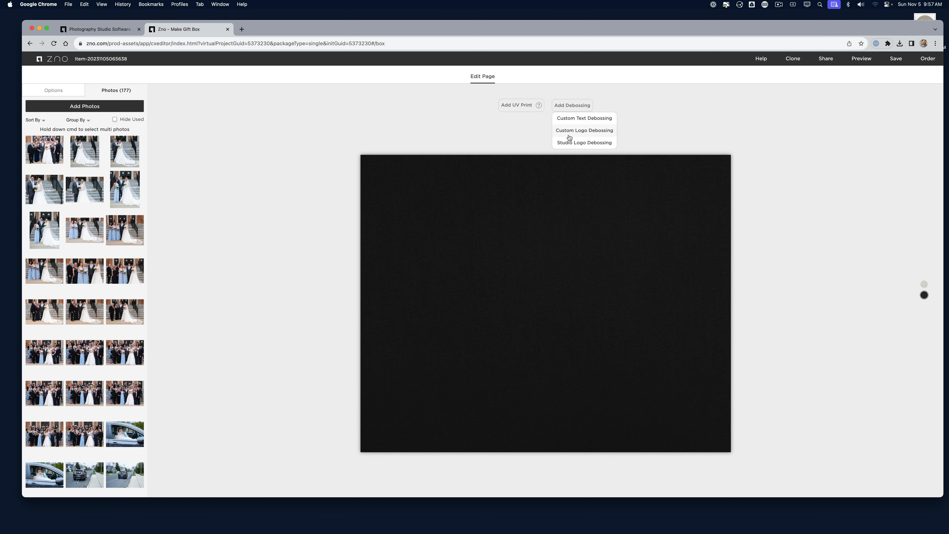
click(576, 119)
click(485, 269)
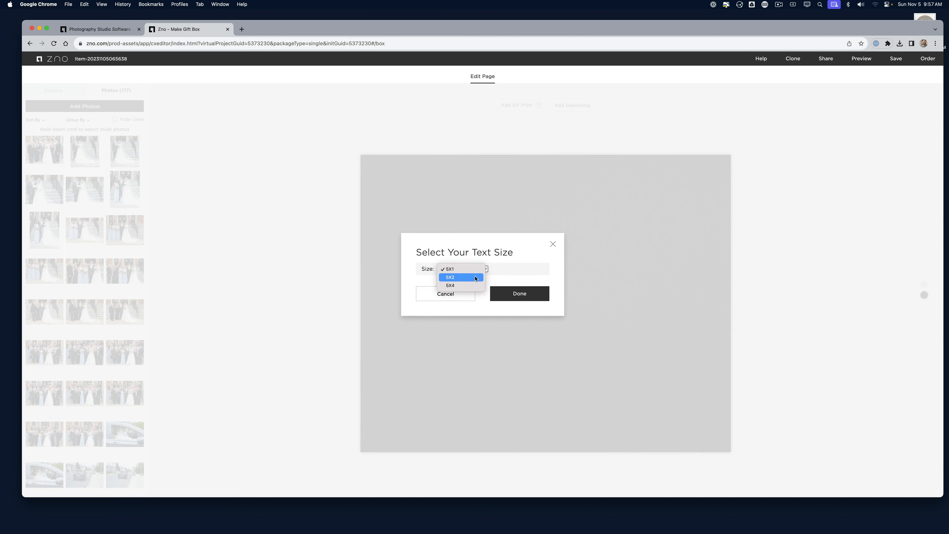
click(476, 278)
click(512, 293)
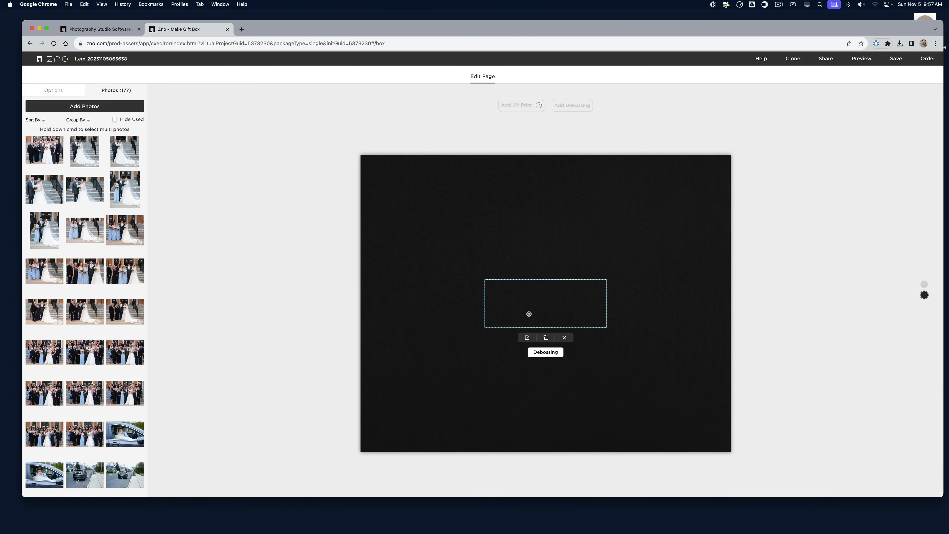
Enter 'Charlie and Mary' as the debossed text and save the project
text(Charlie and Mary)
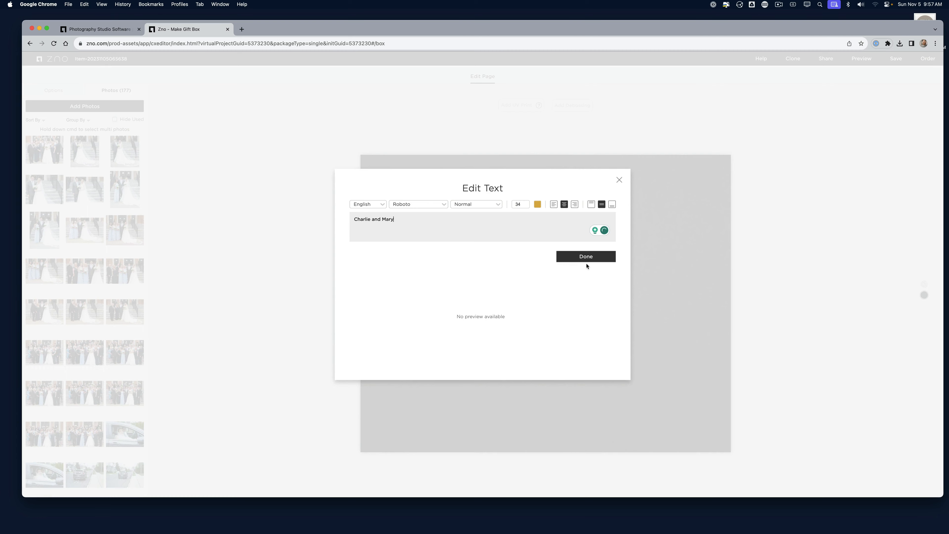
click(586, 262)
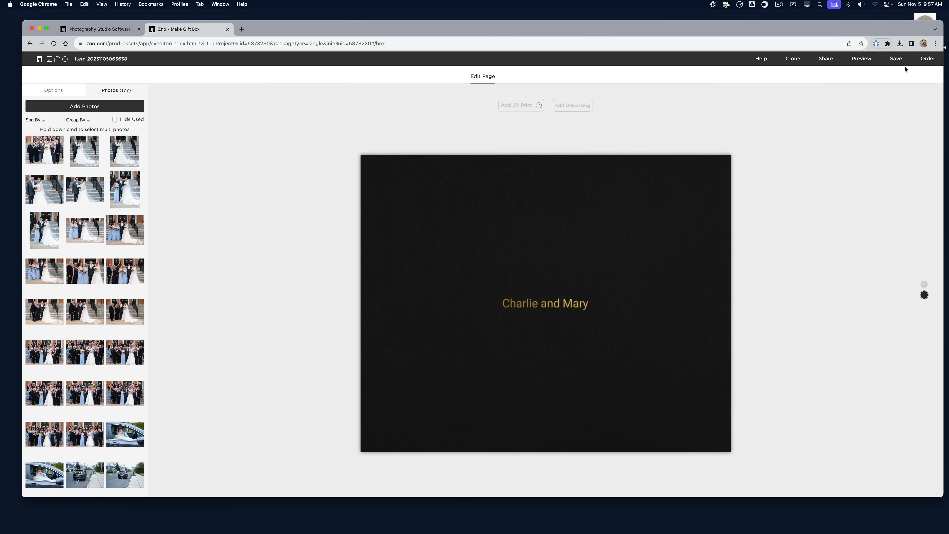
click(899, 60)
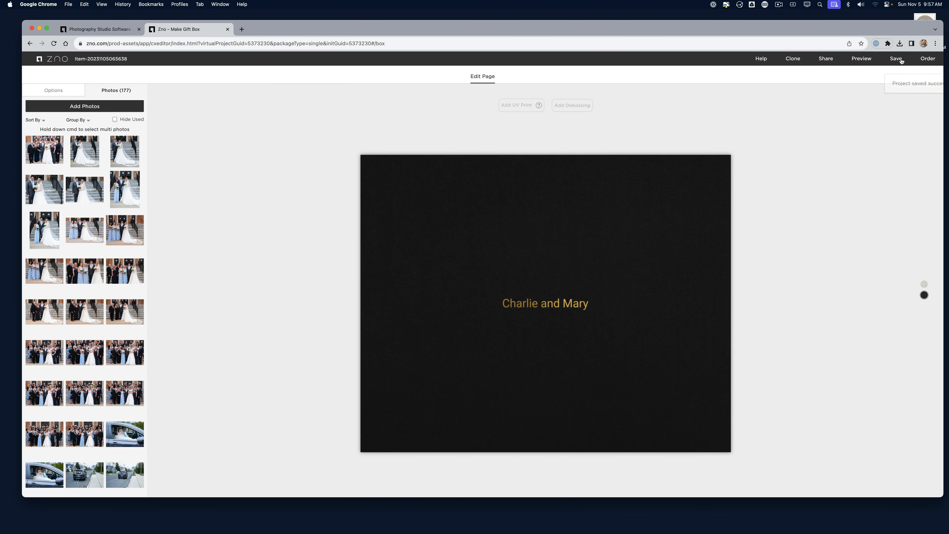
Add the 5X2-debossed black 11x14 gift box to the cart, then edit a 6x7.64 parent album
click(924, 60)
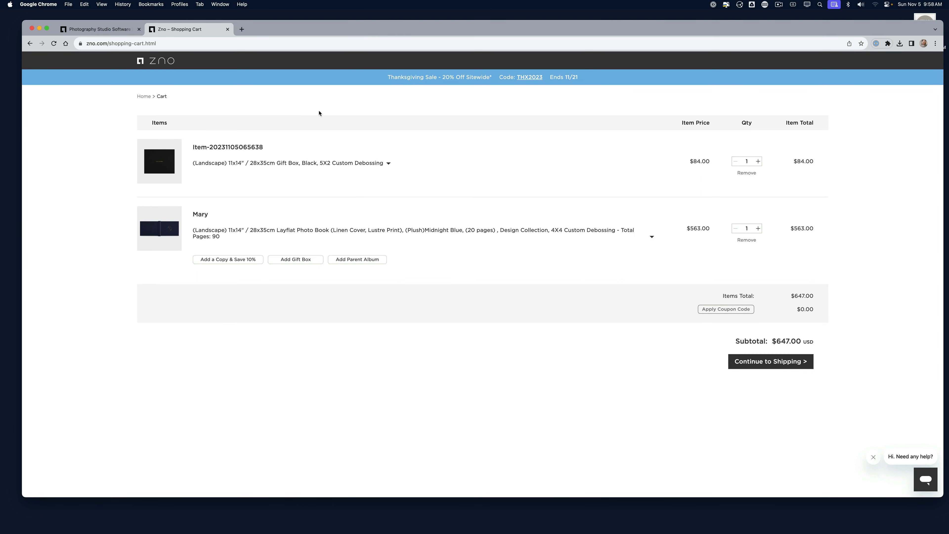
click(349, 259)
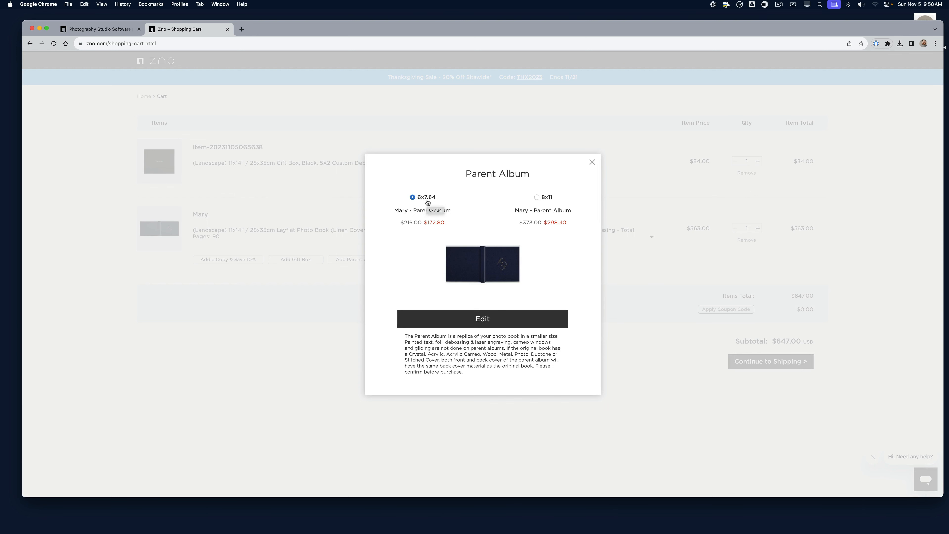
click(465, 324)
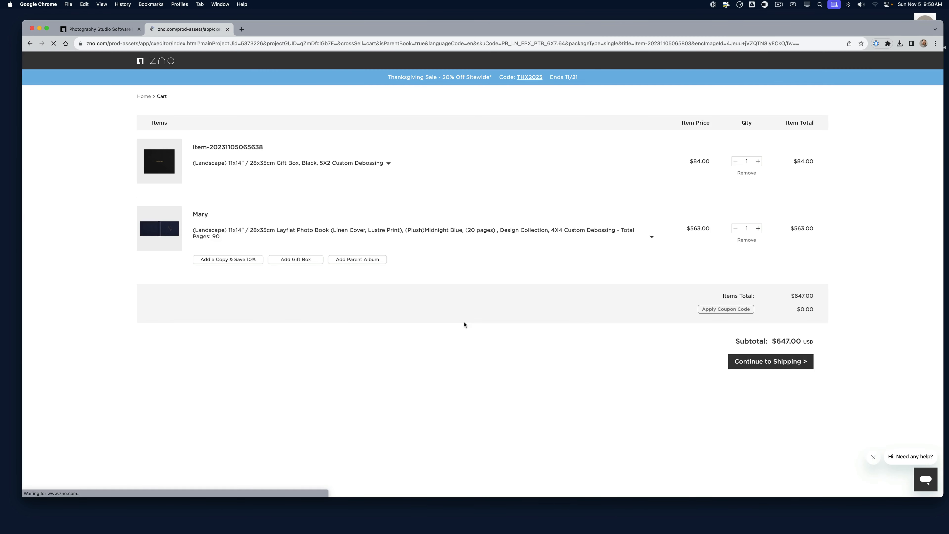